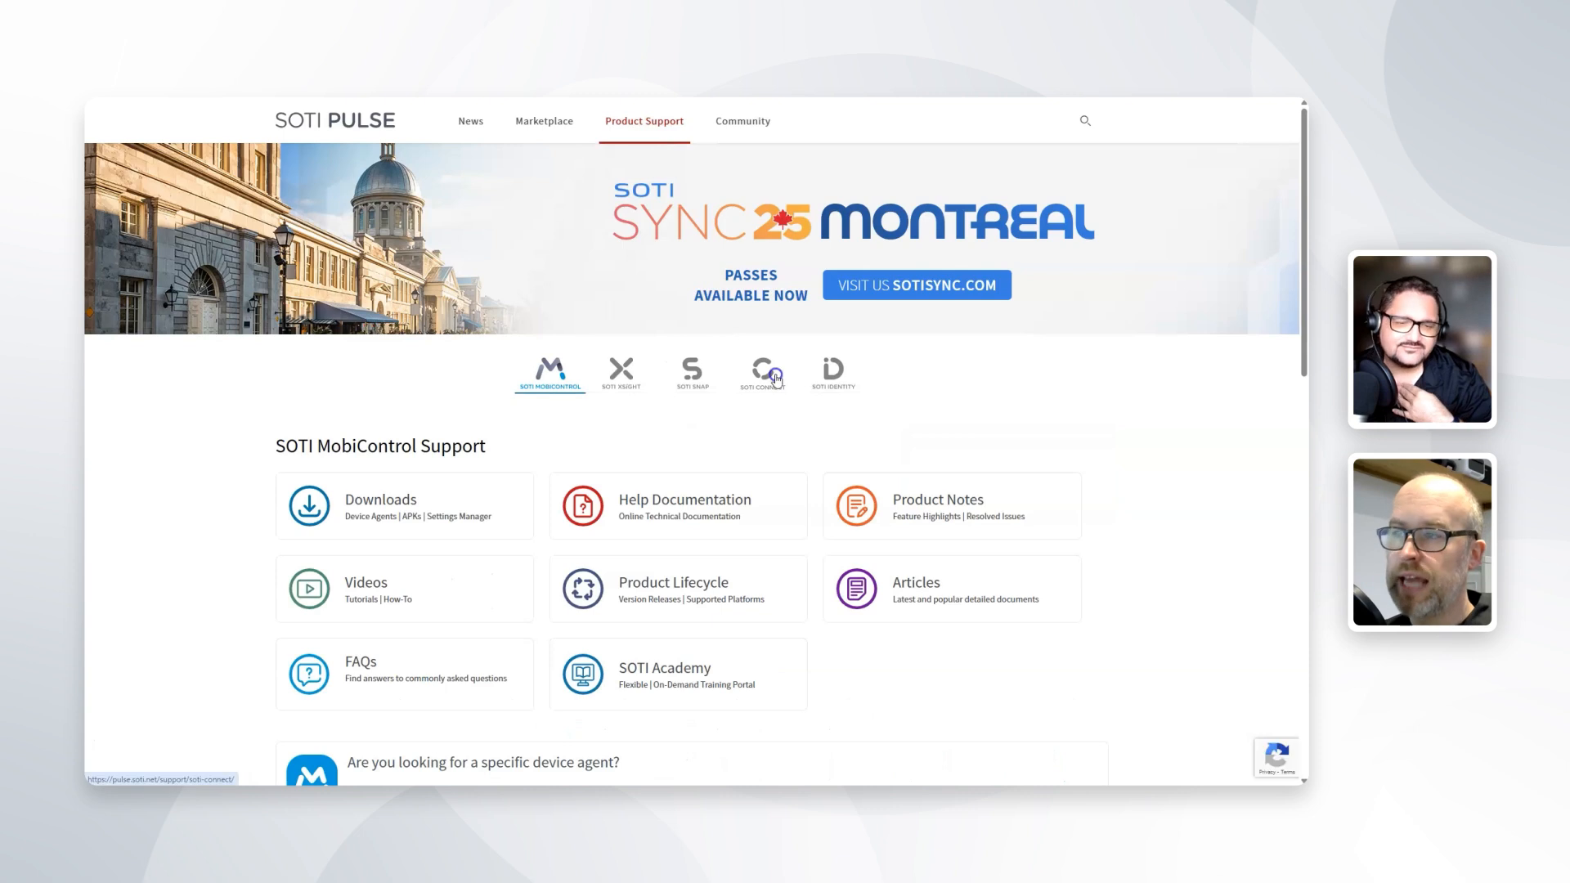
# - Open the SOTI Connect help documentation topic "Setting Up HiveMQ for MQTT Device Brokering" under Configuring SOTI Connect
pyautogui.click(773, 375)
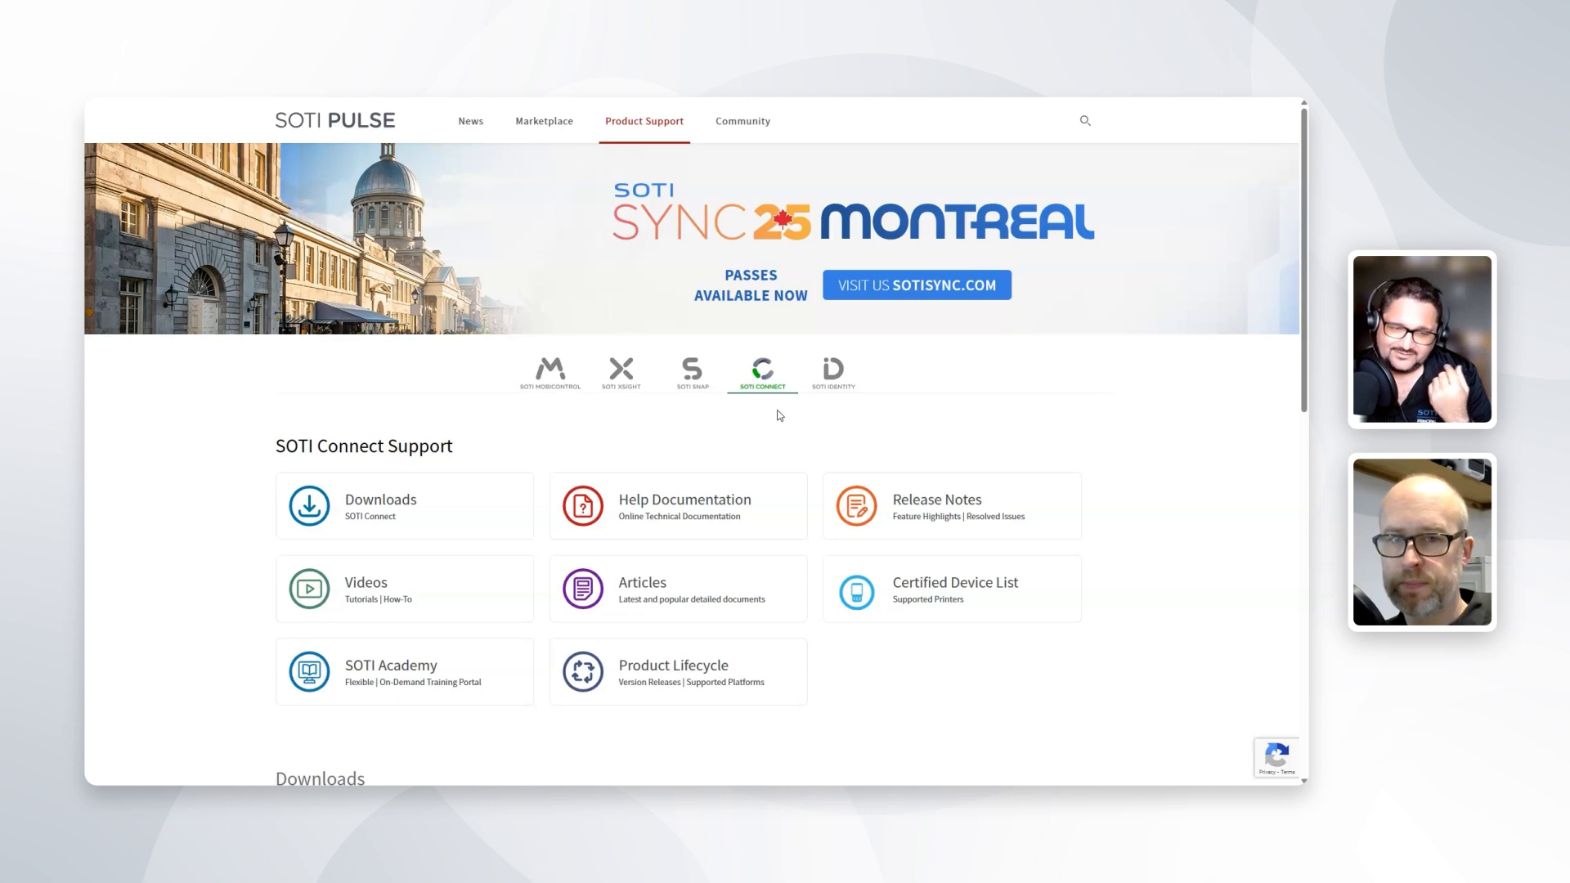
pyautogui.click(799, 504)
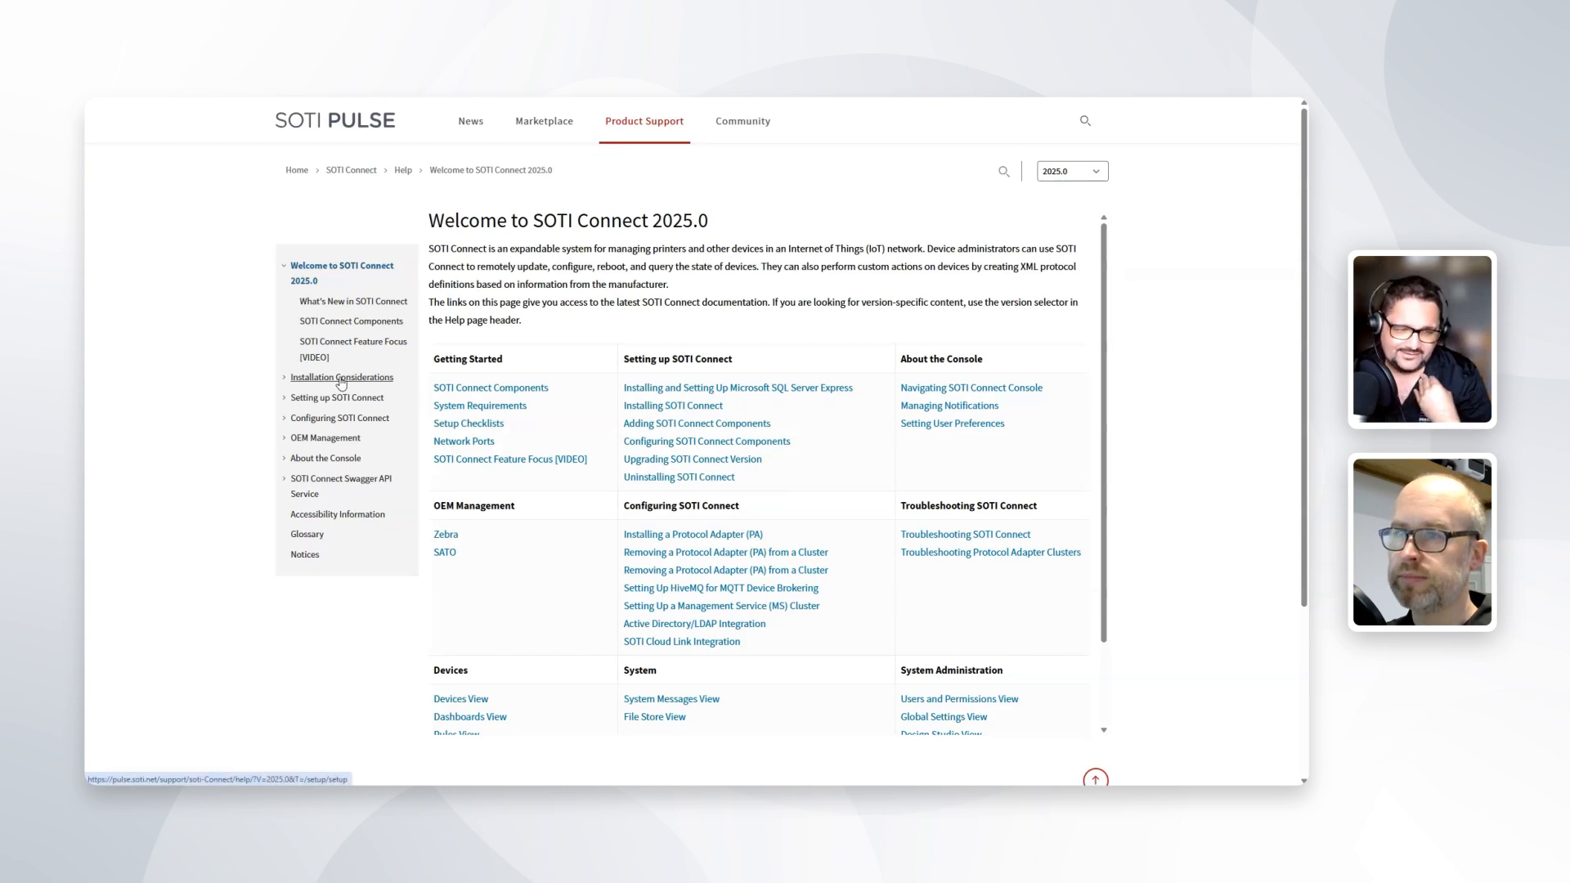
pyautogui.click(285, 379)
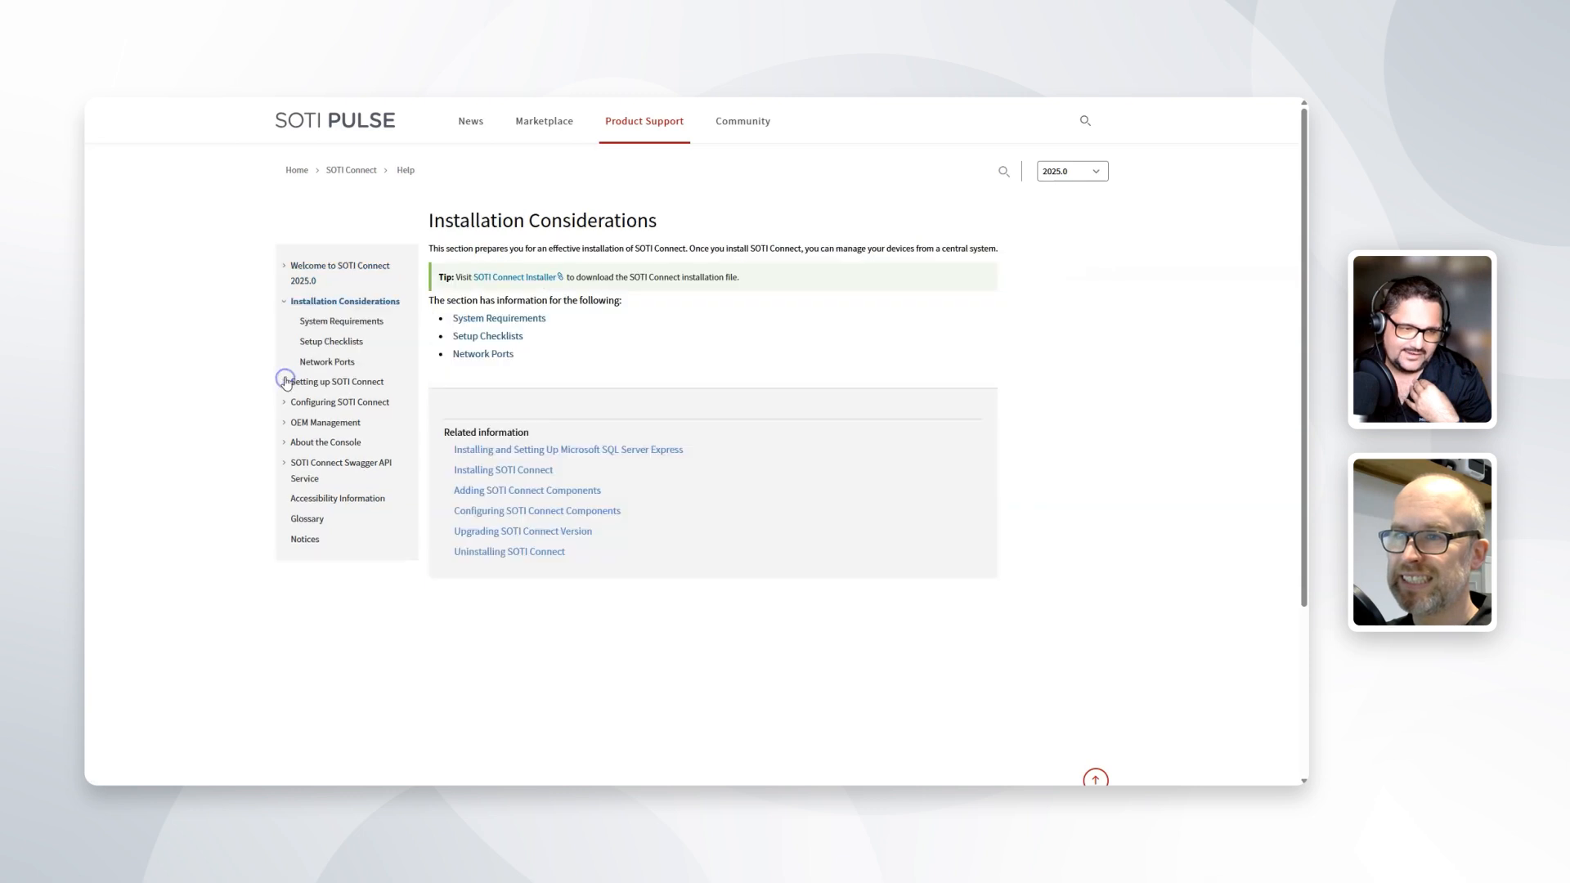
pyautogui.click(283, 406)
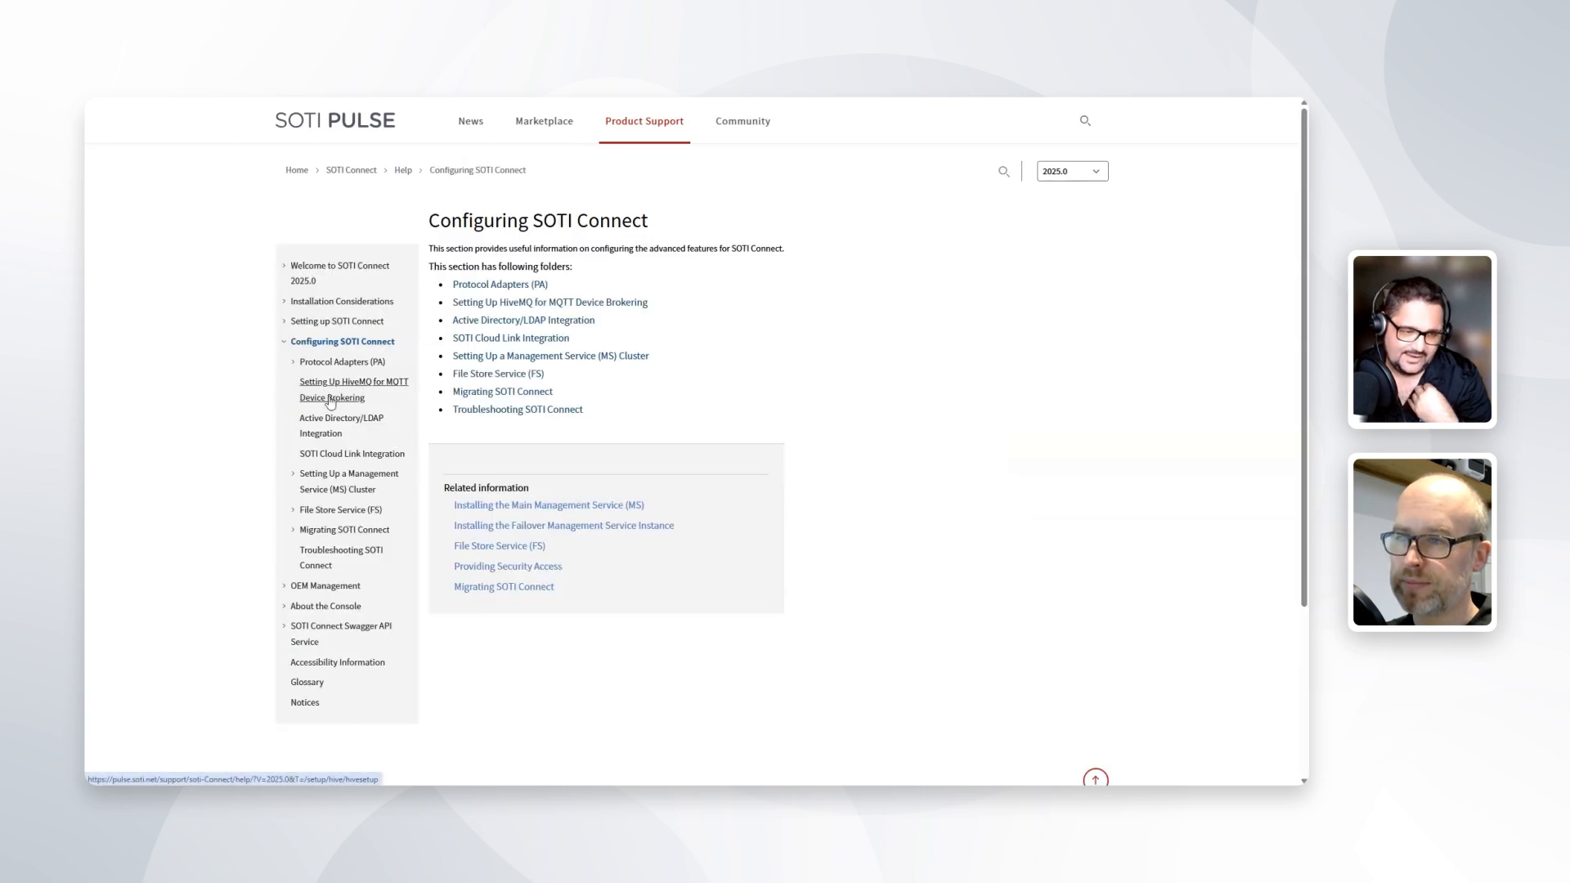
pyautogui.click(330, 400)
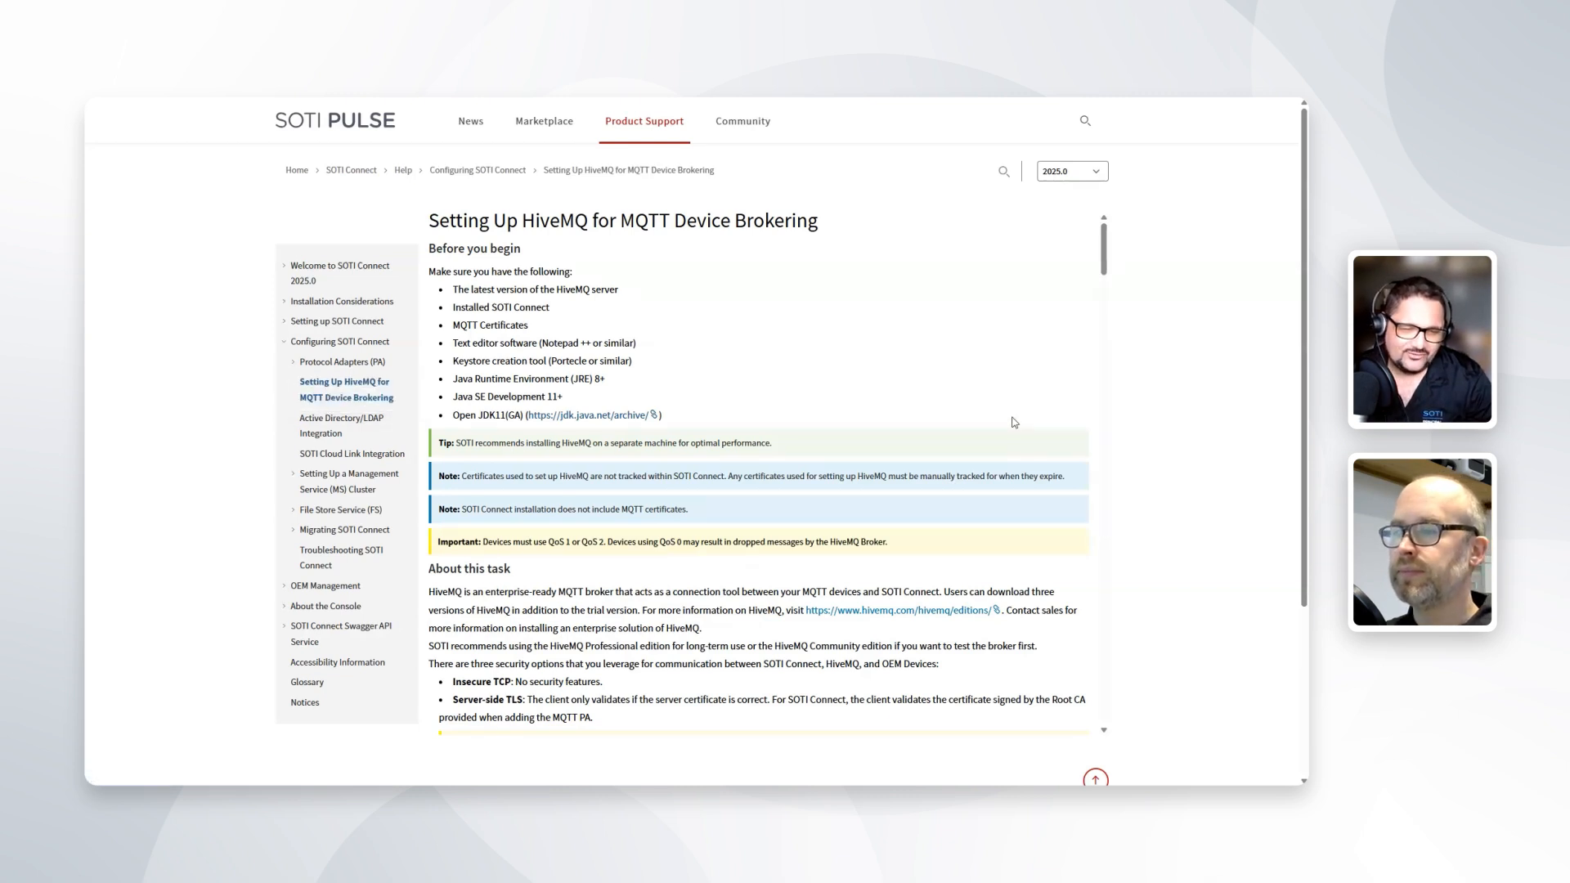
# - Examine the HiveMQ setup procedure, from creating the keystore to the sample XML for the TLS listener on port 8883
pyautogui.scroll(-6, 1014, 417)
pyautogui.scroll(-10, 1014, 417)
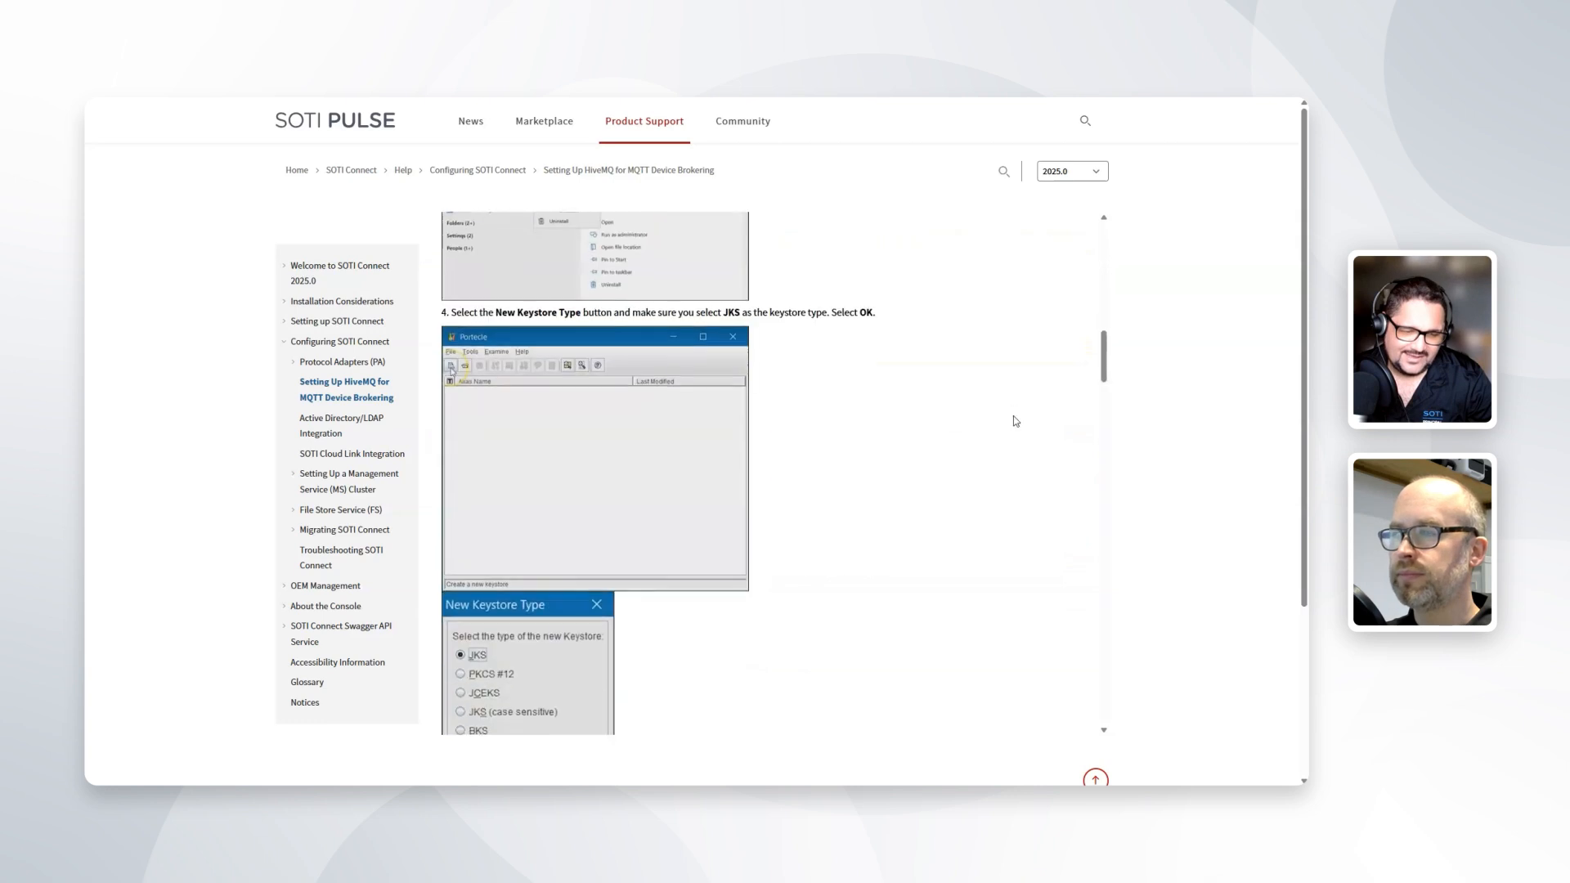
pyautogui.scroll(-12, 1014, 420)
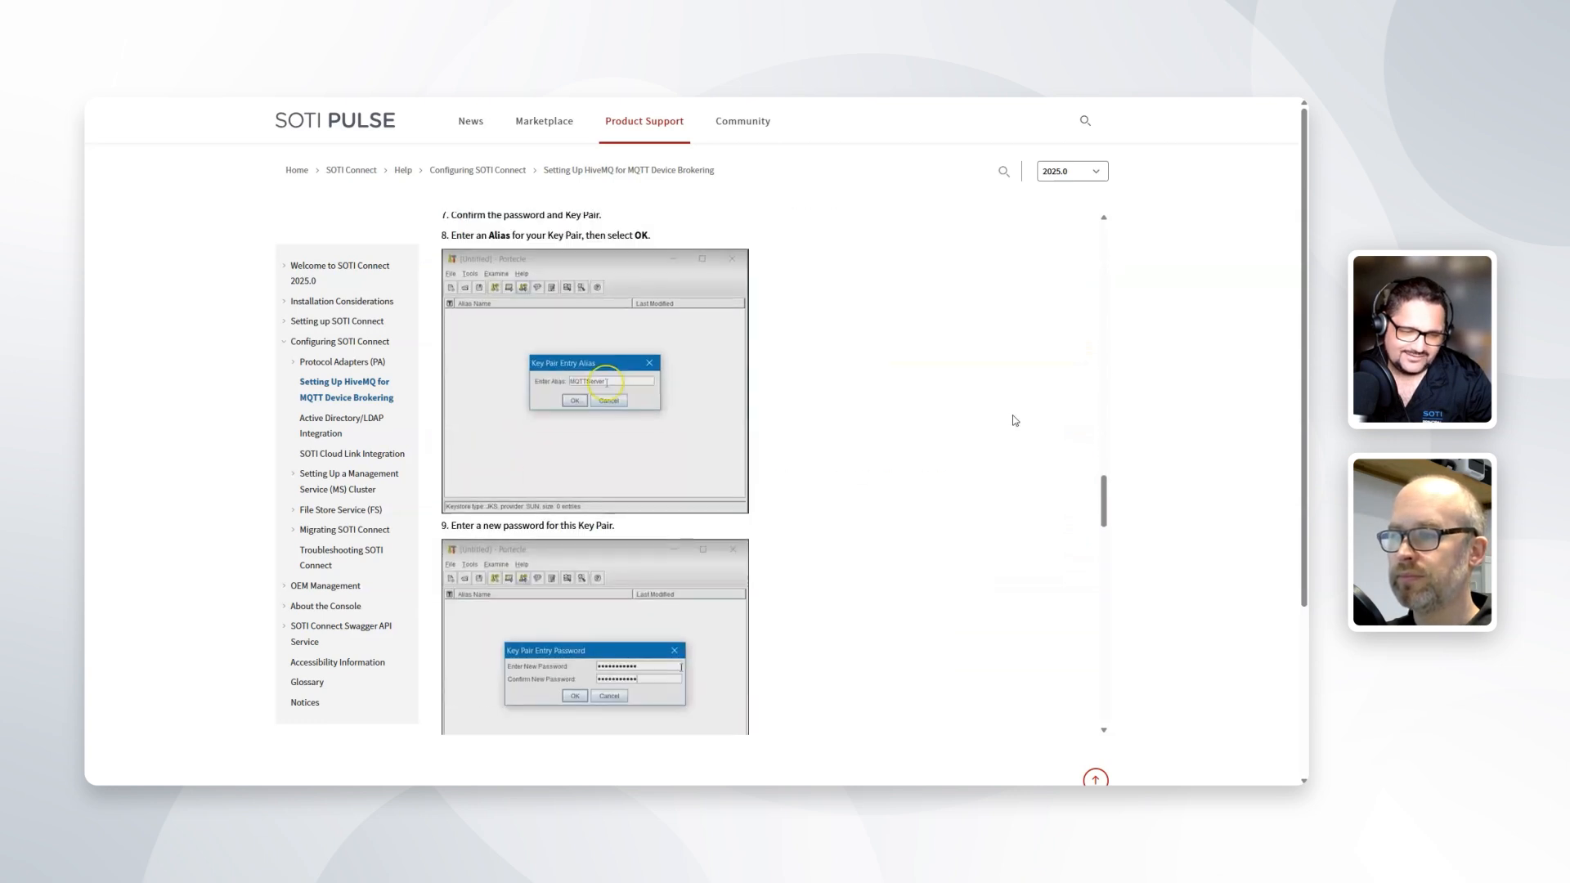
pyautogui.scroll(-4, 1014, 420)
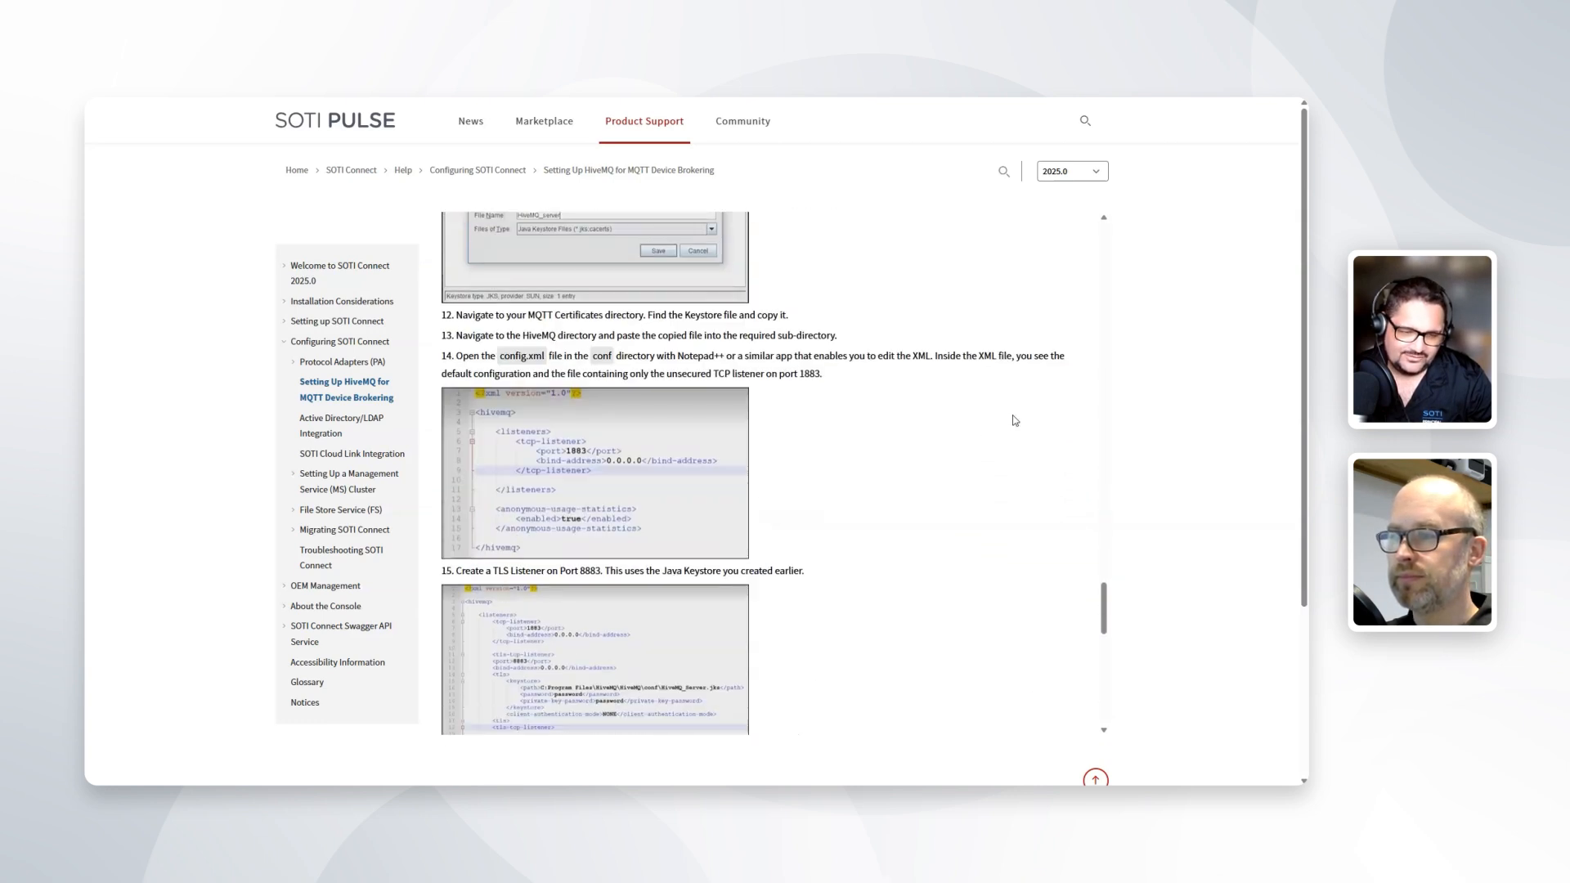
pyautogui.scroll(-4, 1014, 417)
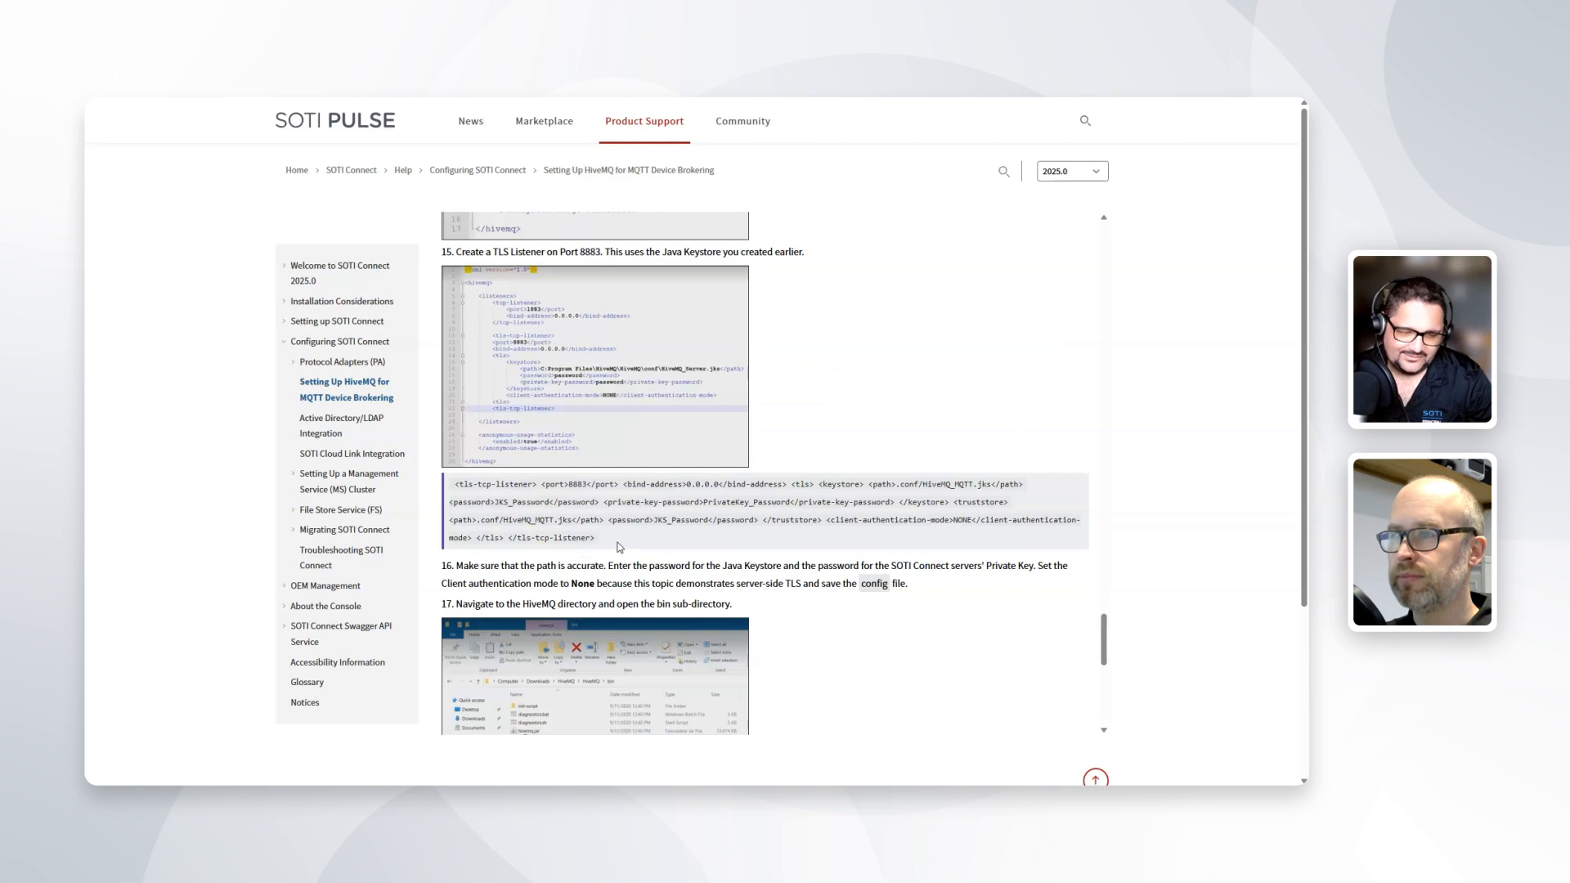
pyautogui.moveTo(617, 542); pyautogui.dragTo(447, 488)
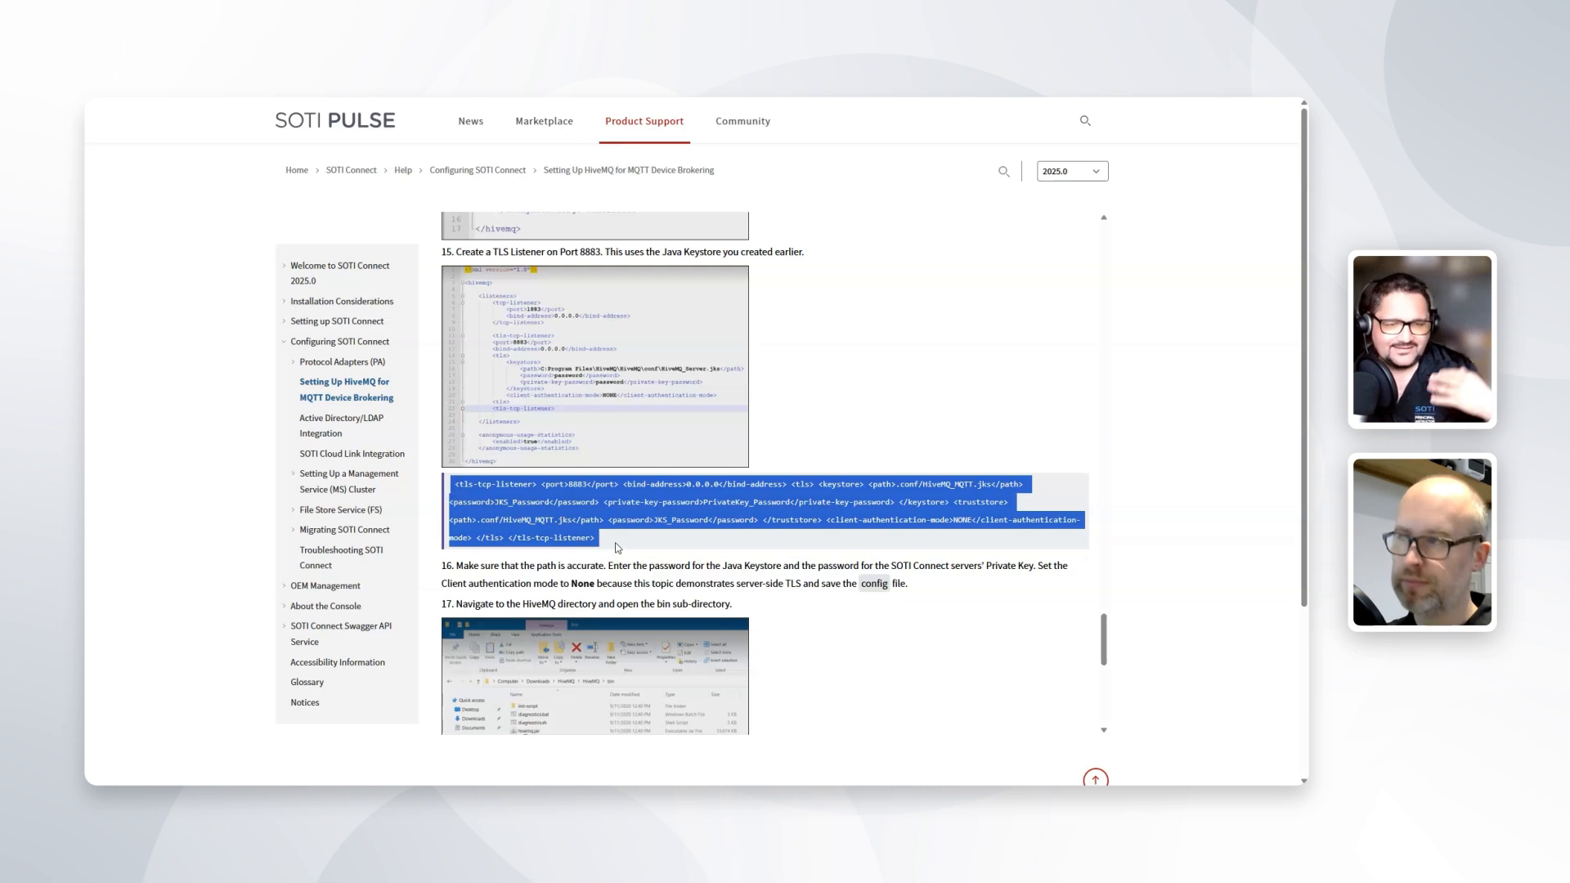
pyautogui.click(526, 496)
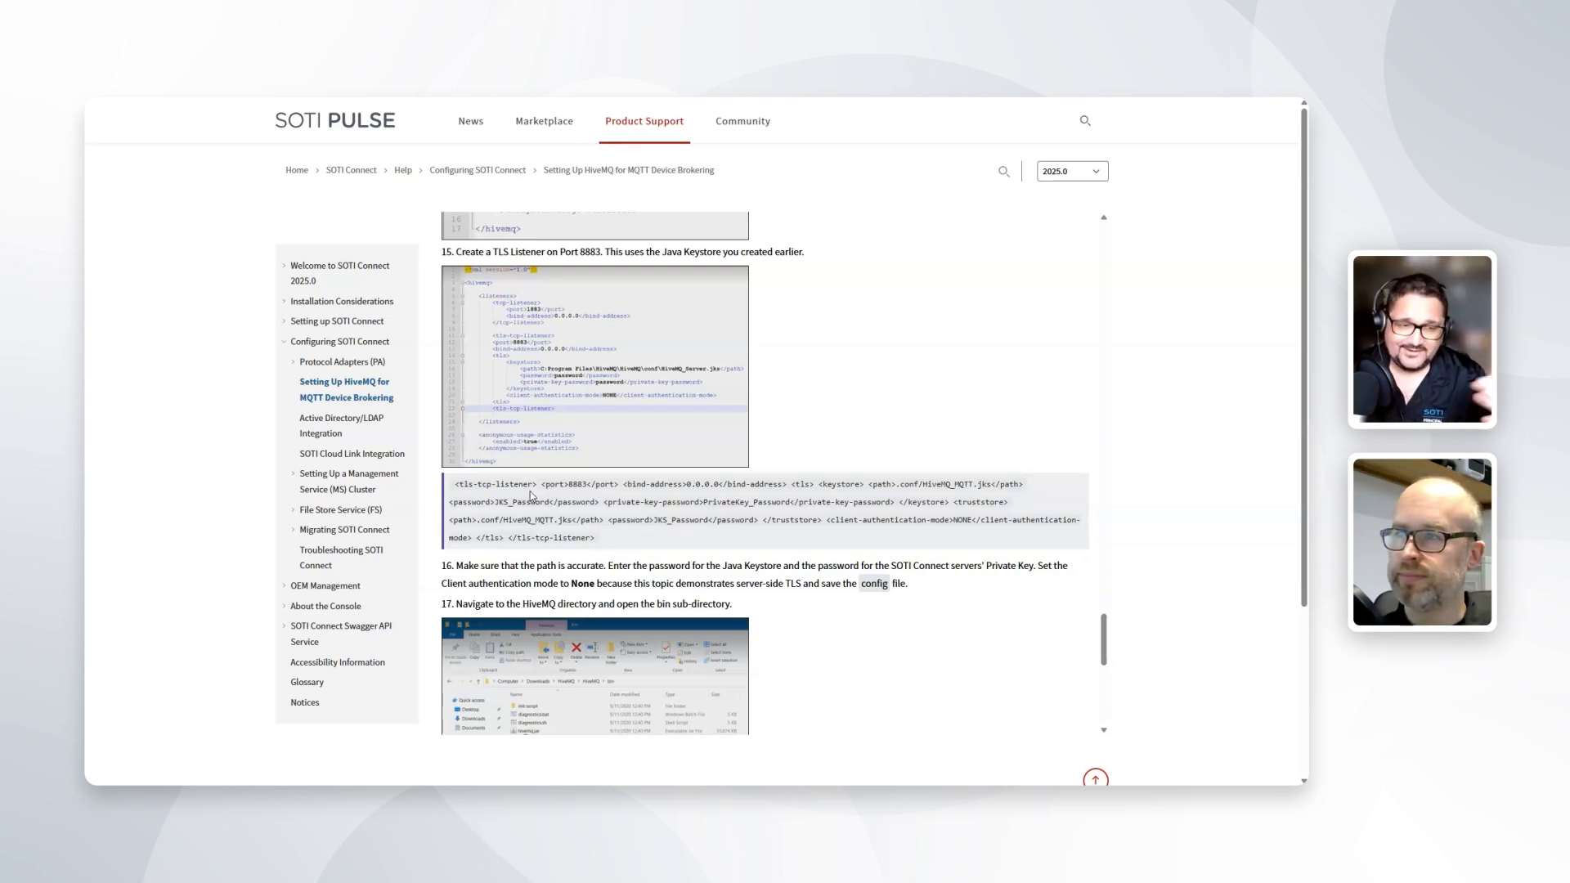
pyautogui.moveTo(533, 485); pyautogui.dragTo(458, 485)
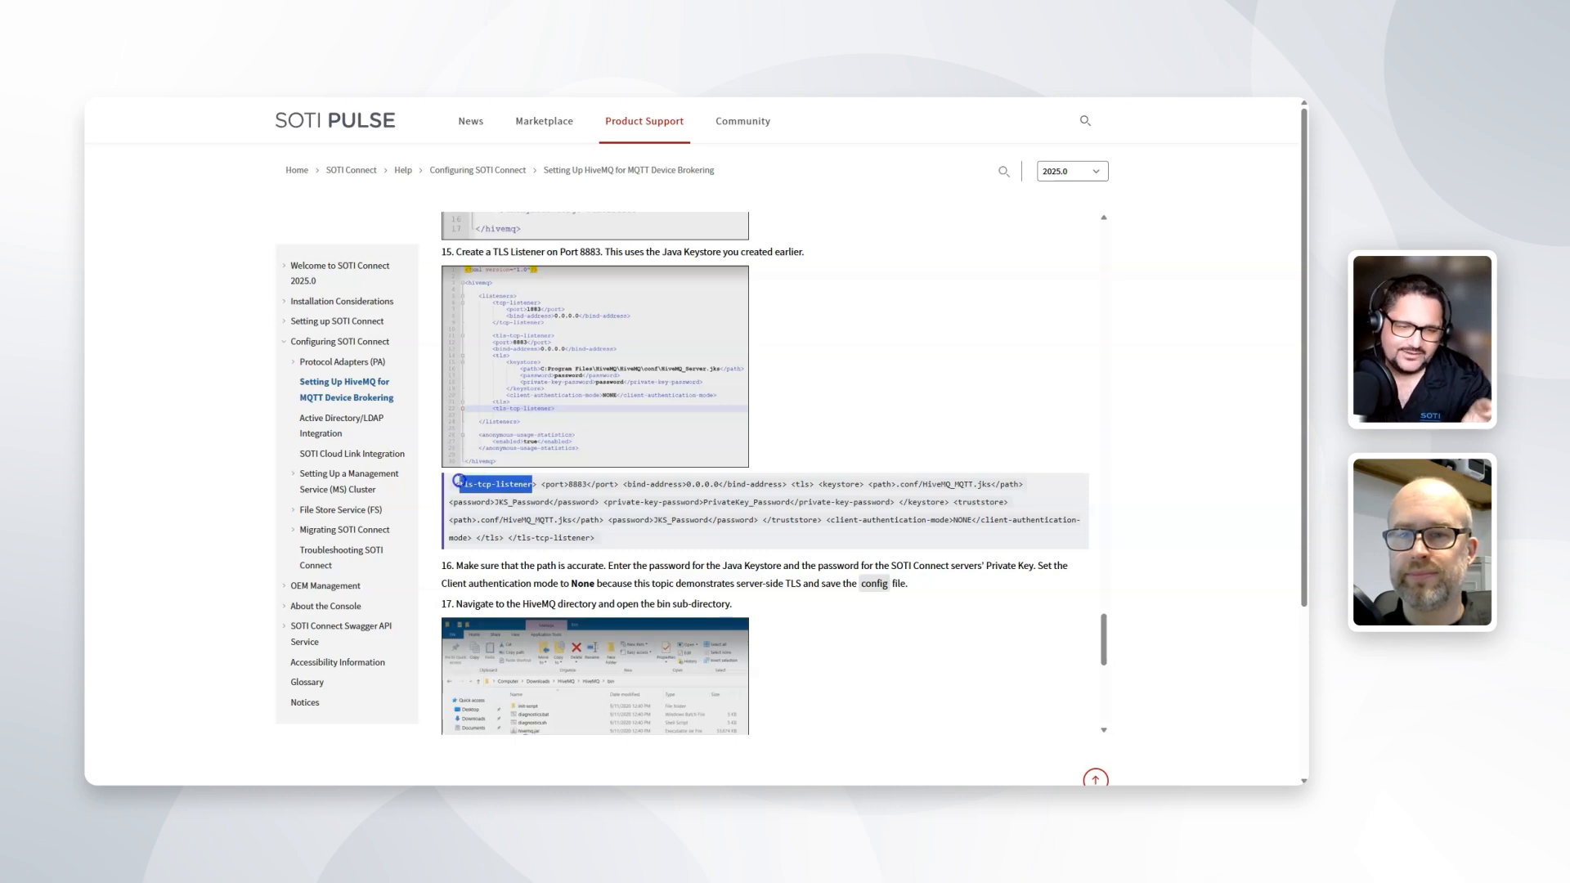
pyautogui.click(624, 544)
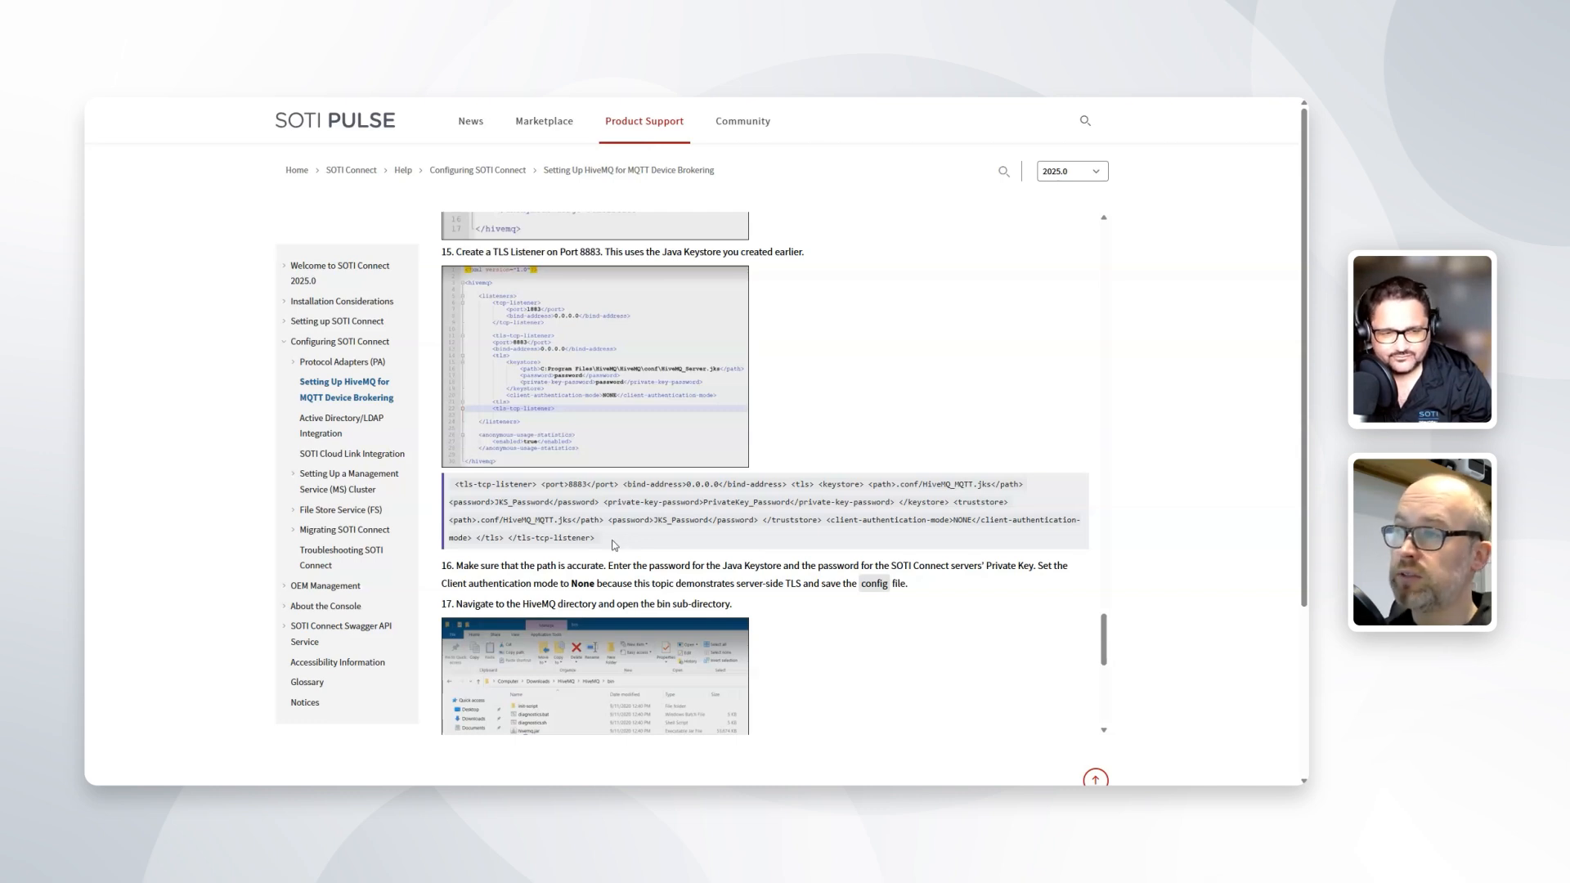
pyautogui.scroll(10, 808, 461)
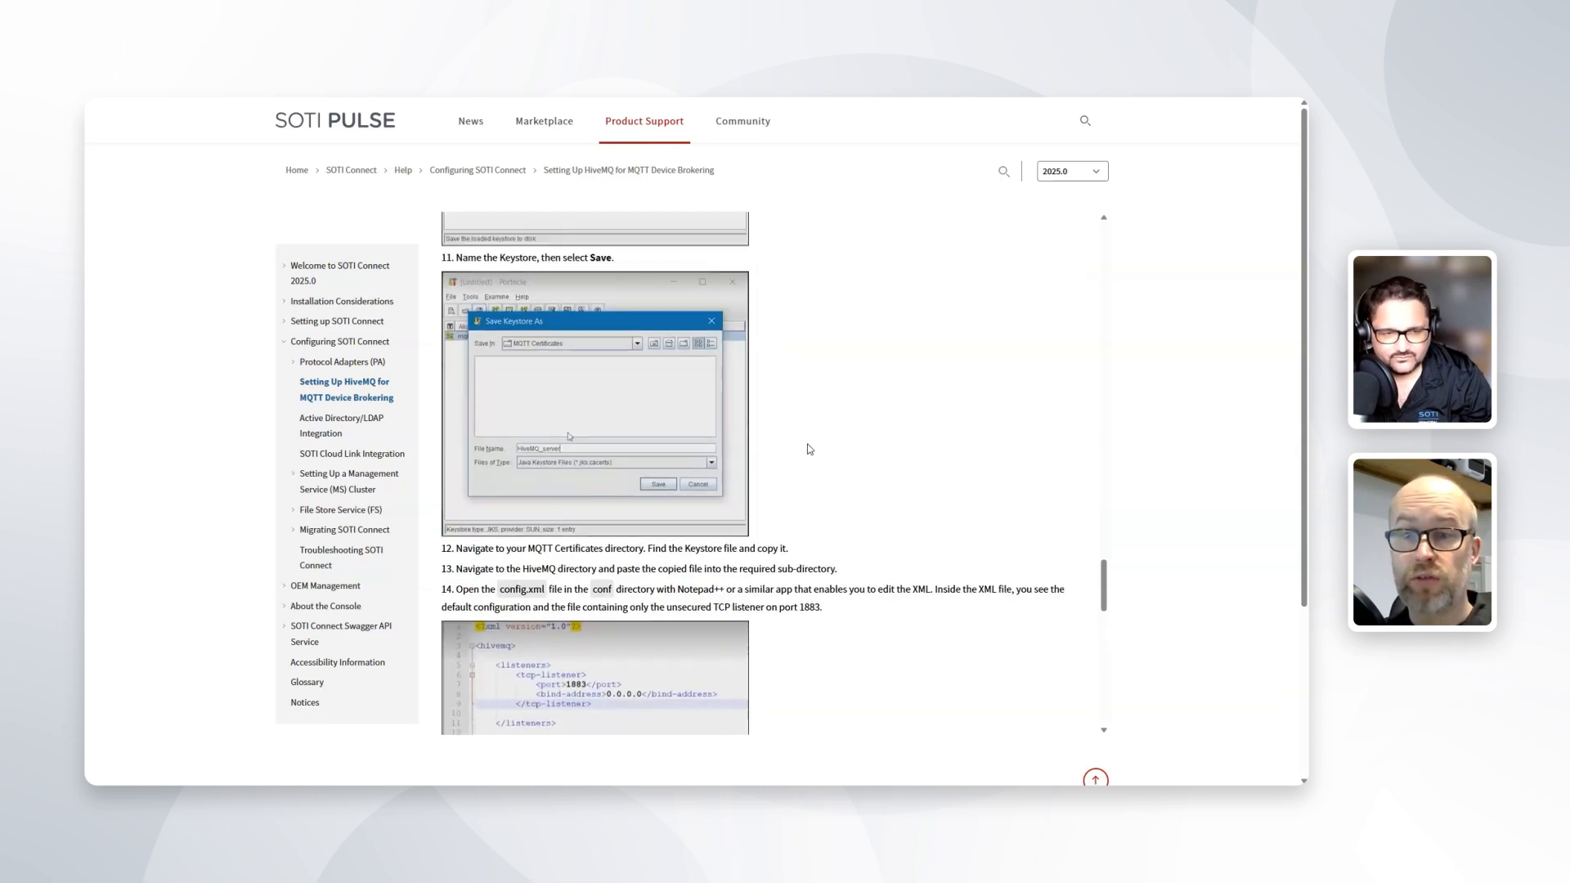
pyautogui.scroll(3, 808, 449)
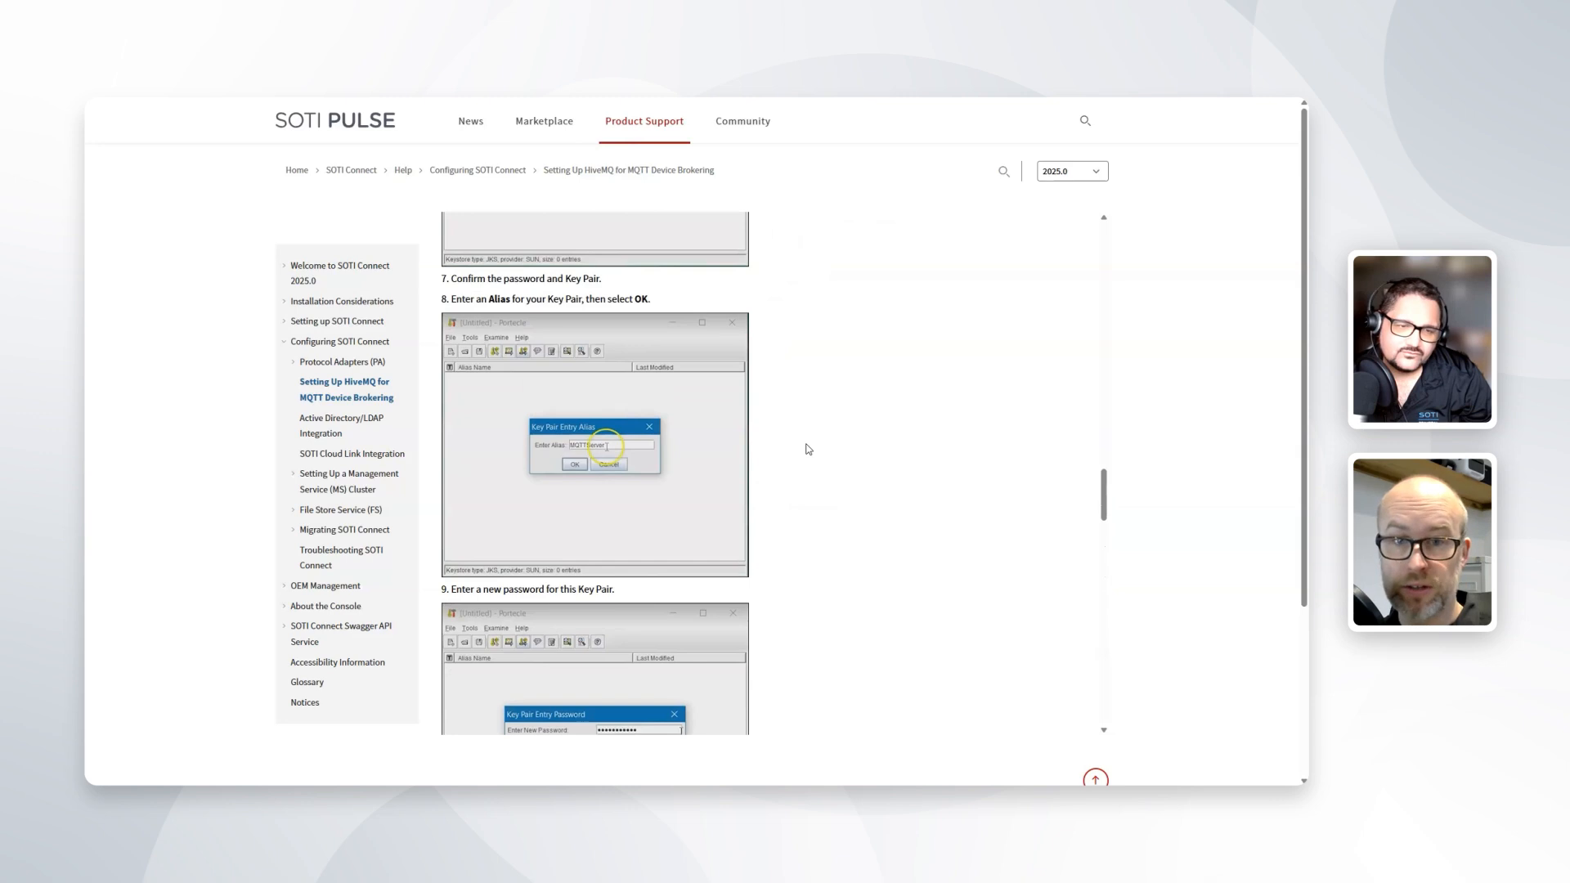
pyautogui.scroll(5, 808, 449)
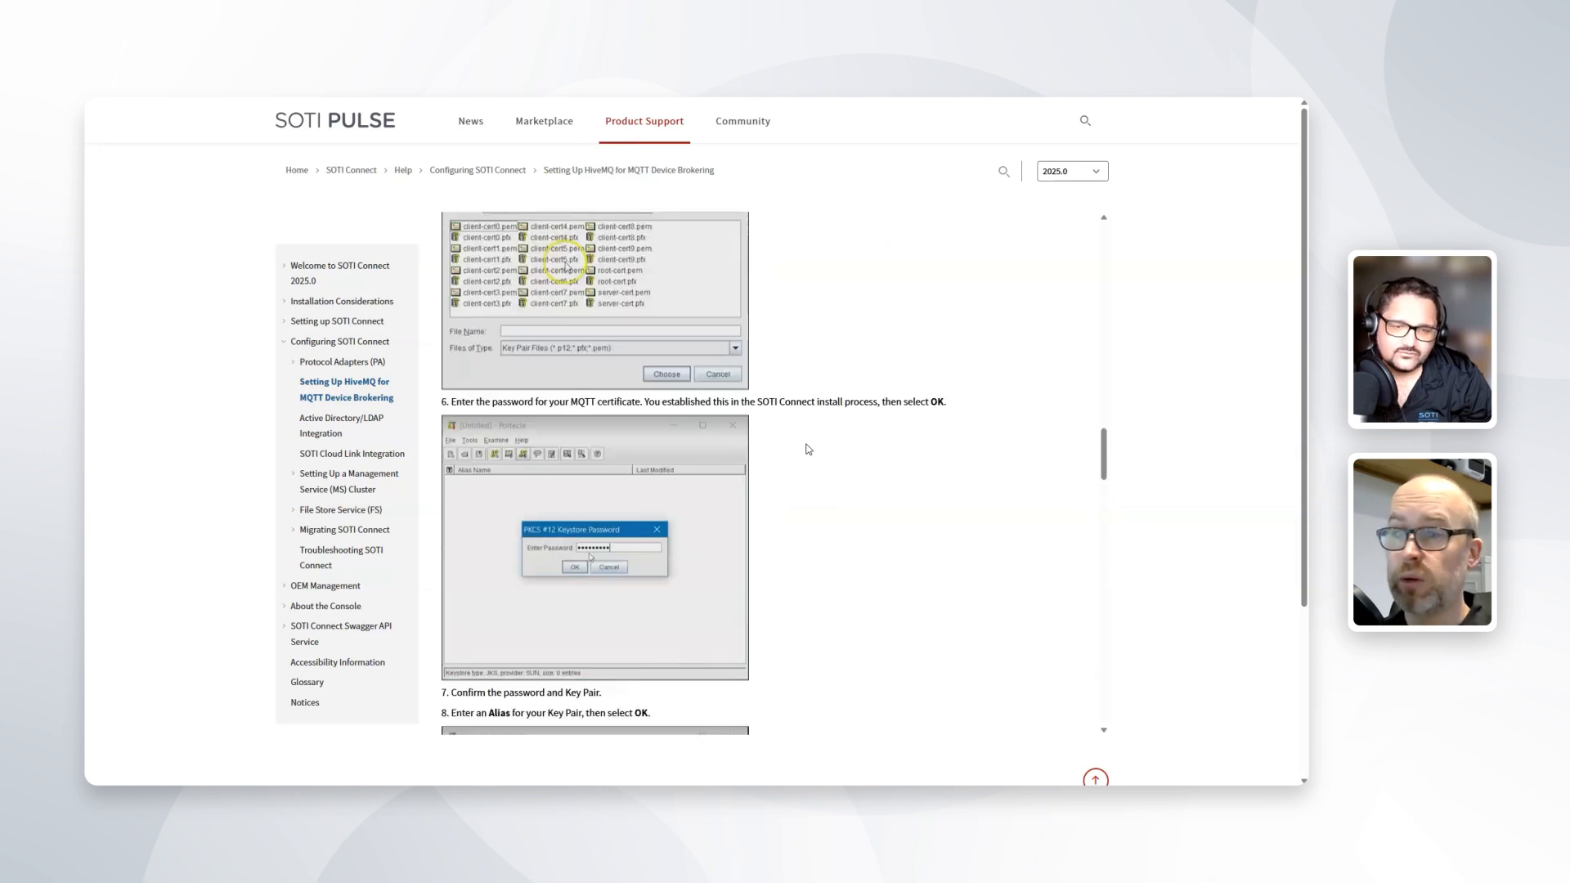
pyautogui.scroll(2, 808, 449)
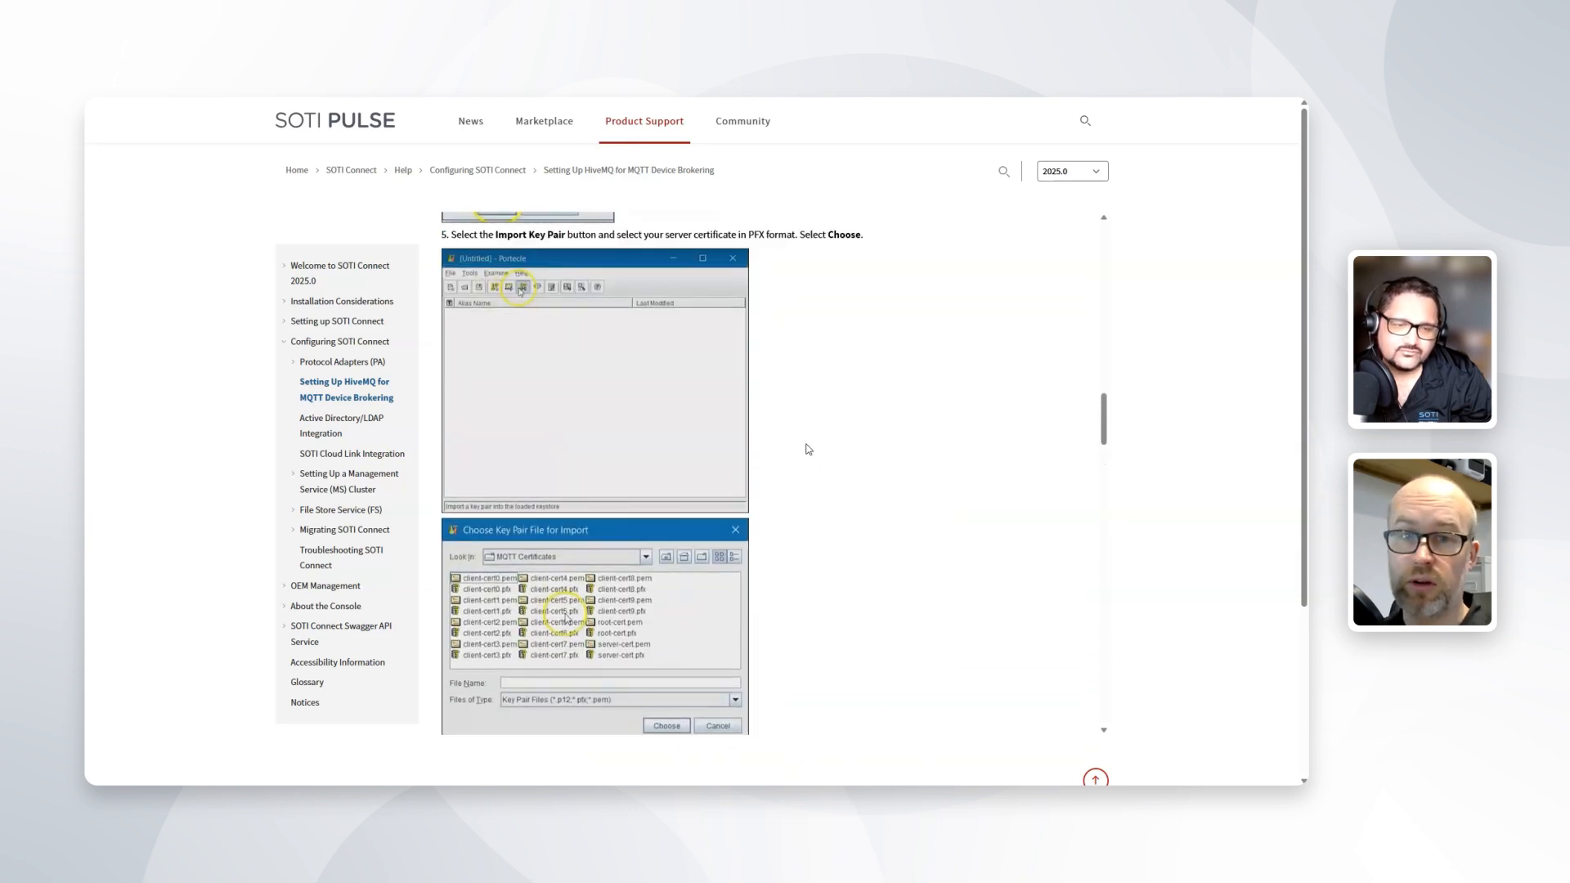
pyautogui.scroll(-6, 808, 448)
pyautogui.scroll(-15, 807, 449)
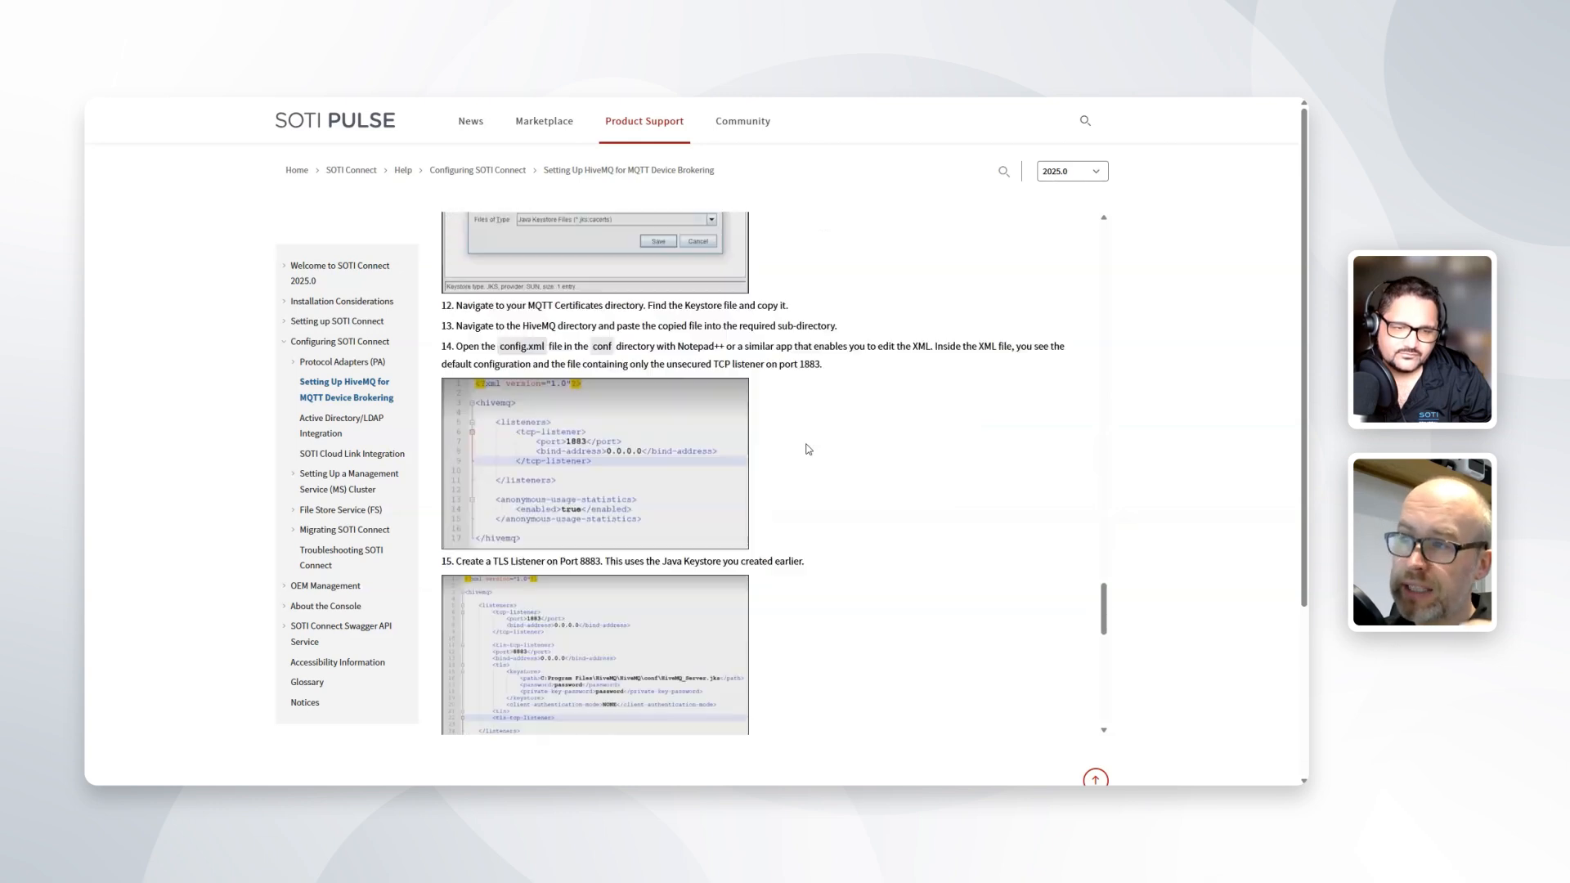
pyautogui.scroll(1, 808, 449)
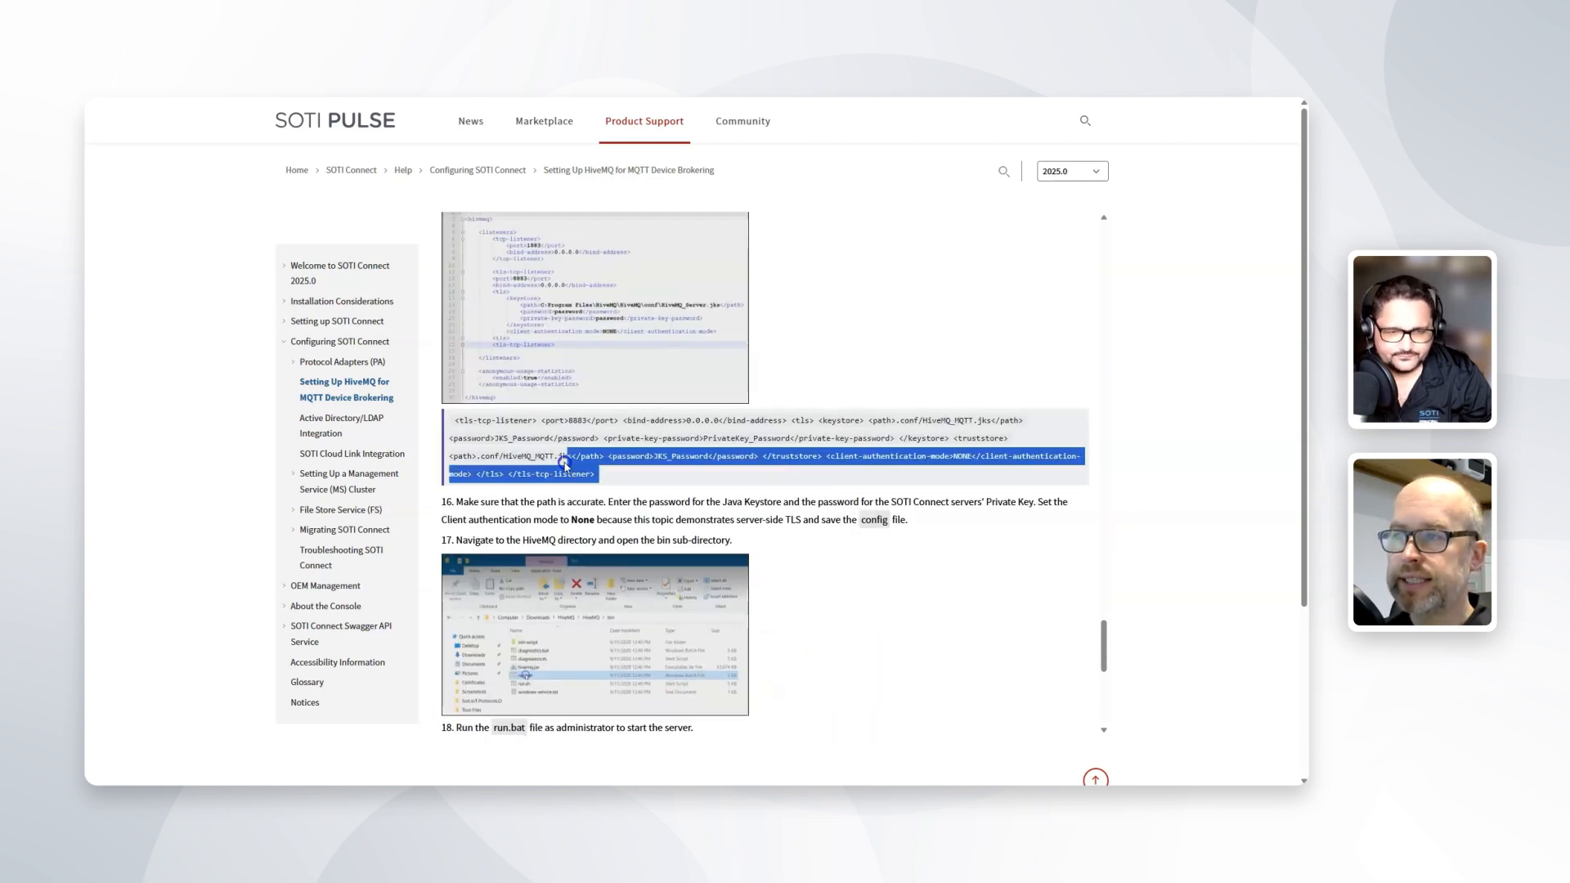
# - Copy the entire tls-tcp-listener XML sample given under instruction 15 of the HiveMQ help topic
pyautogui.moveTo(609, 481); pyautogui.dragTo(452, 416)
pyautogui.rightClick(489, 422)
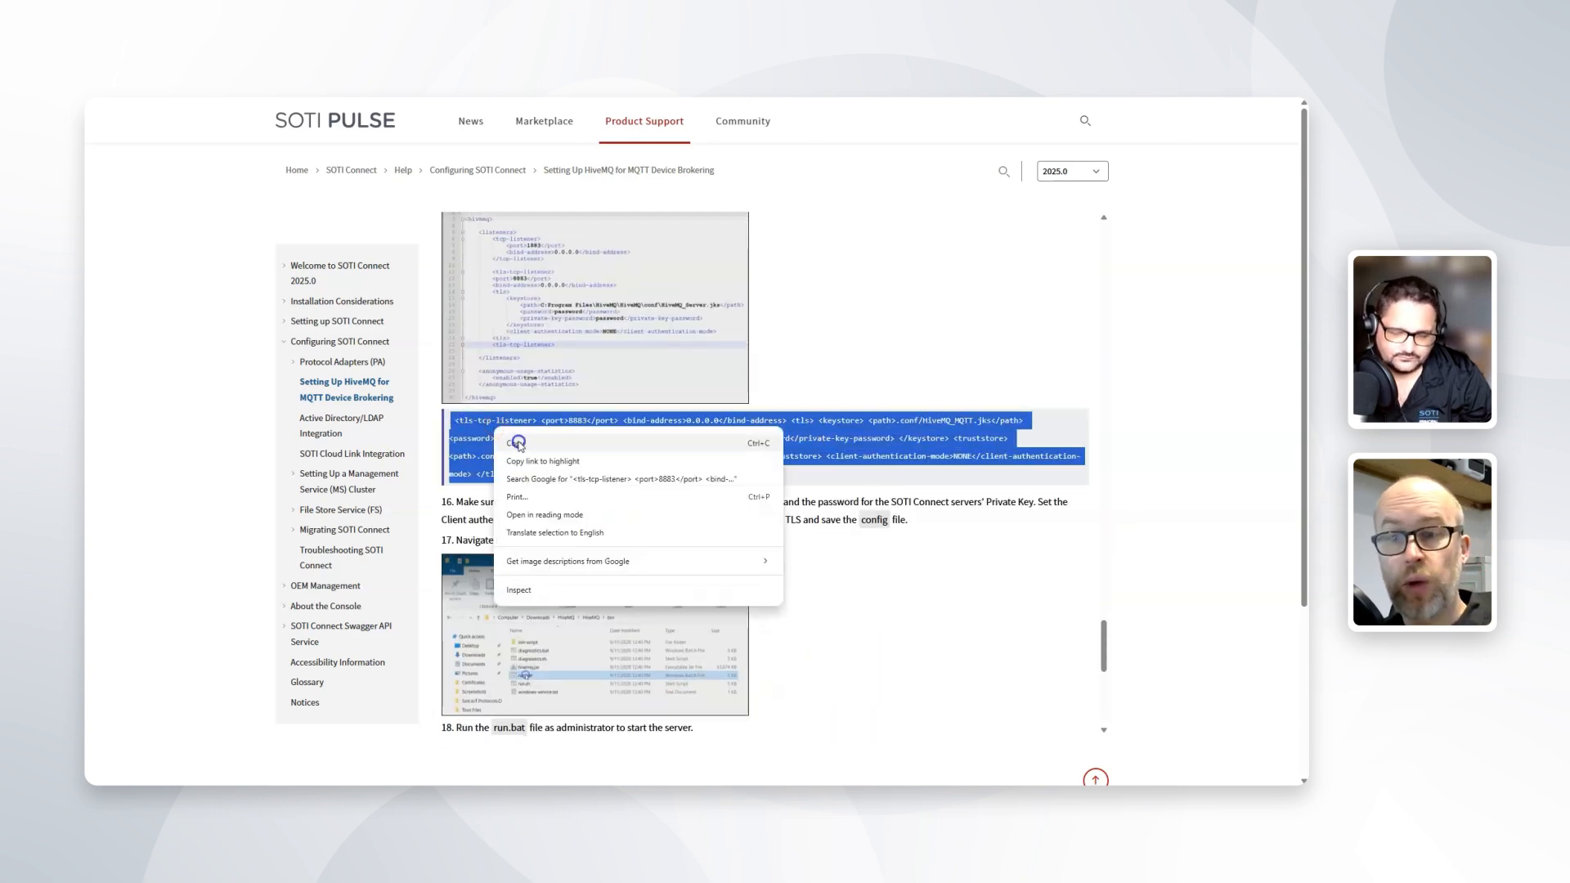
pyautogui.click(515, 443)
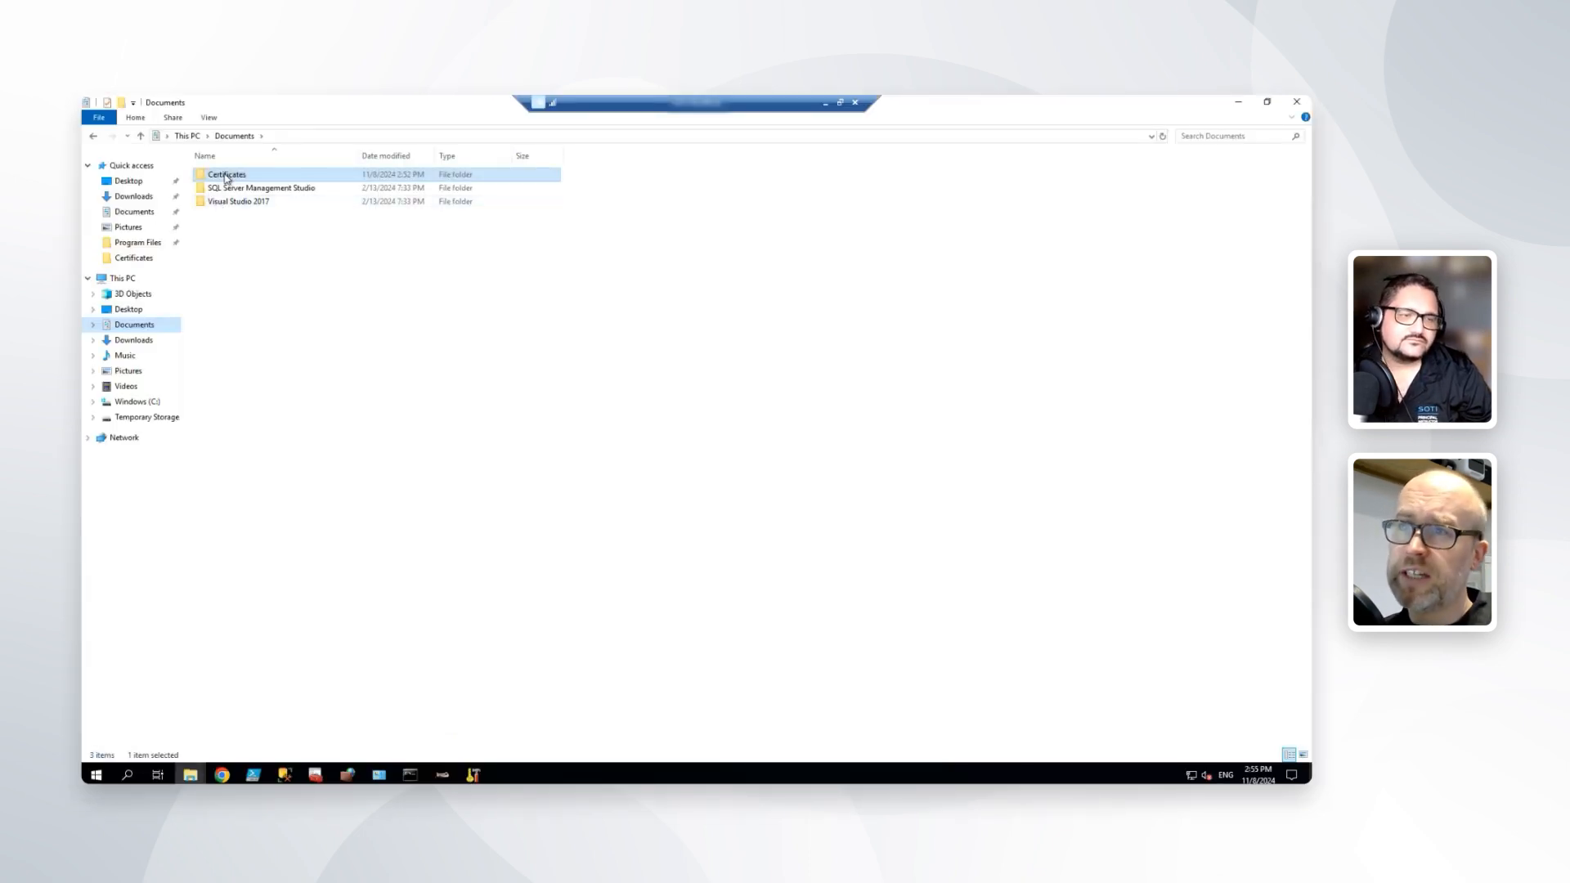
# - In File Explorer on the server, copy mqttkeystore.jks from the Certificates folder in Documents
pyautogui.doubleClick(227, 175)
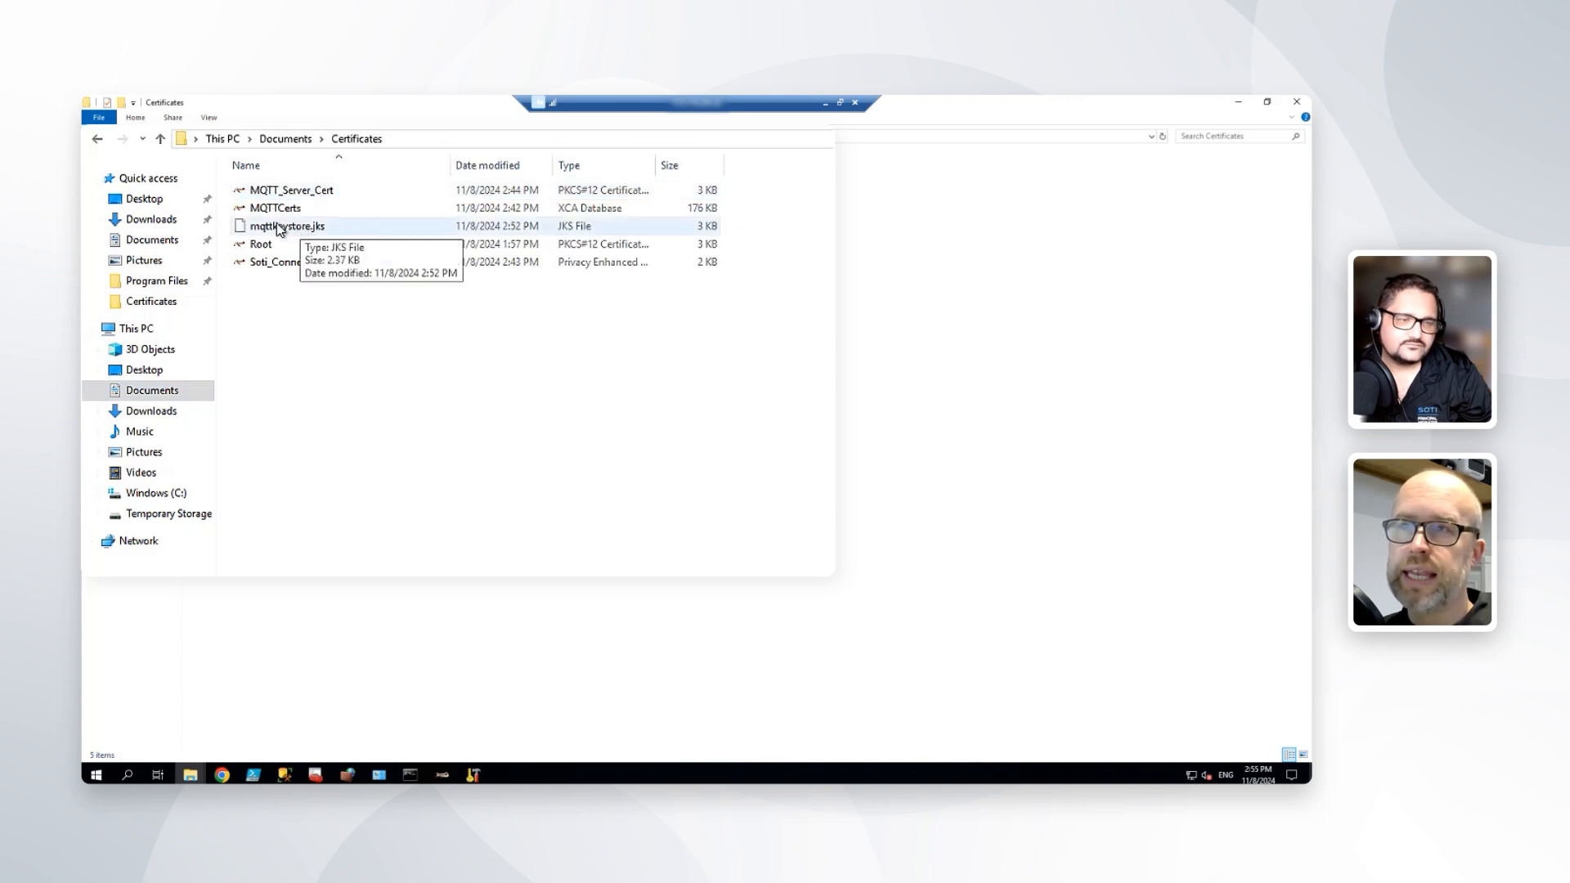
pyautogui.rightClick(279, 234)
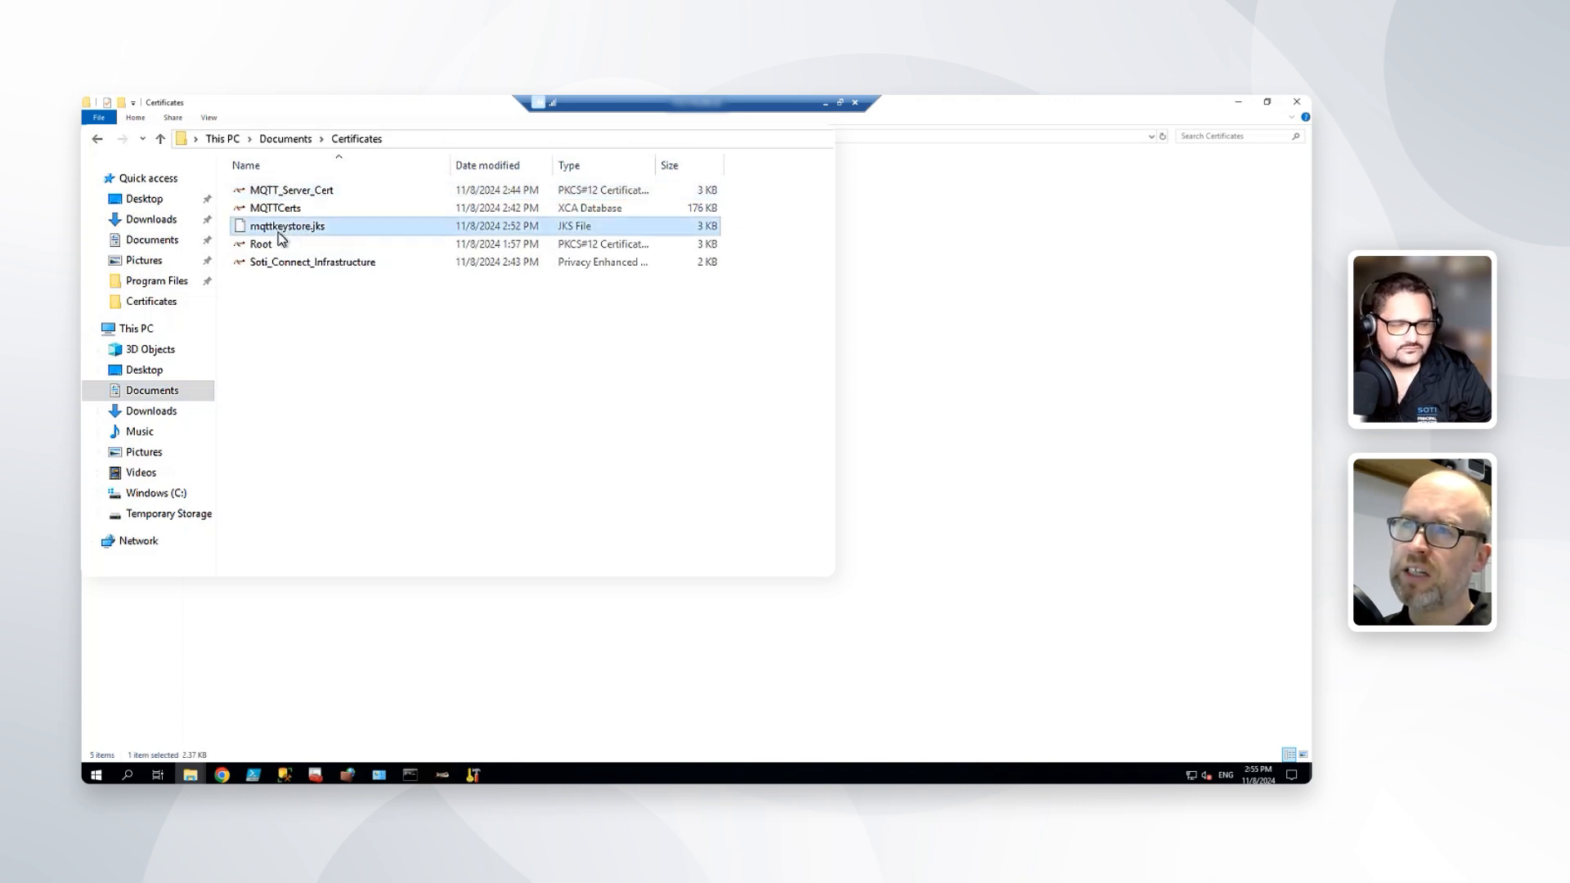
pyautogui.click(337, 376)
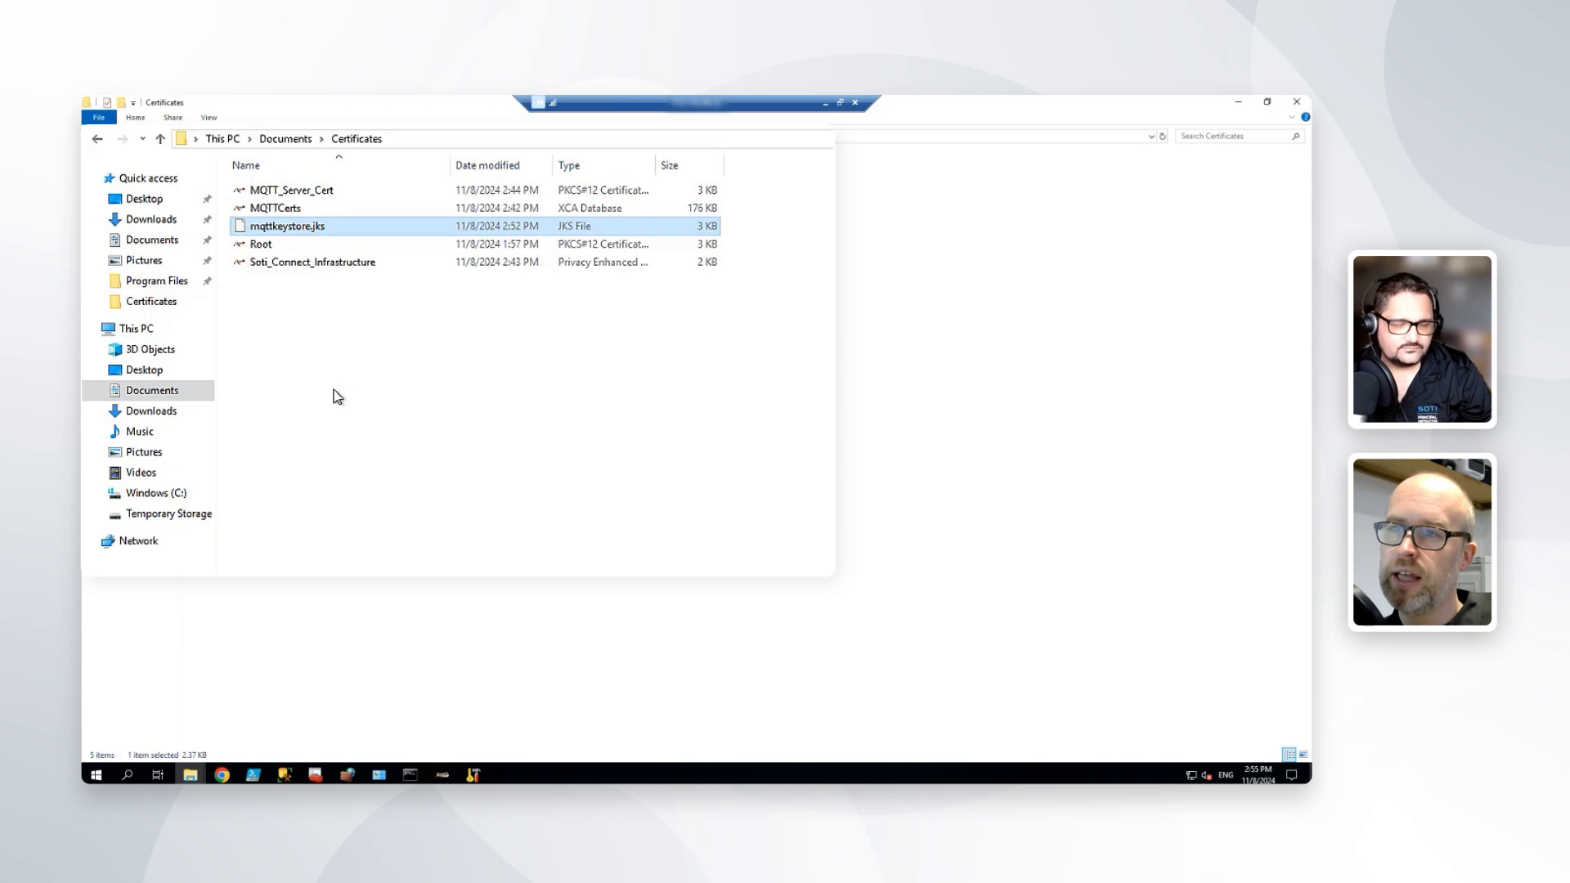
# - Paste the keystore file into C:\Program Files\hivemq-ce-2024.6\hivemq-ce-2024.6\conf
pyautogui.click(176, 496)
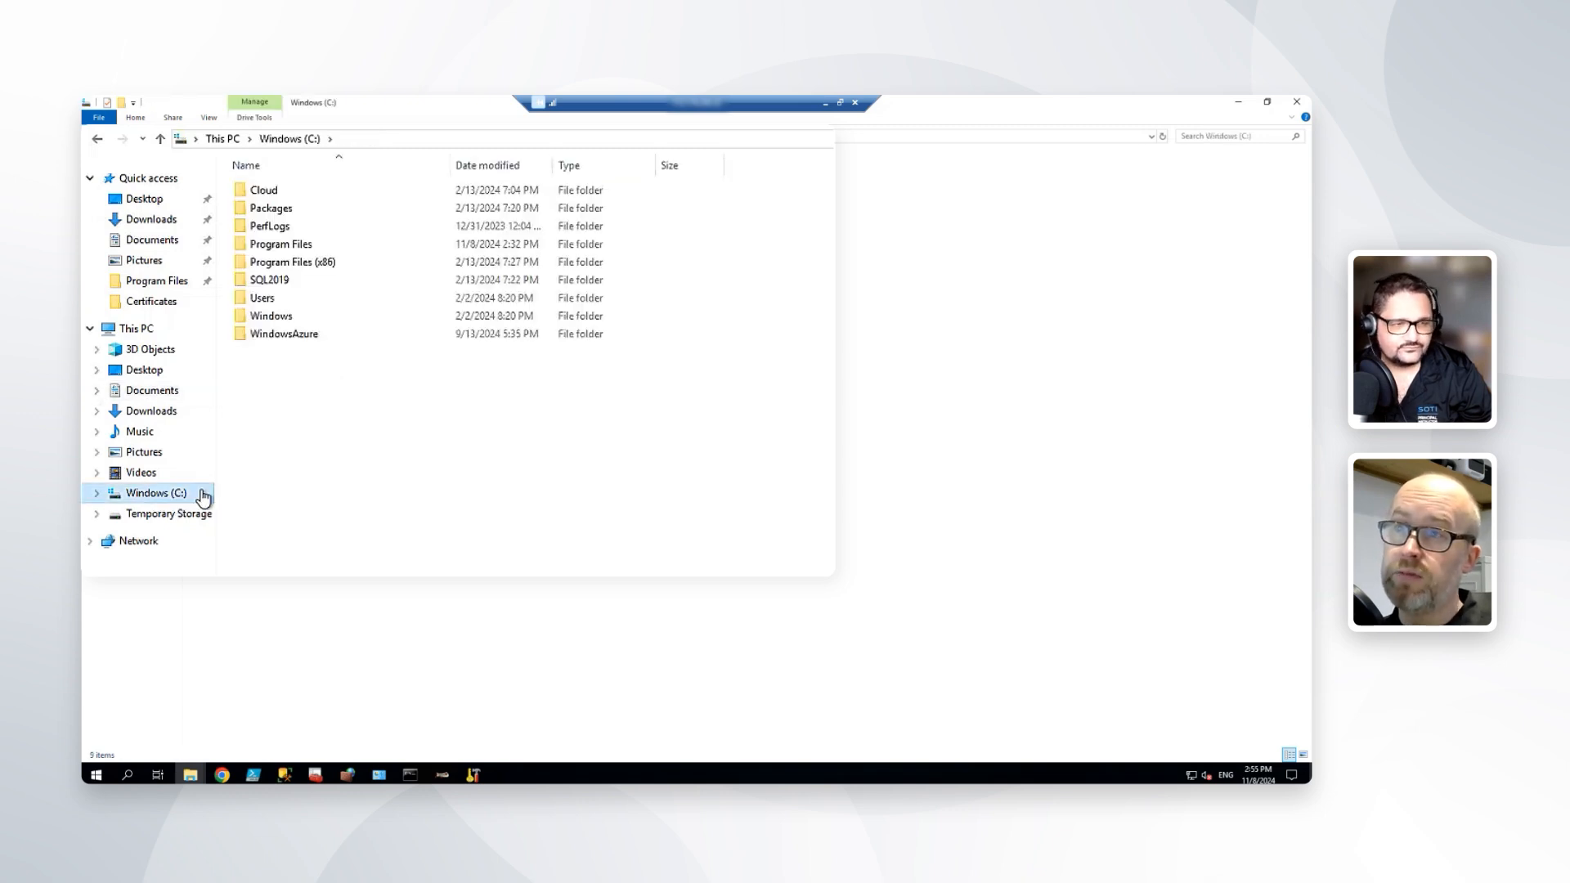
pyautogui.doubleClick(288, 245)
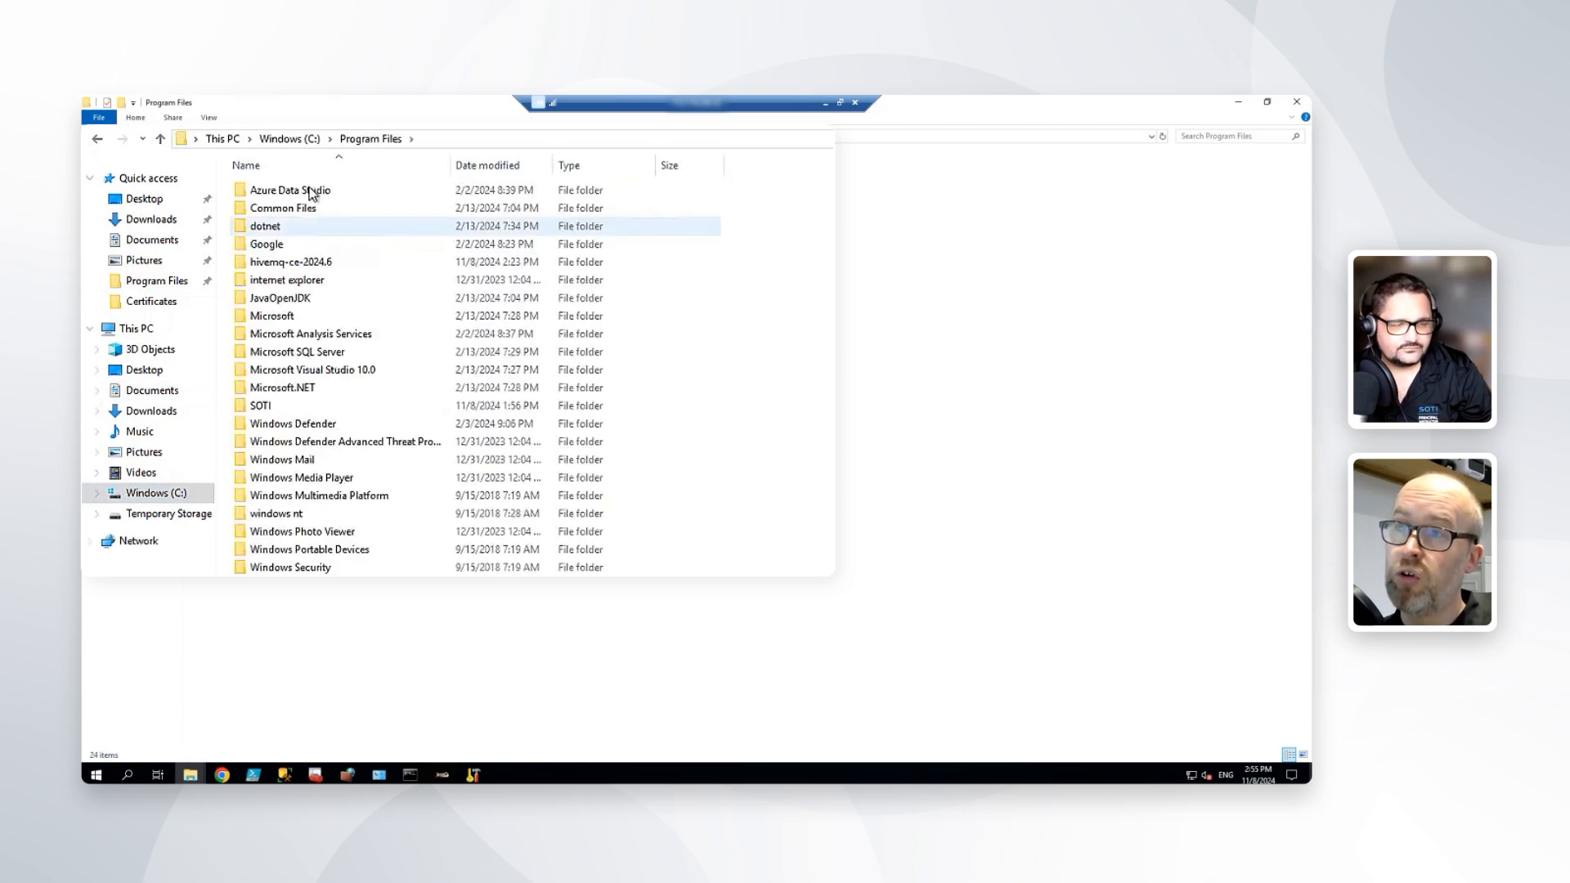
pyautogui.doubleClick(292, 270)
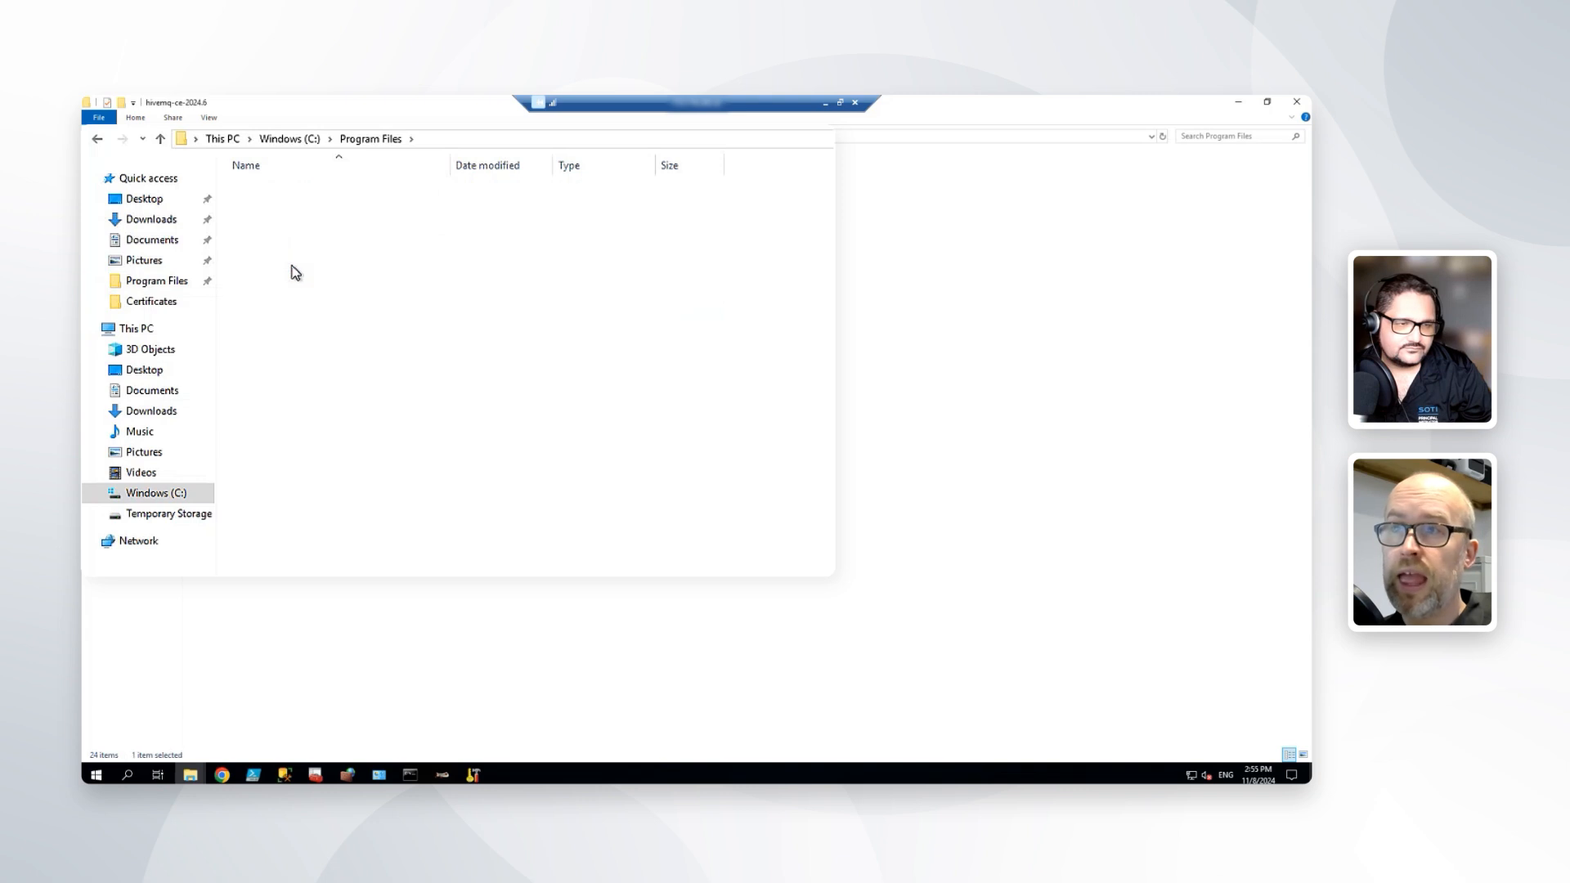
pyautogui.doubleClick(281, 192)
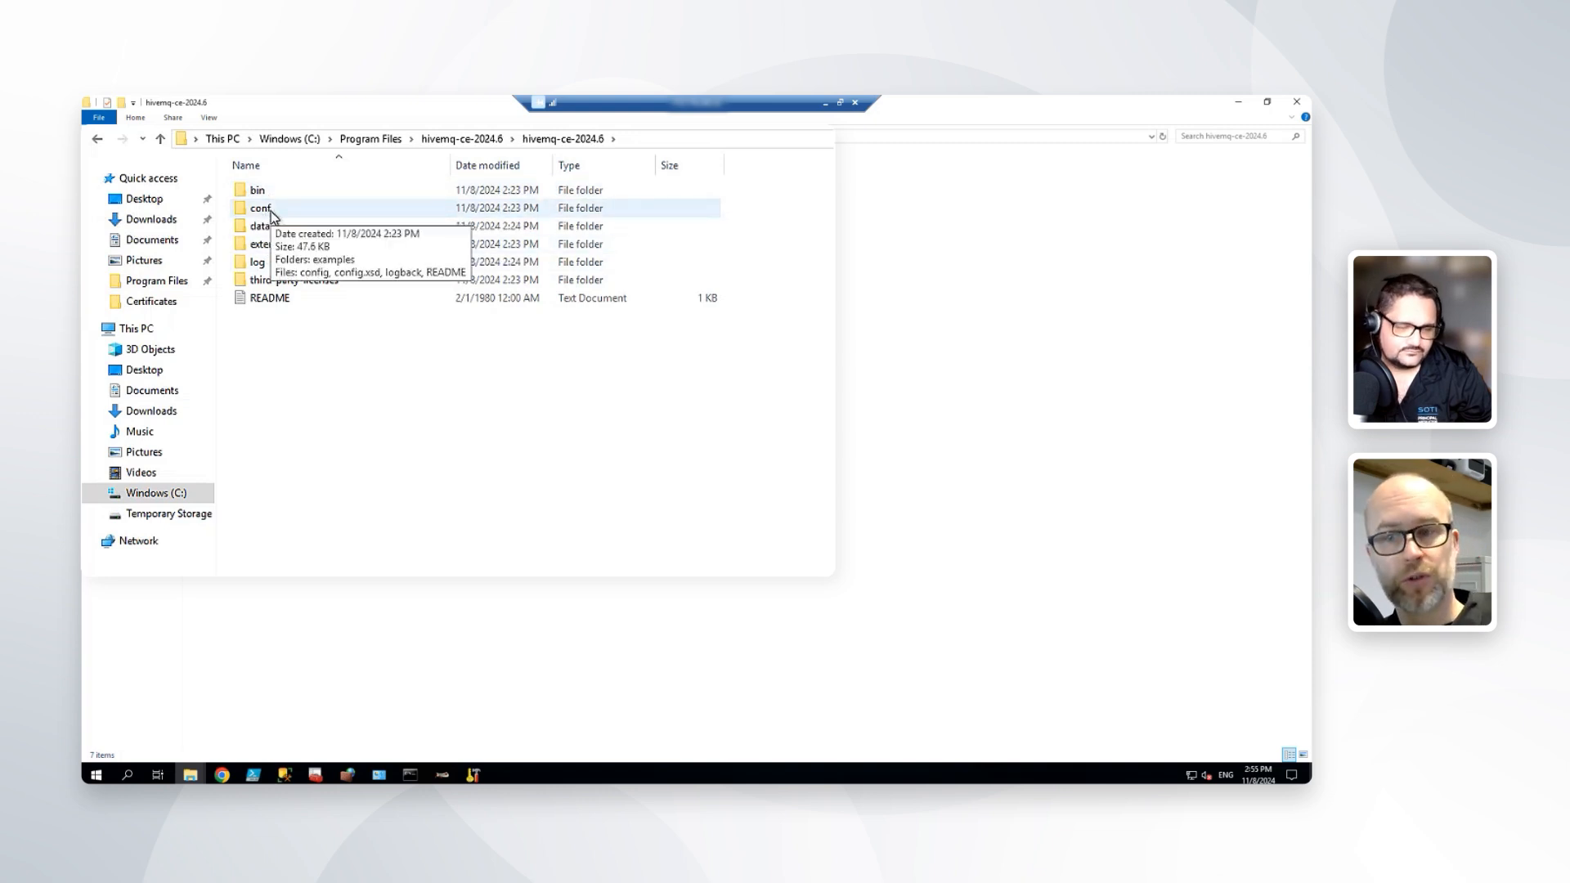
pyautogui.doubleClick(260, 209)
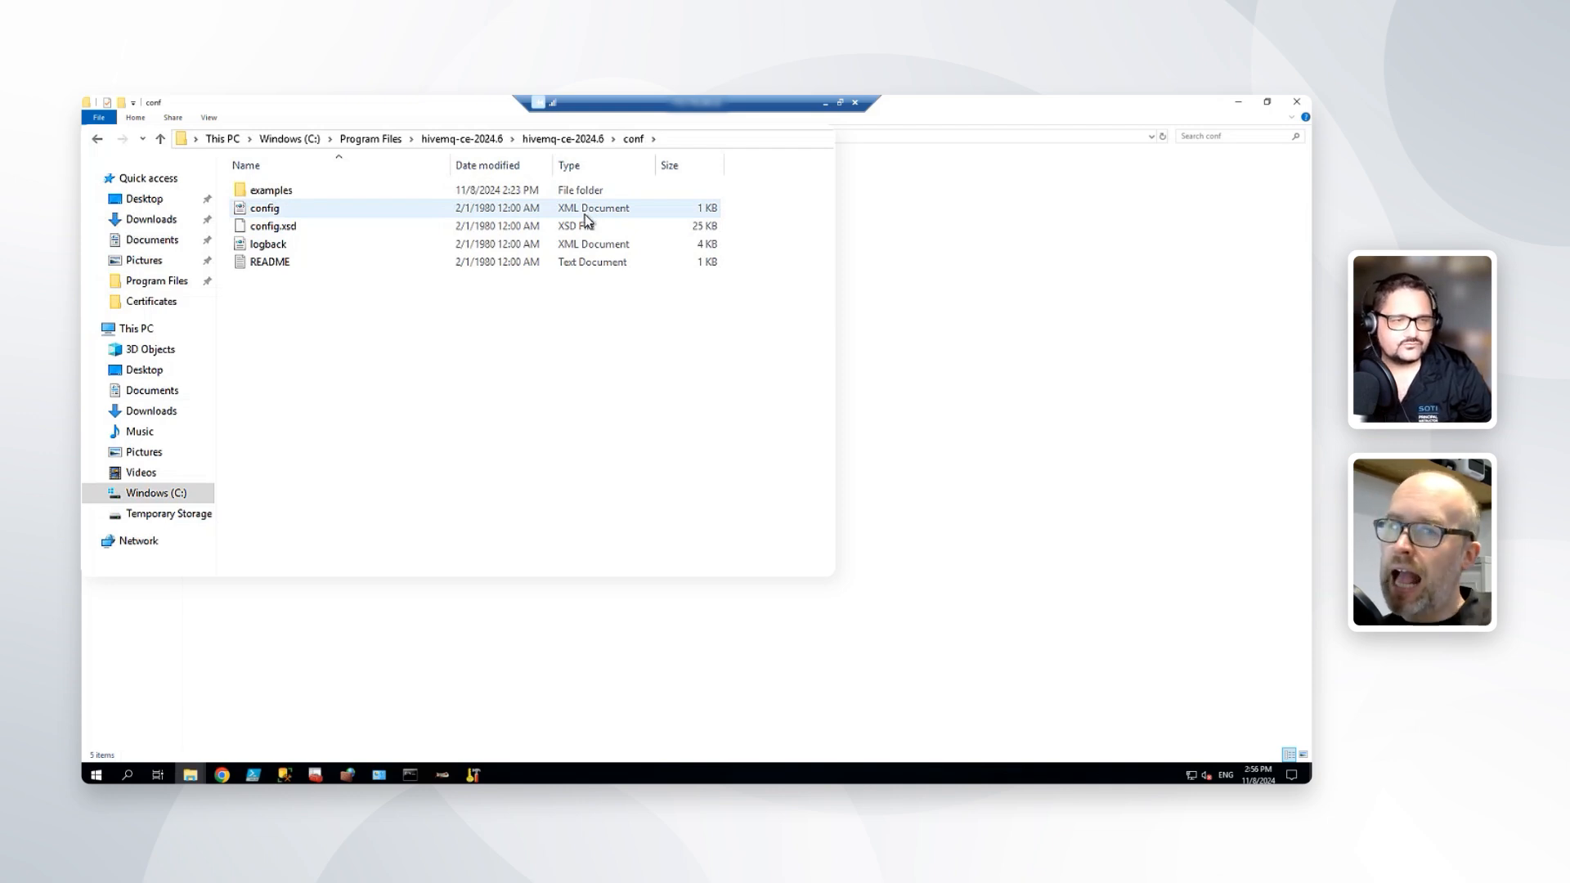
pyautogui.rightClick(309, 330)
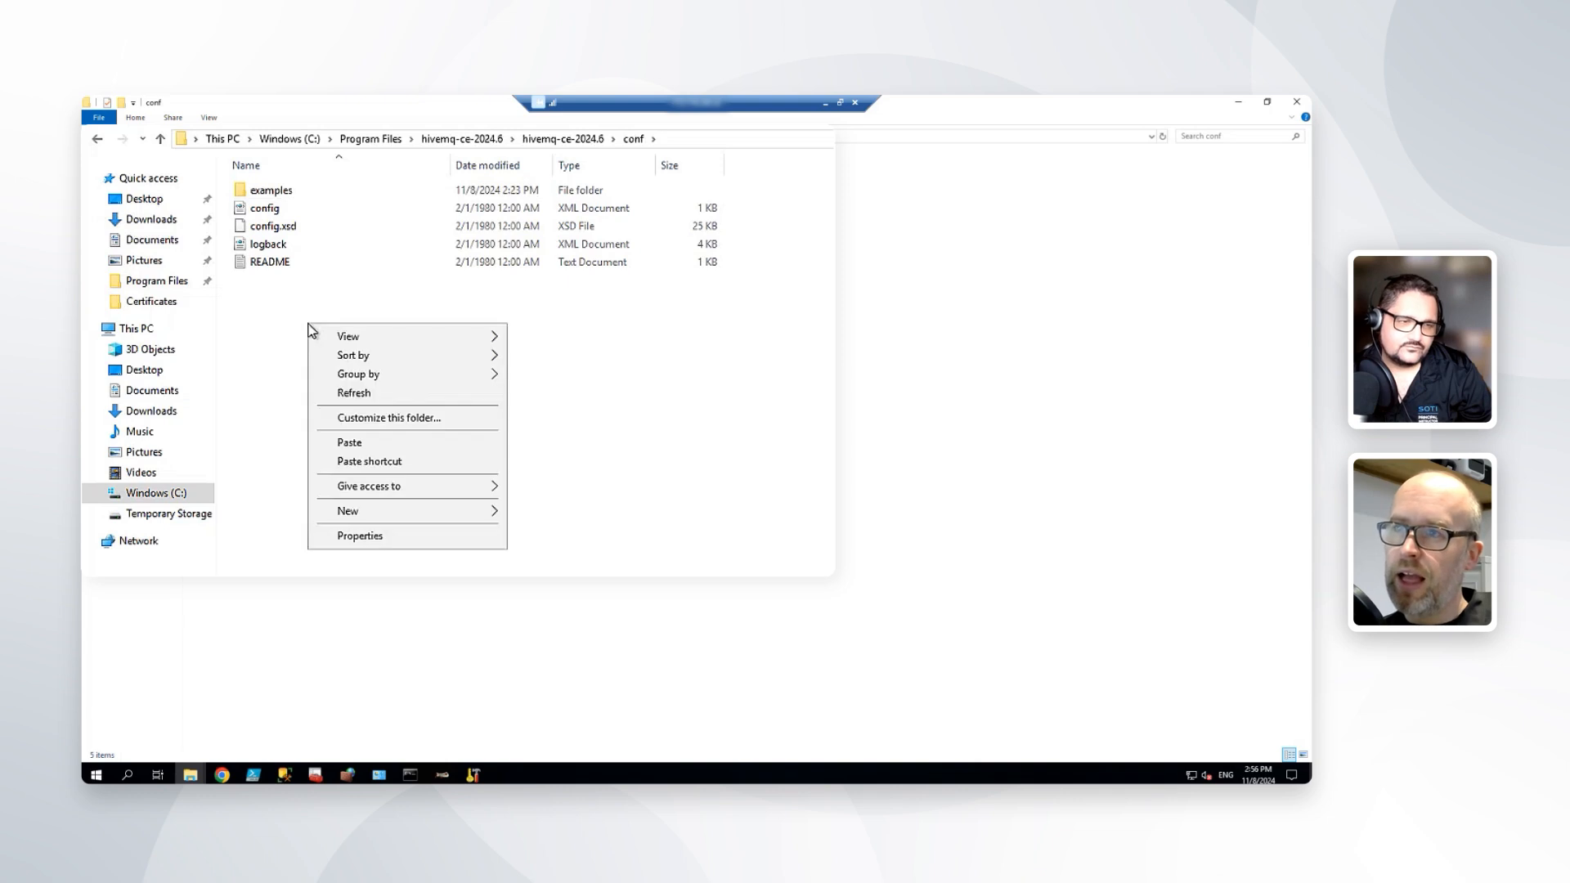
pyautogui.click(374, 445)
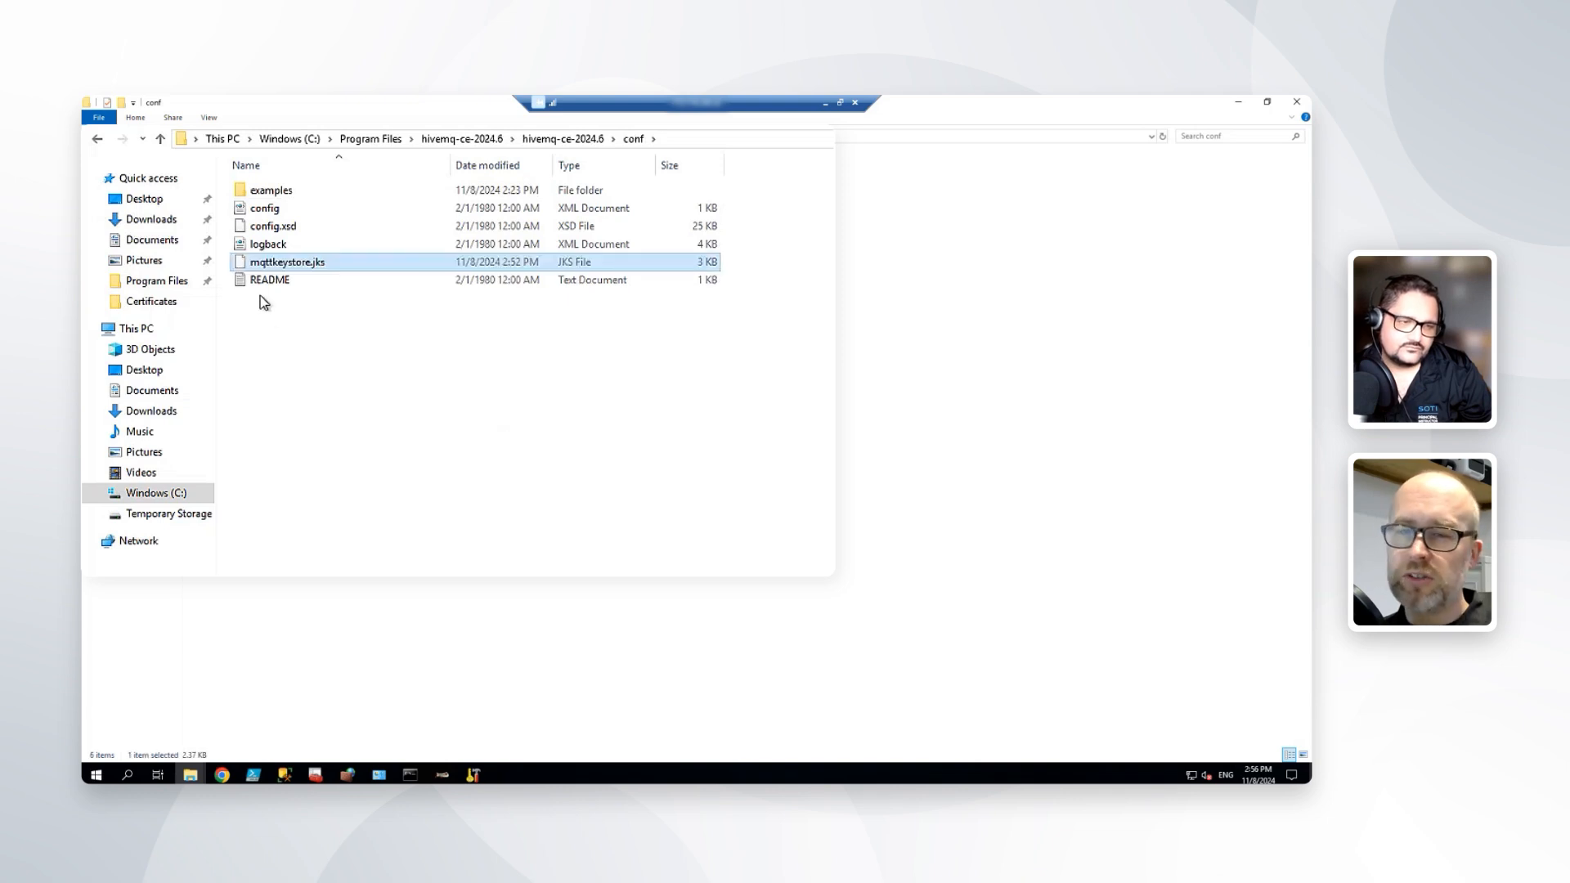
# - Duplicate the config XML file within the conf folder as a backup copy
pyautogui.rightClick(270, 209)
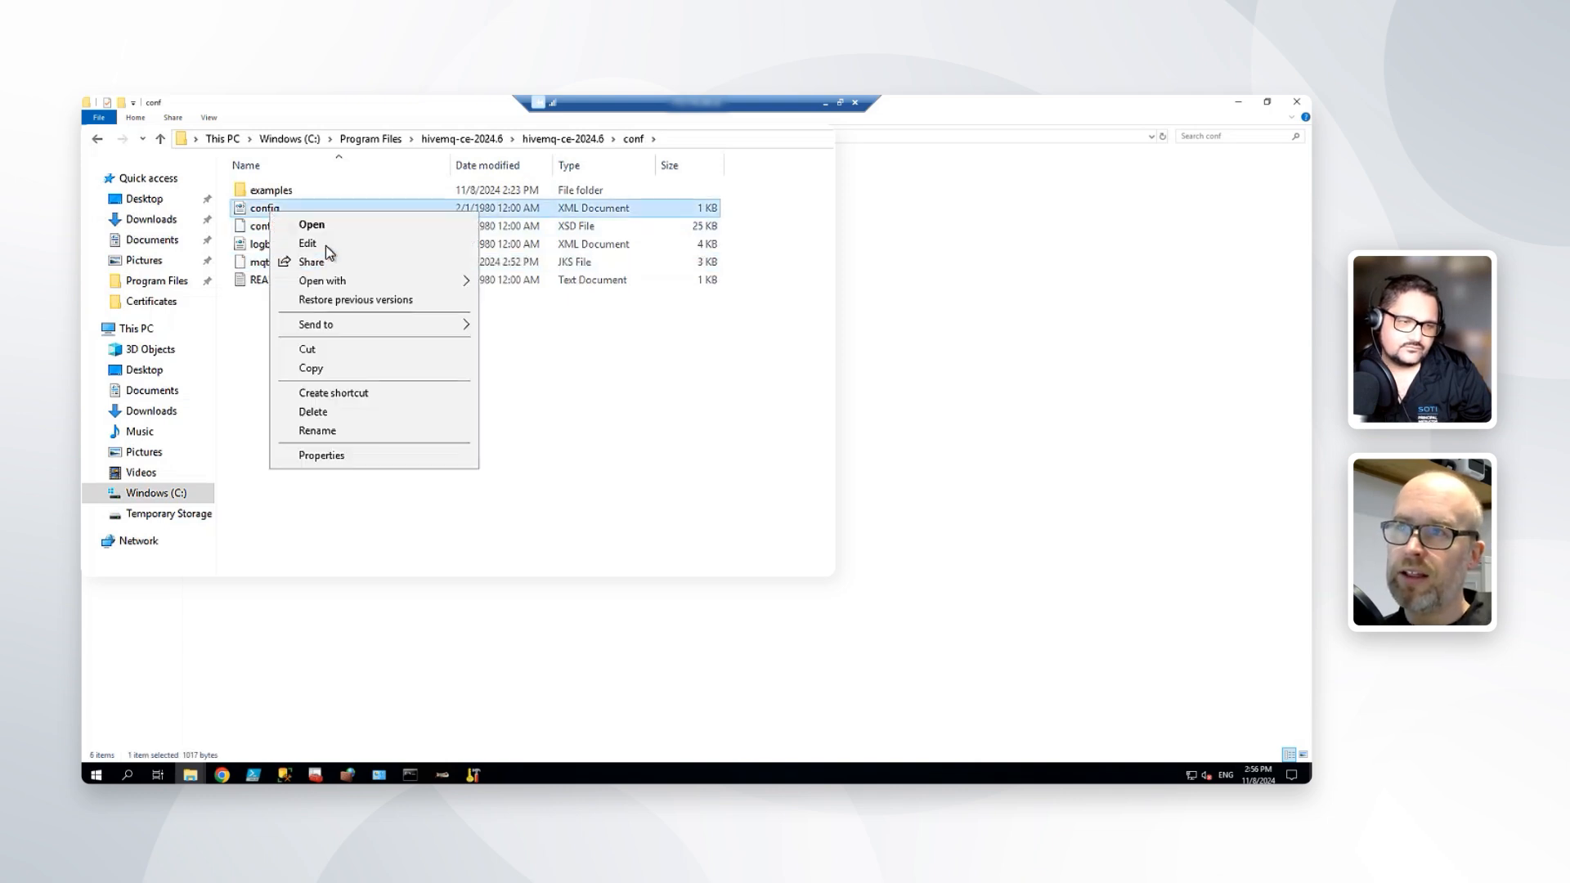
pyautogui.click(319, 368)
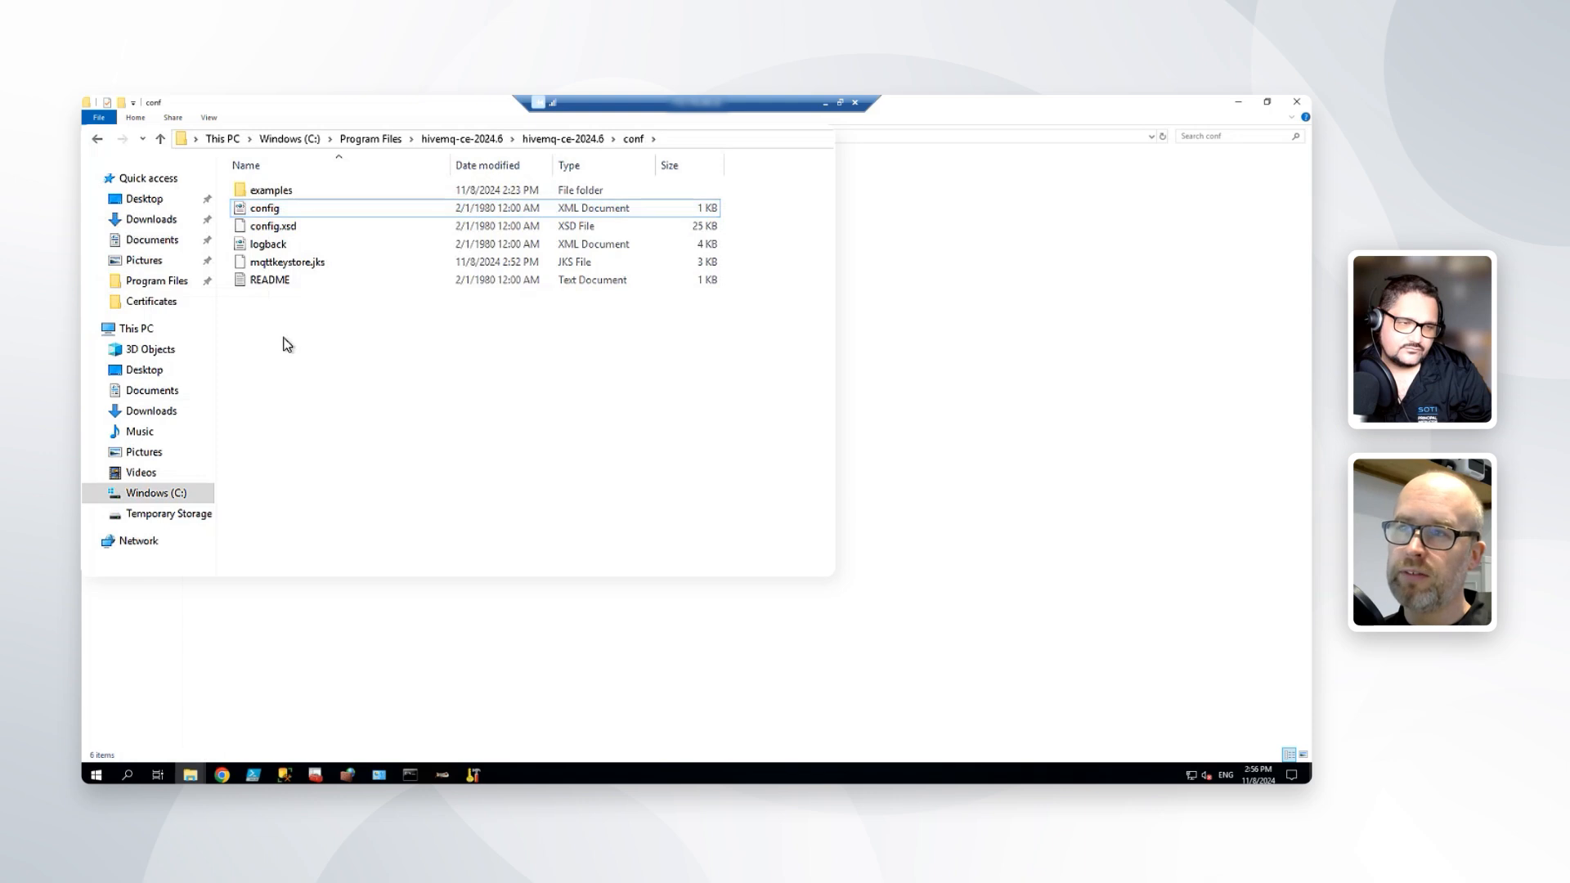
pyautogui.rightClick(284, 339)
pyautogui.click(340, 456)
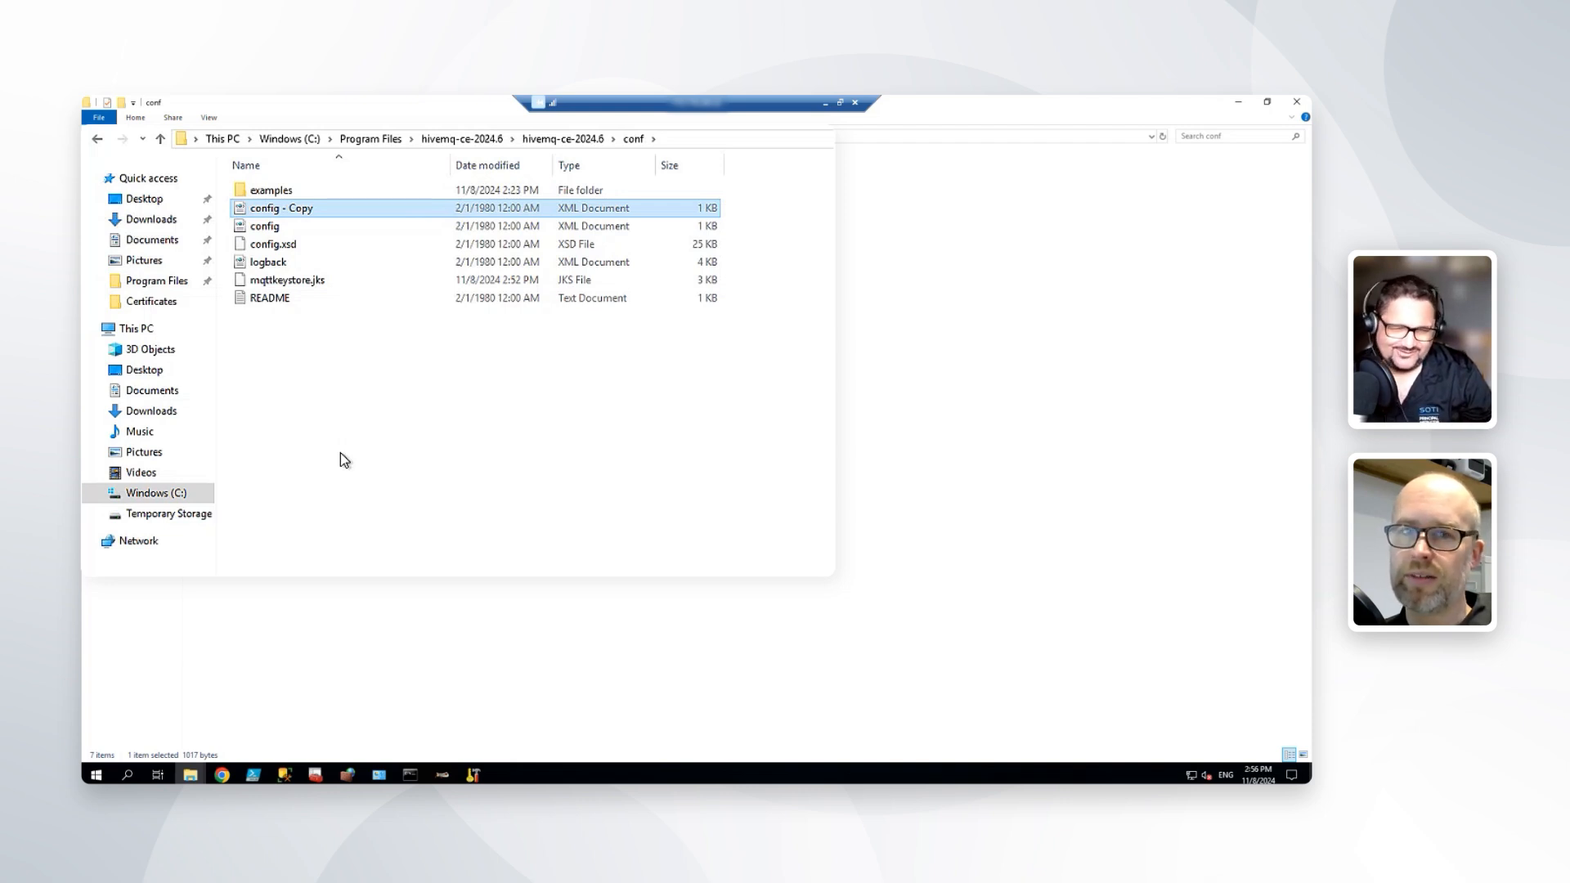
# - Open the original config XML document from the conf folder for editing in a maximized Notepad window
pyautogui.rightClick(272, 233)
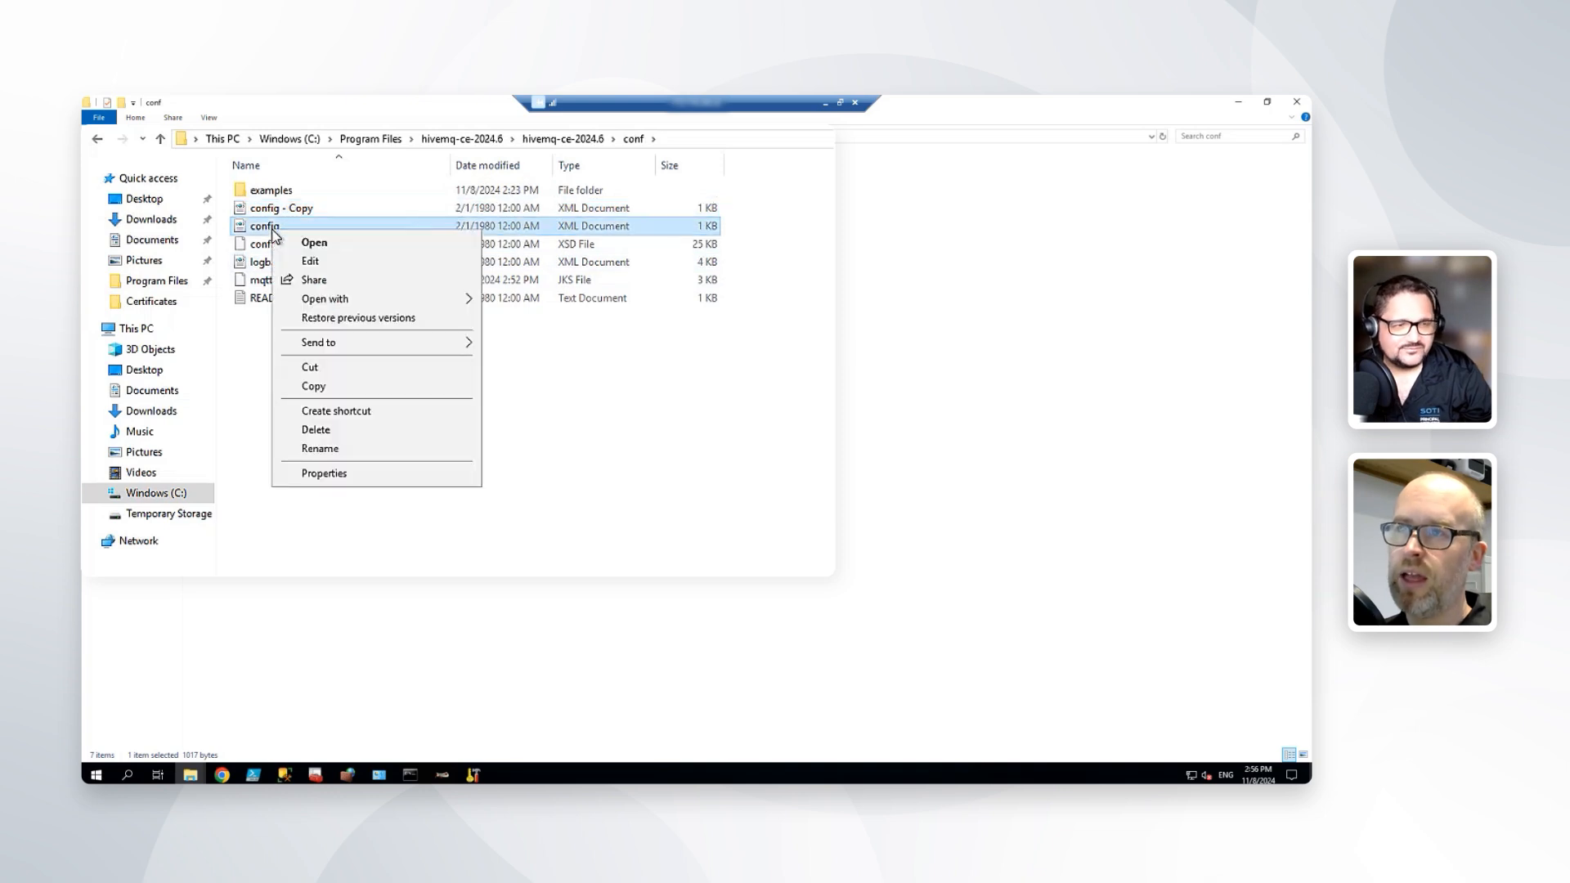
pyautogui.click(323, 263)
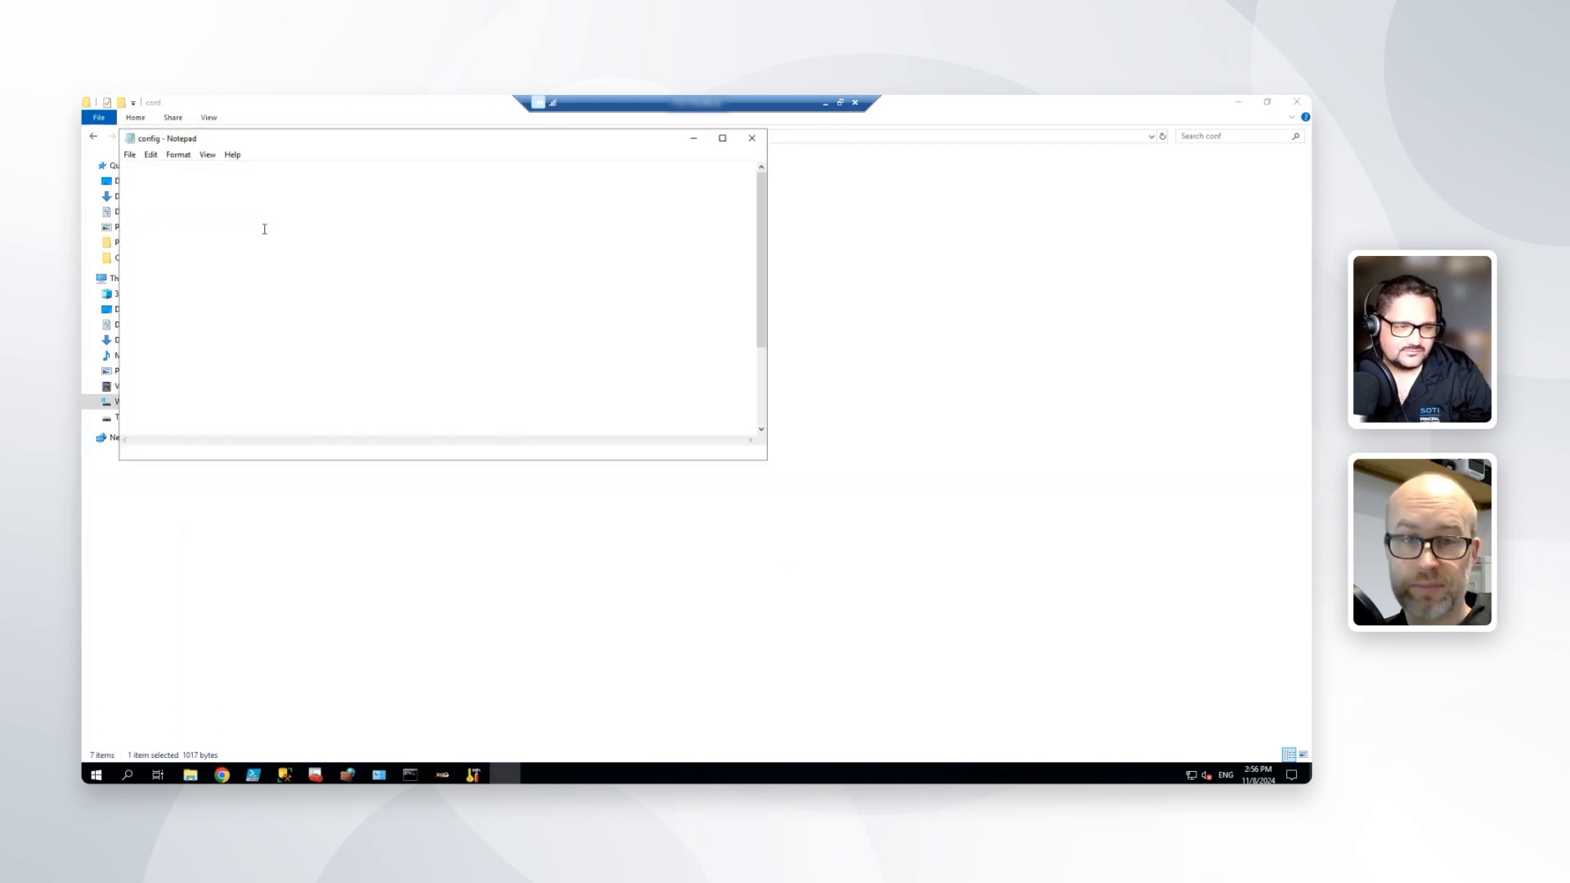
pyautogui.doubleClick(462, 139)
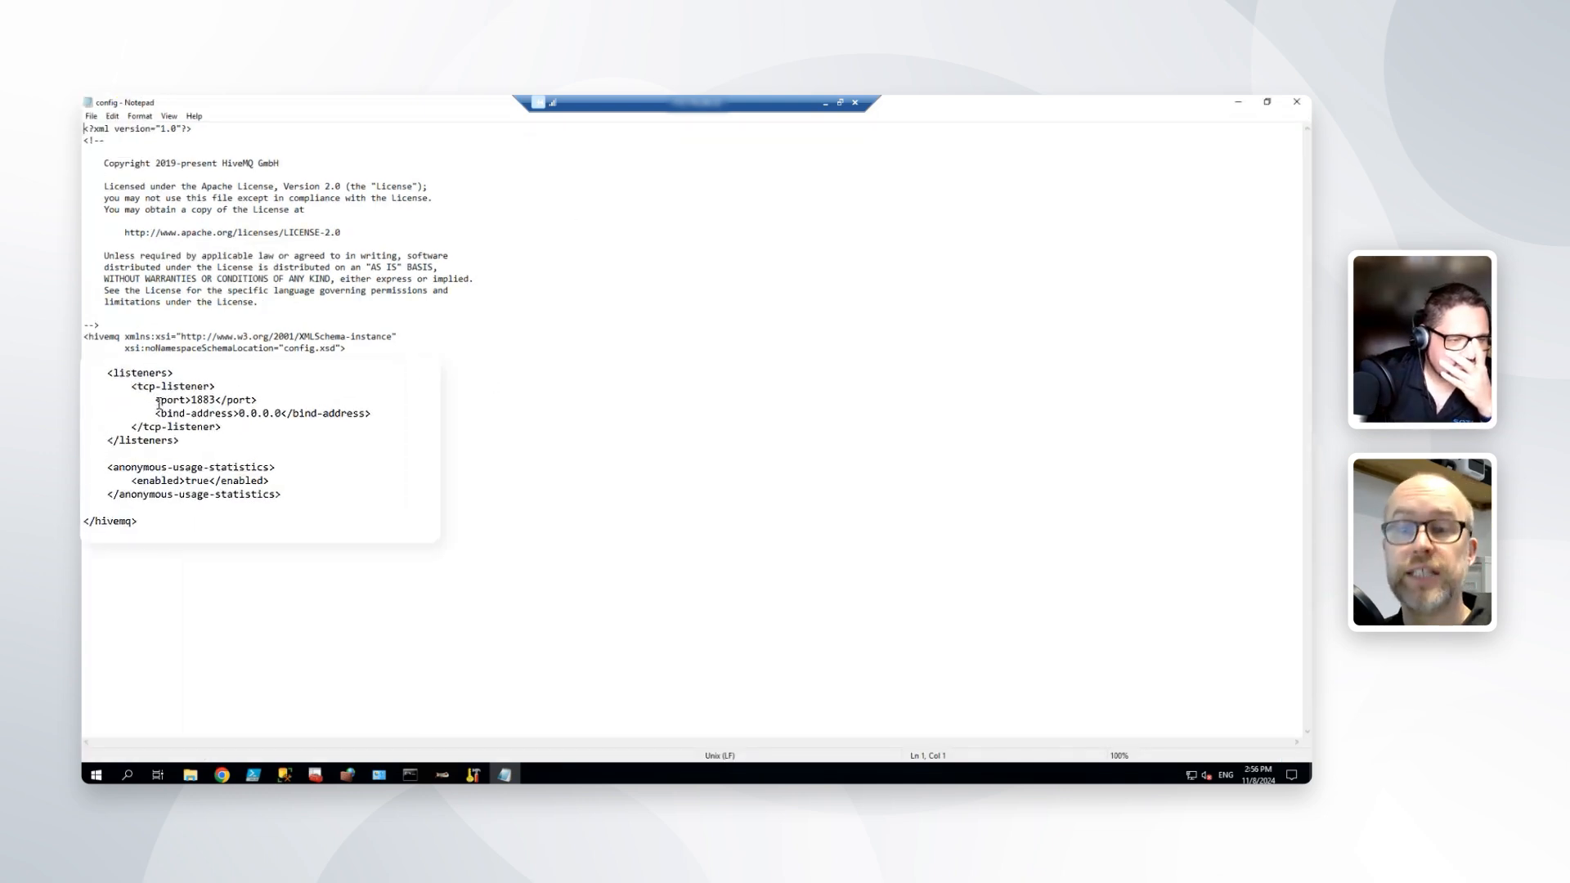
# - Examine the listeners section of the config file, including its opening and closing tags, TCP port and bind address
pyautogui.moveTo(166, 406); pyautogui.dragTo(287, 405)
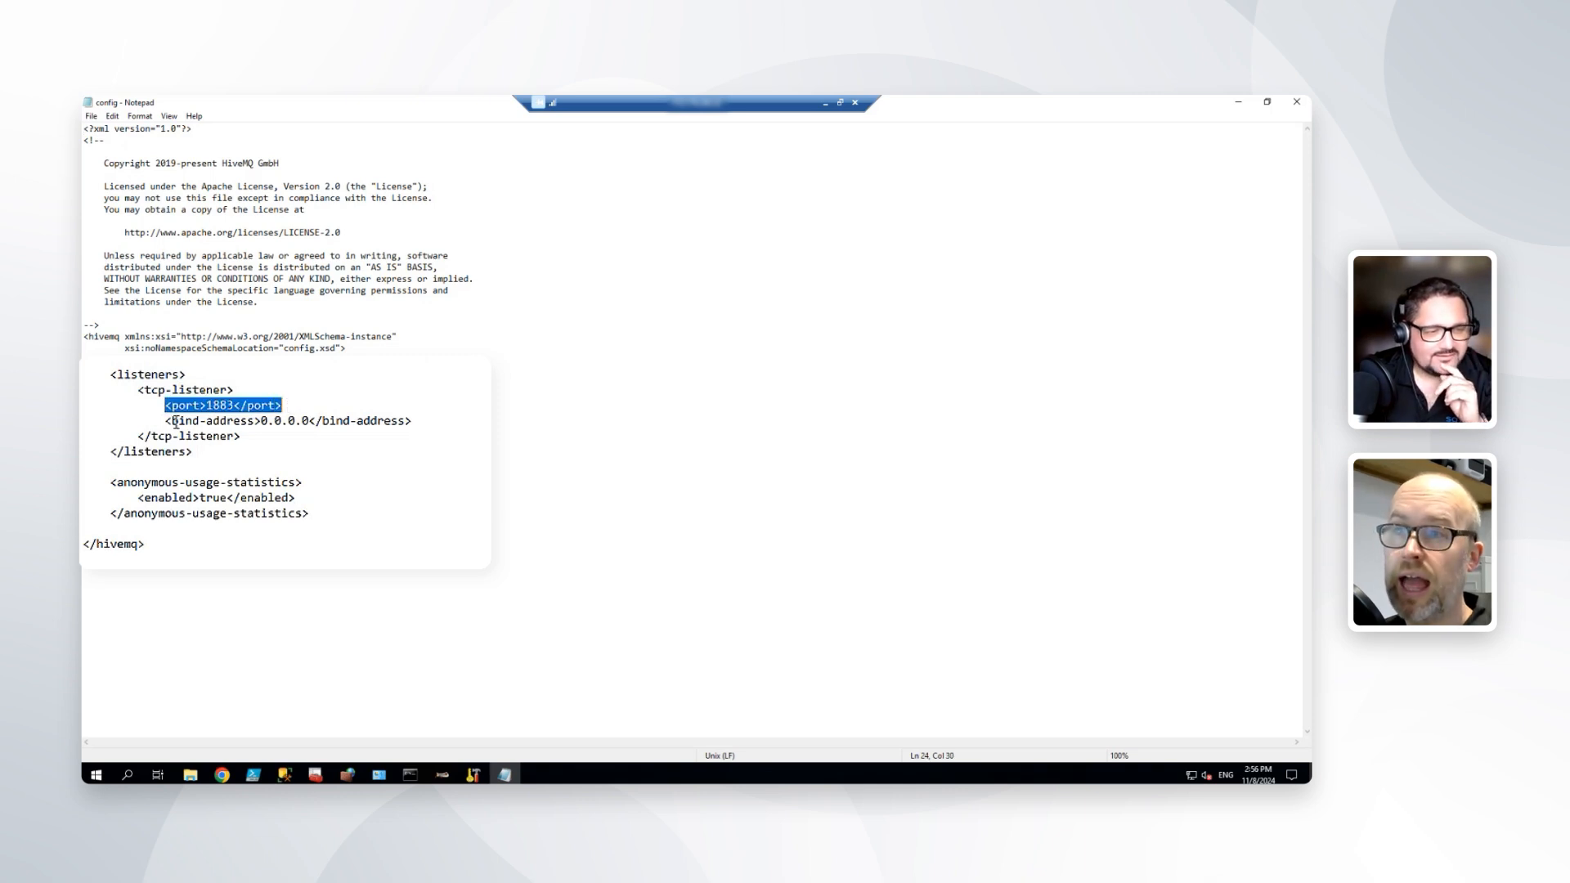
pyautogui.moveTo(166, 421); pyautogui.dragTo(420, 420)
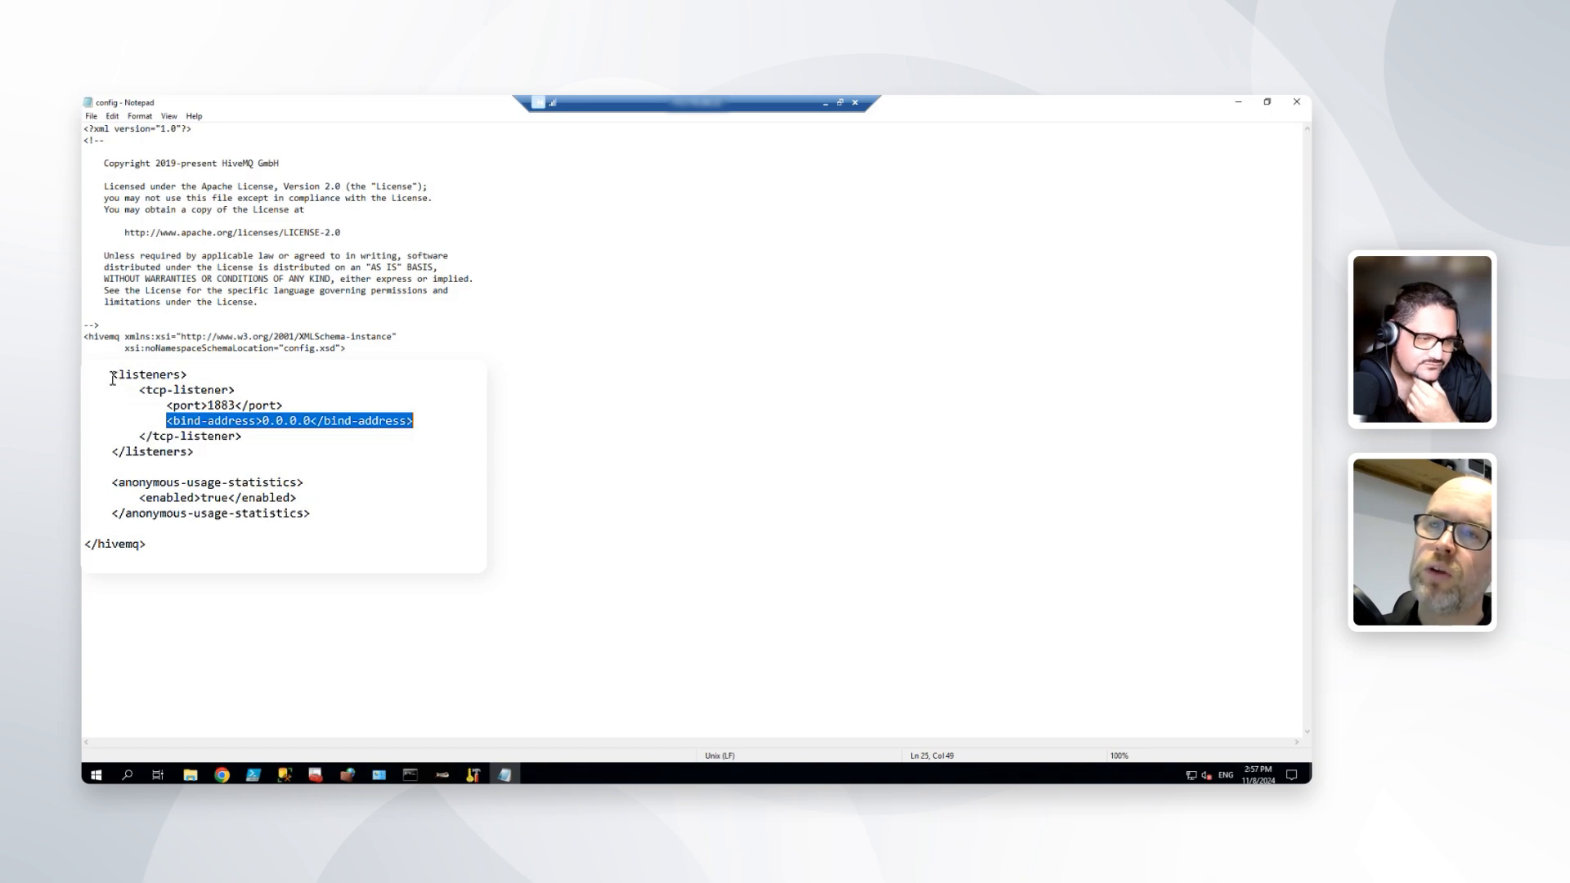
pyautogui.click(113, 378)
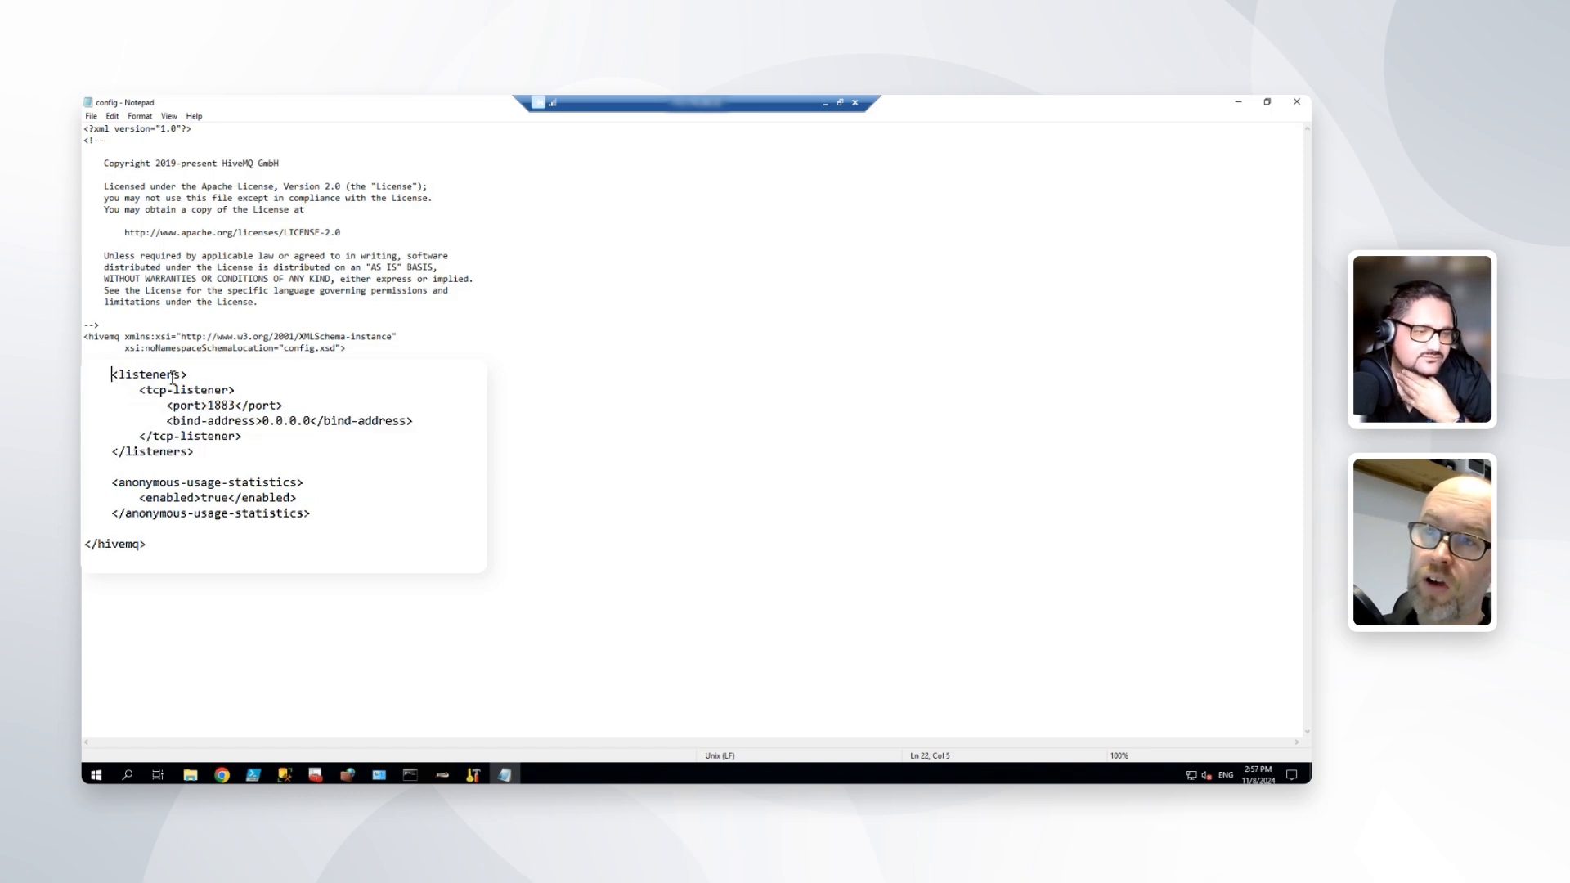
pyautogui.moveTo(189, 375); pyautogui.dragTo(112, 376)
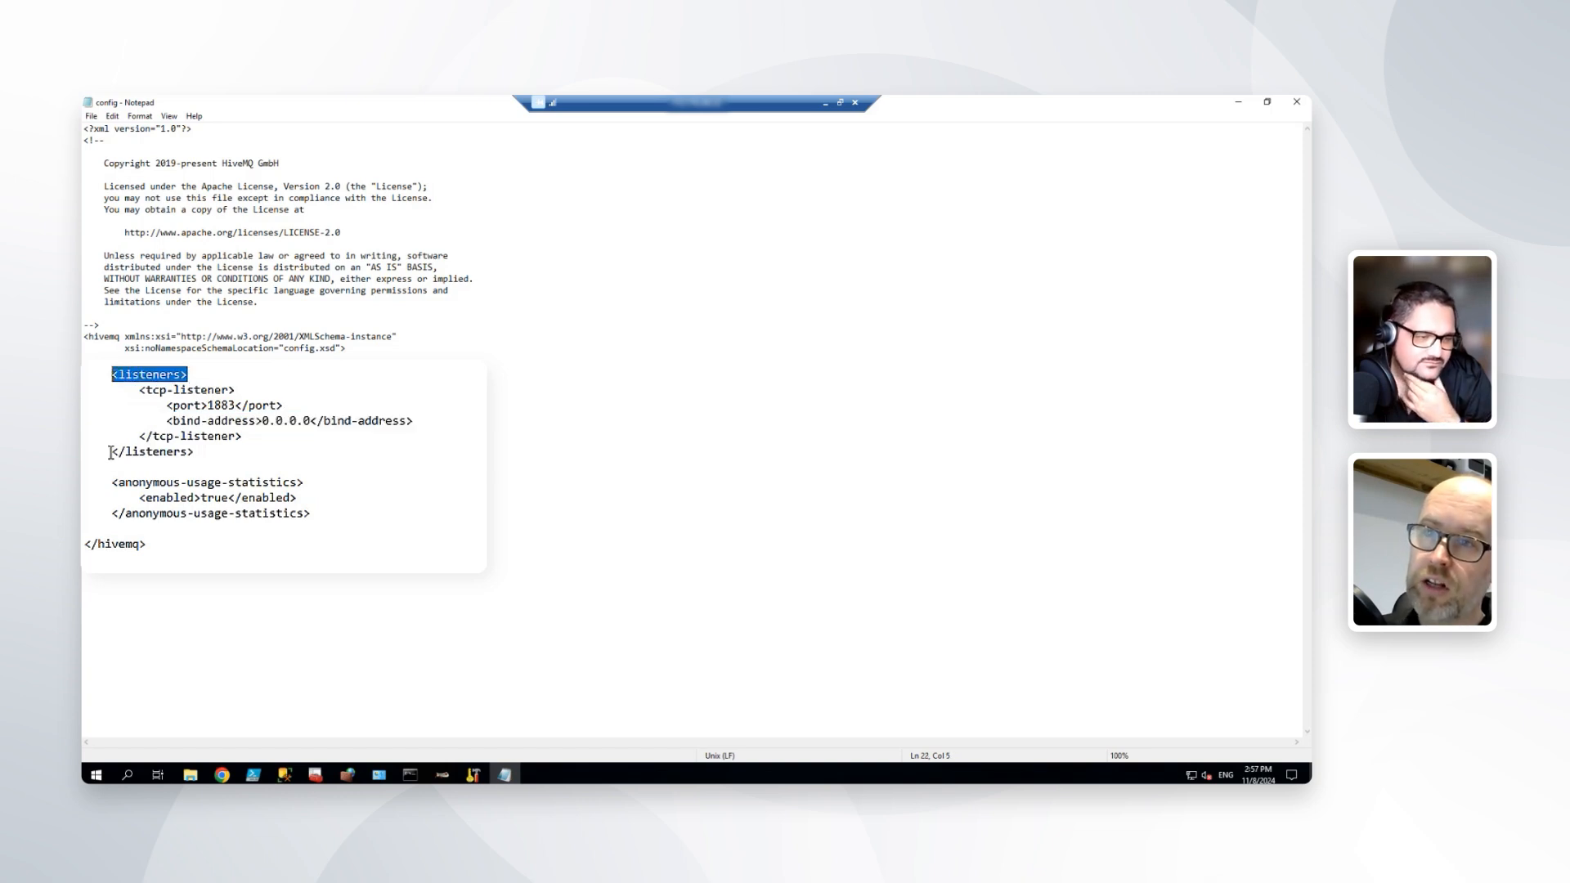
pyautogui.moveTo(111, 452); pyautogui.dragTo(198, 455)
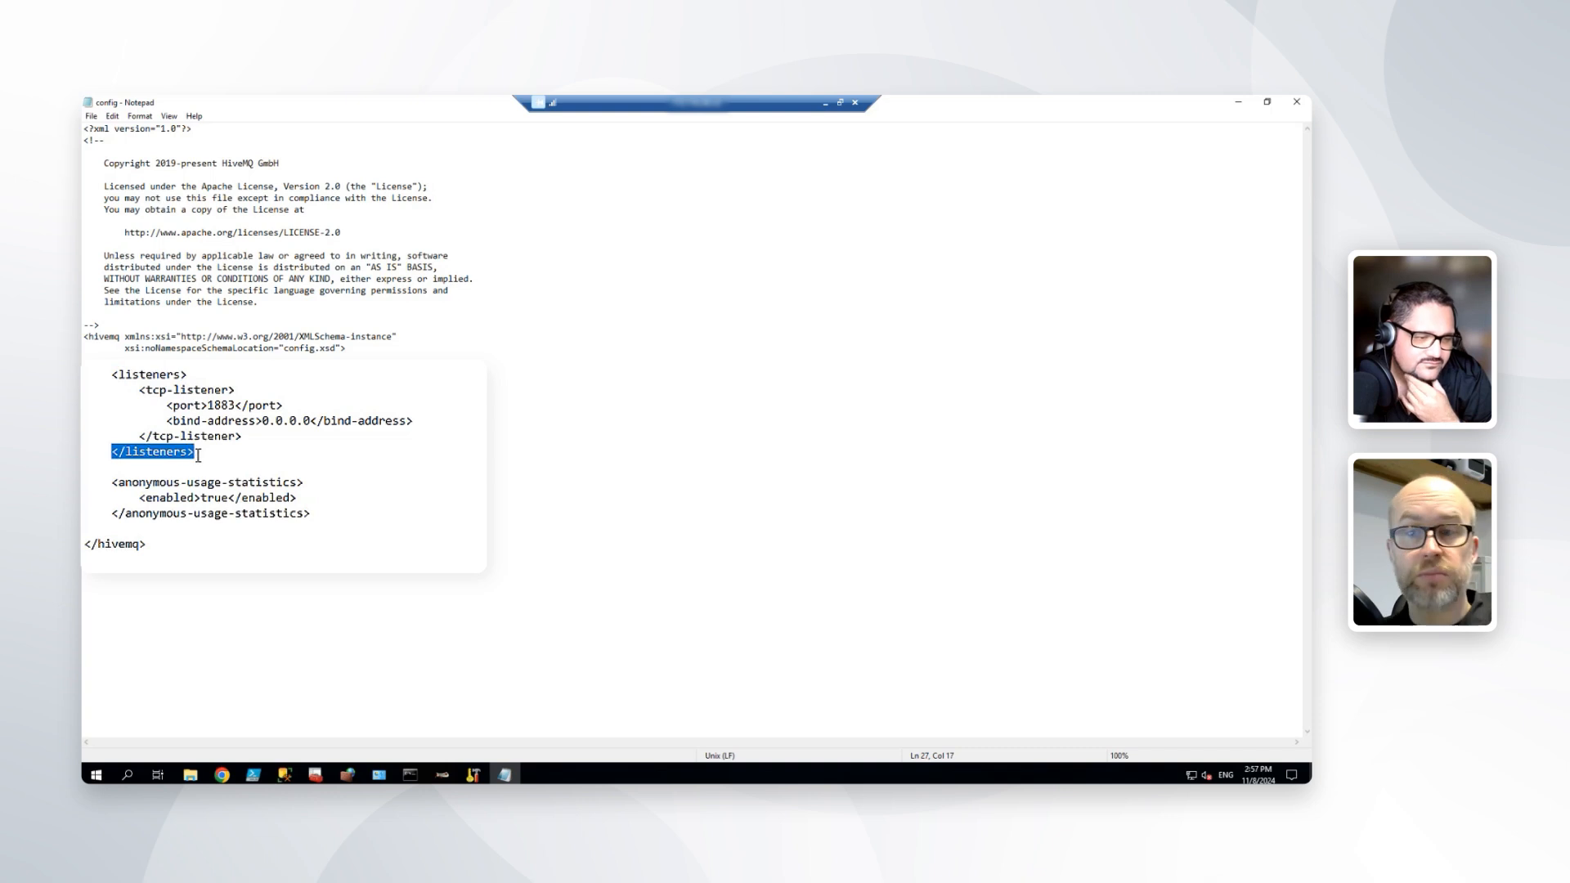
pyautogui.moveTo(166, 405); pyautogui.dragTo(238, 407)
pyautogui.click(212, 404)
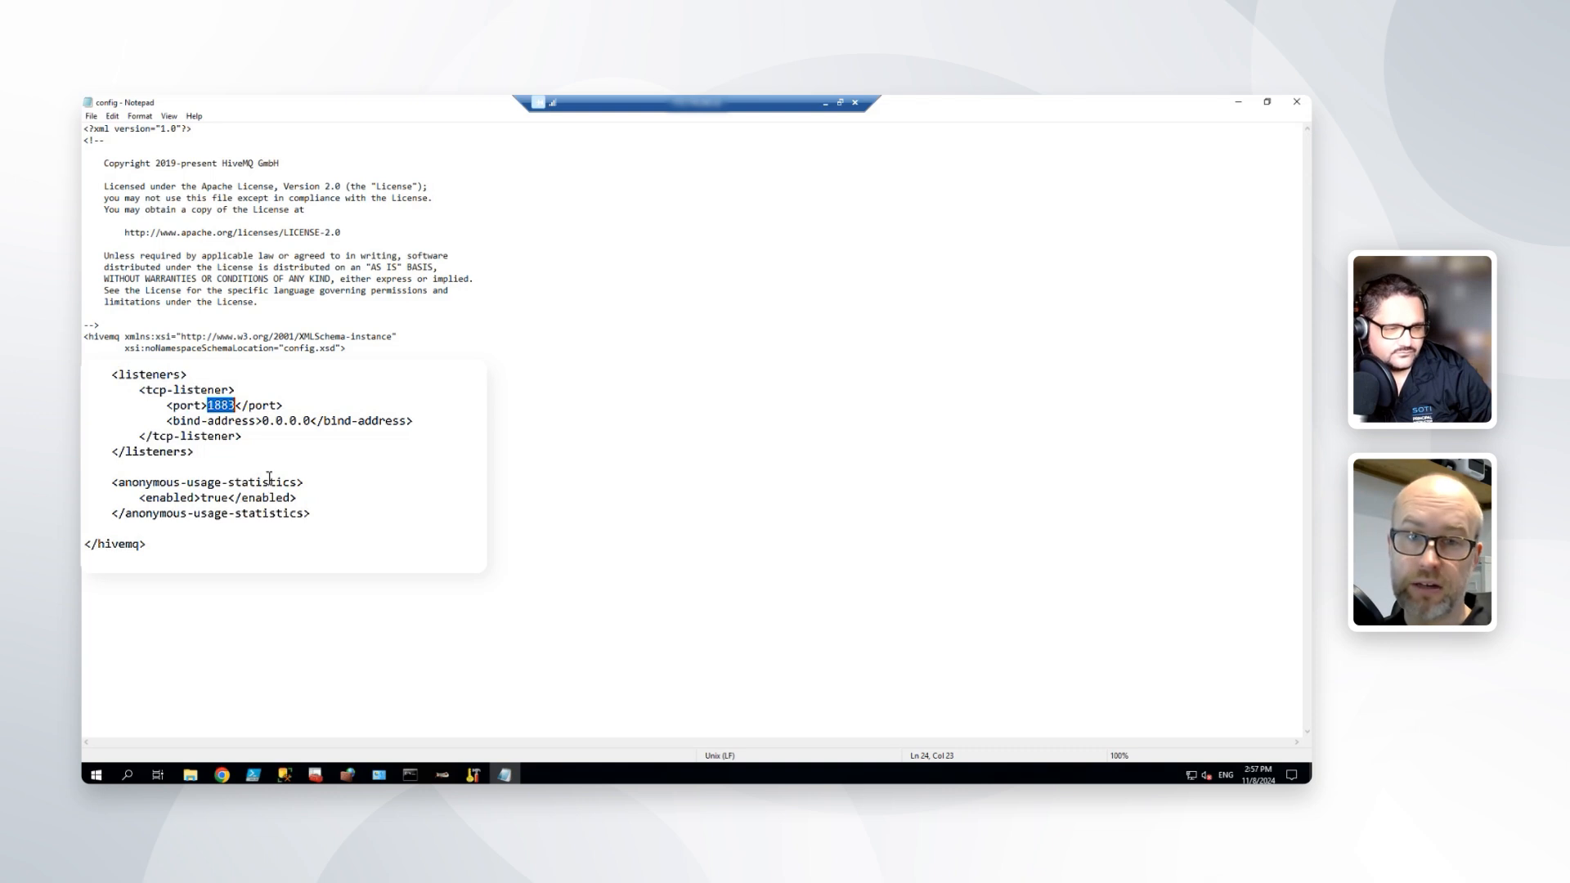
# - Paste the copied tls-tcp-listener block on a new line directly below the closing tcp-listener tag
pyautogui.click(517, 549)
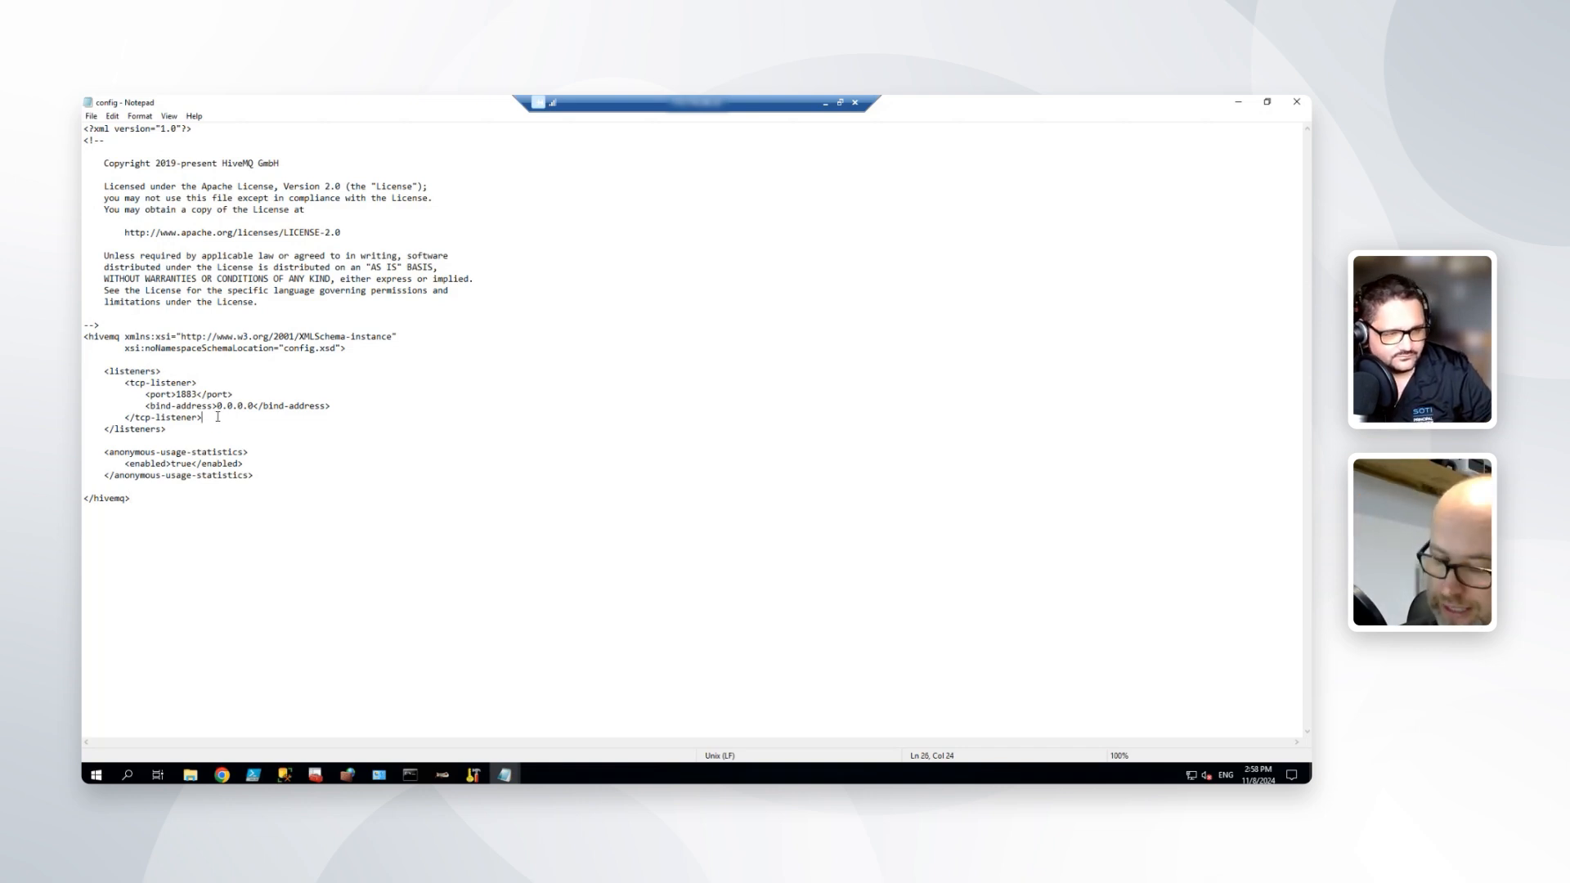
pyautogui.press('Return')
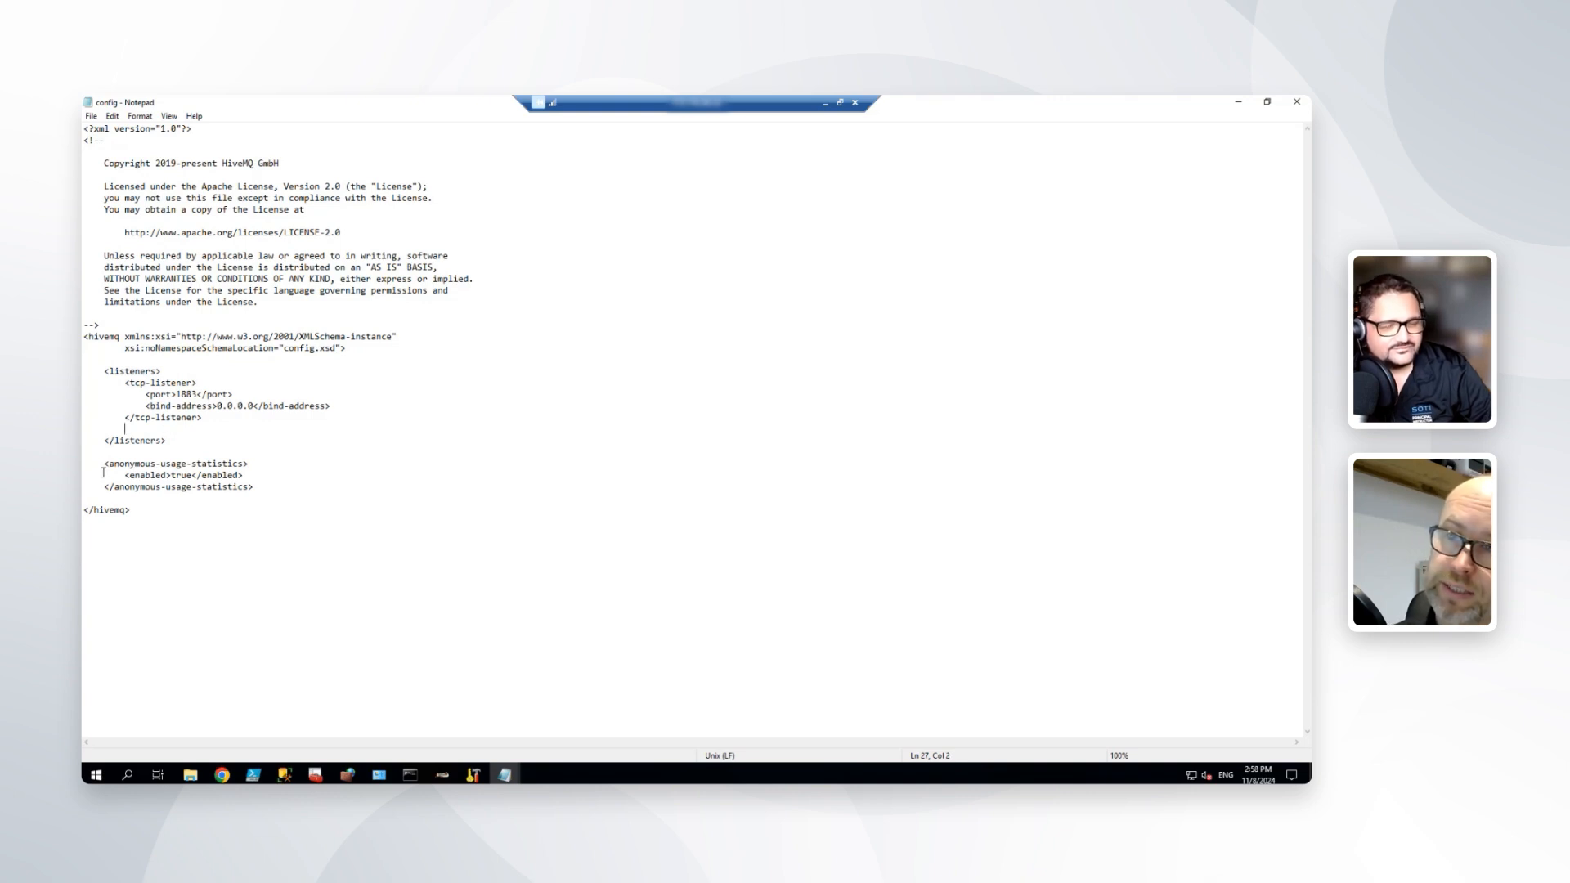
pyautogui.hotkey('ctrl', 'v')
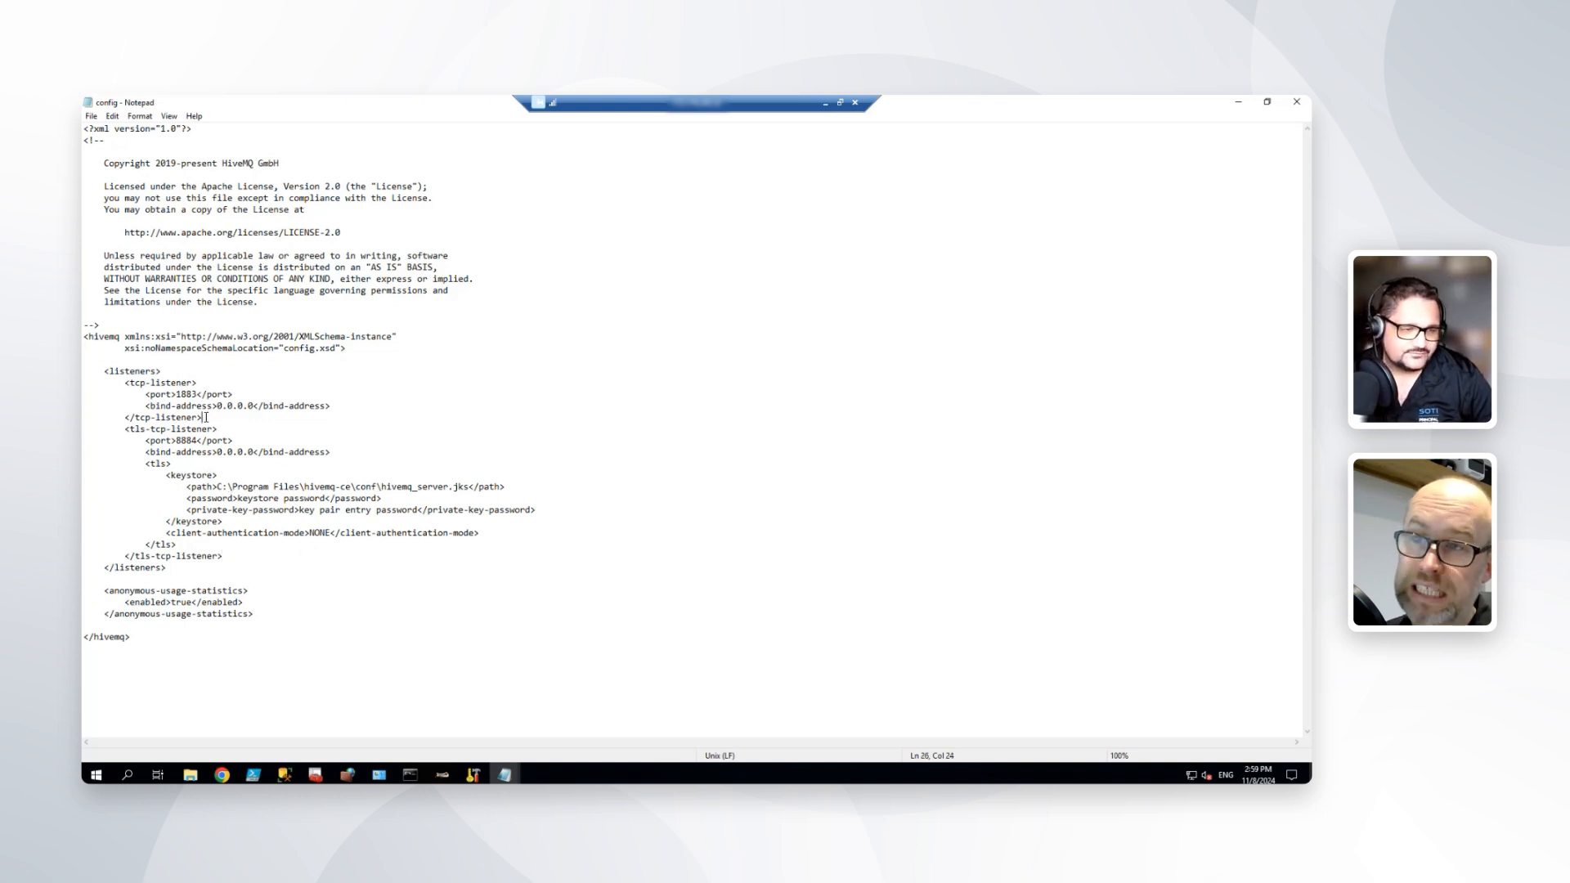
pyautogui.moveTo(203, 419); pyautogui.dragTo(125, 383)
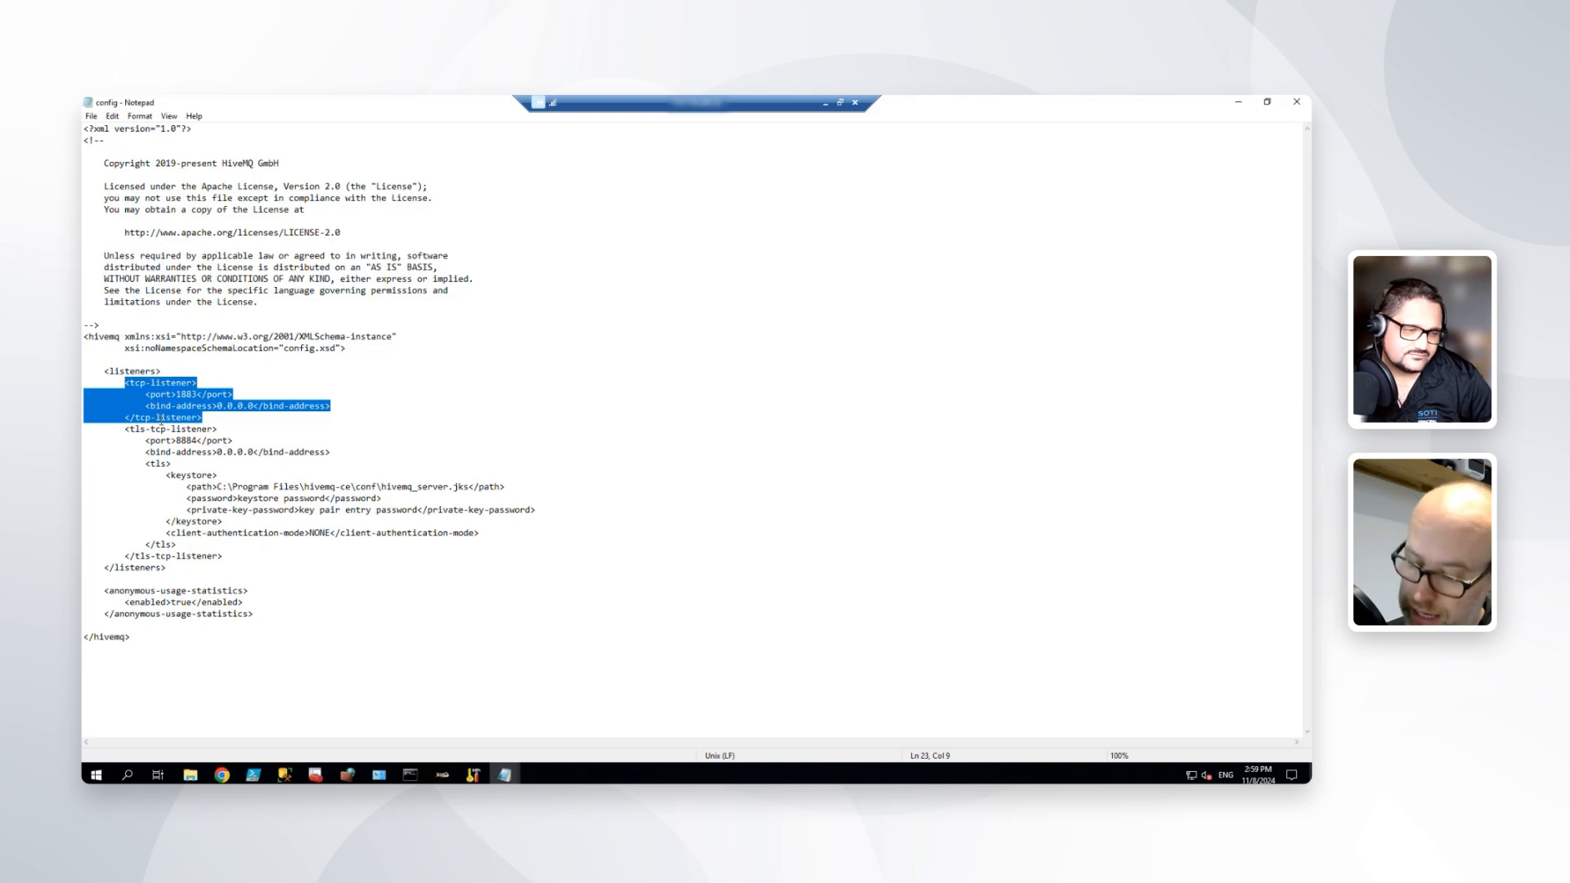
pyautogui.press('Delete')
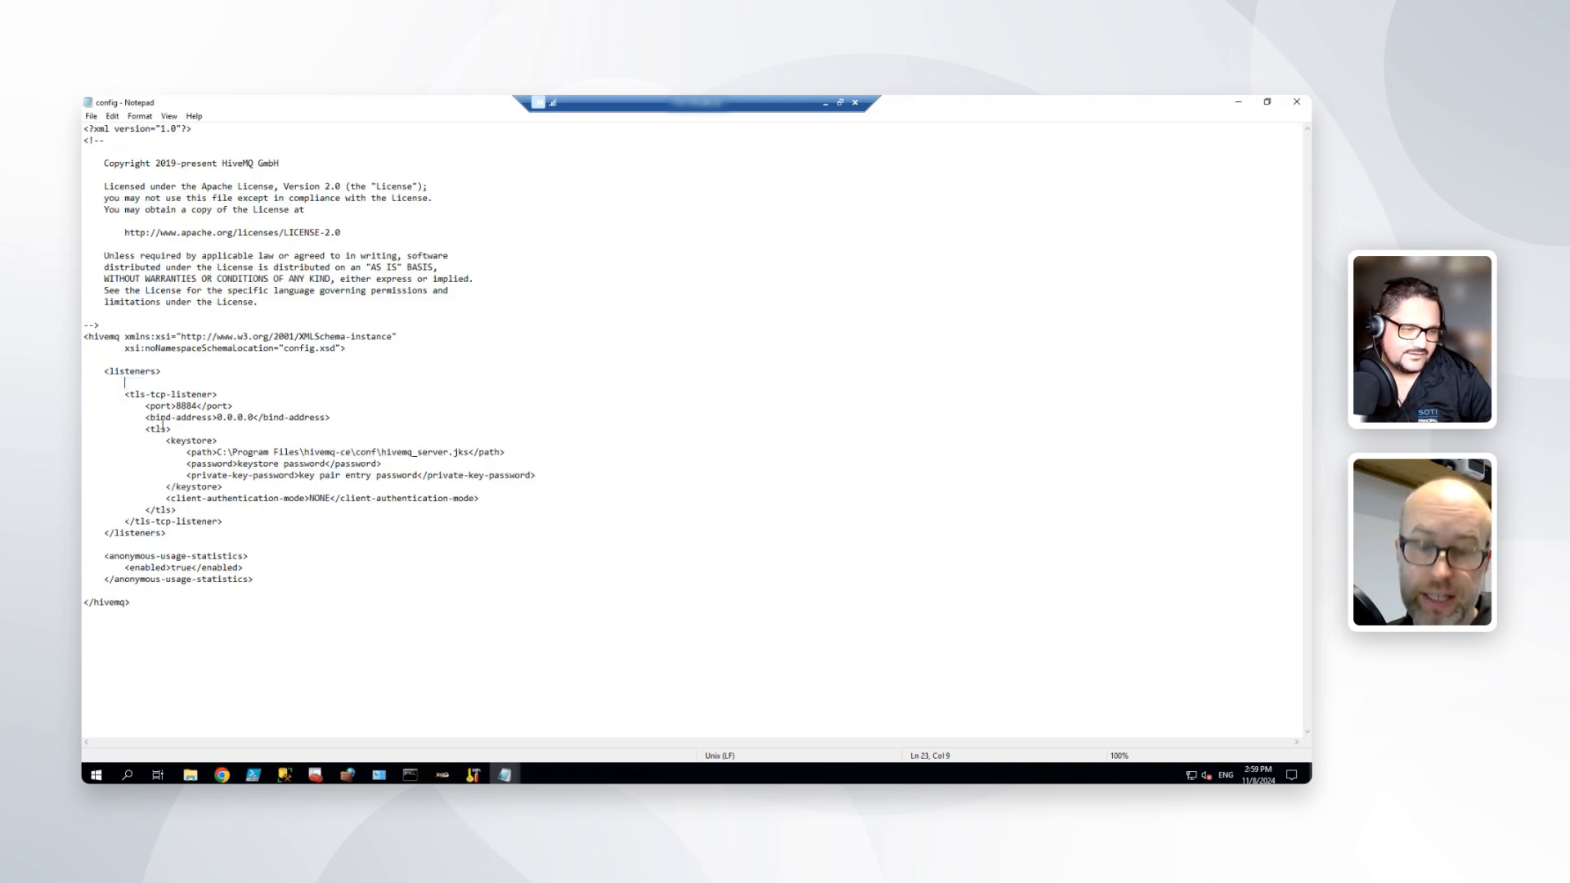
pyautogui.hotkey('ctrl', 'z')
pyautogui.click(198, 440)
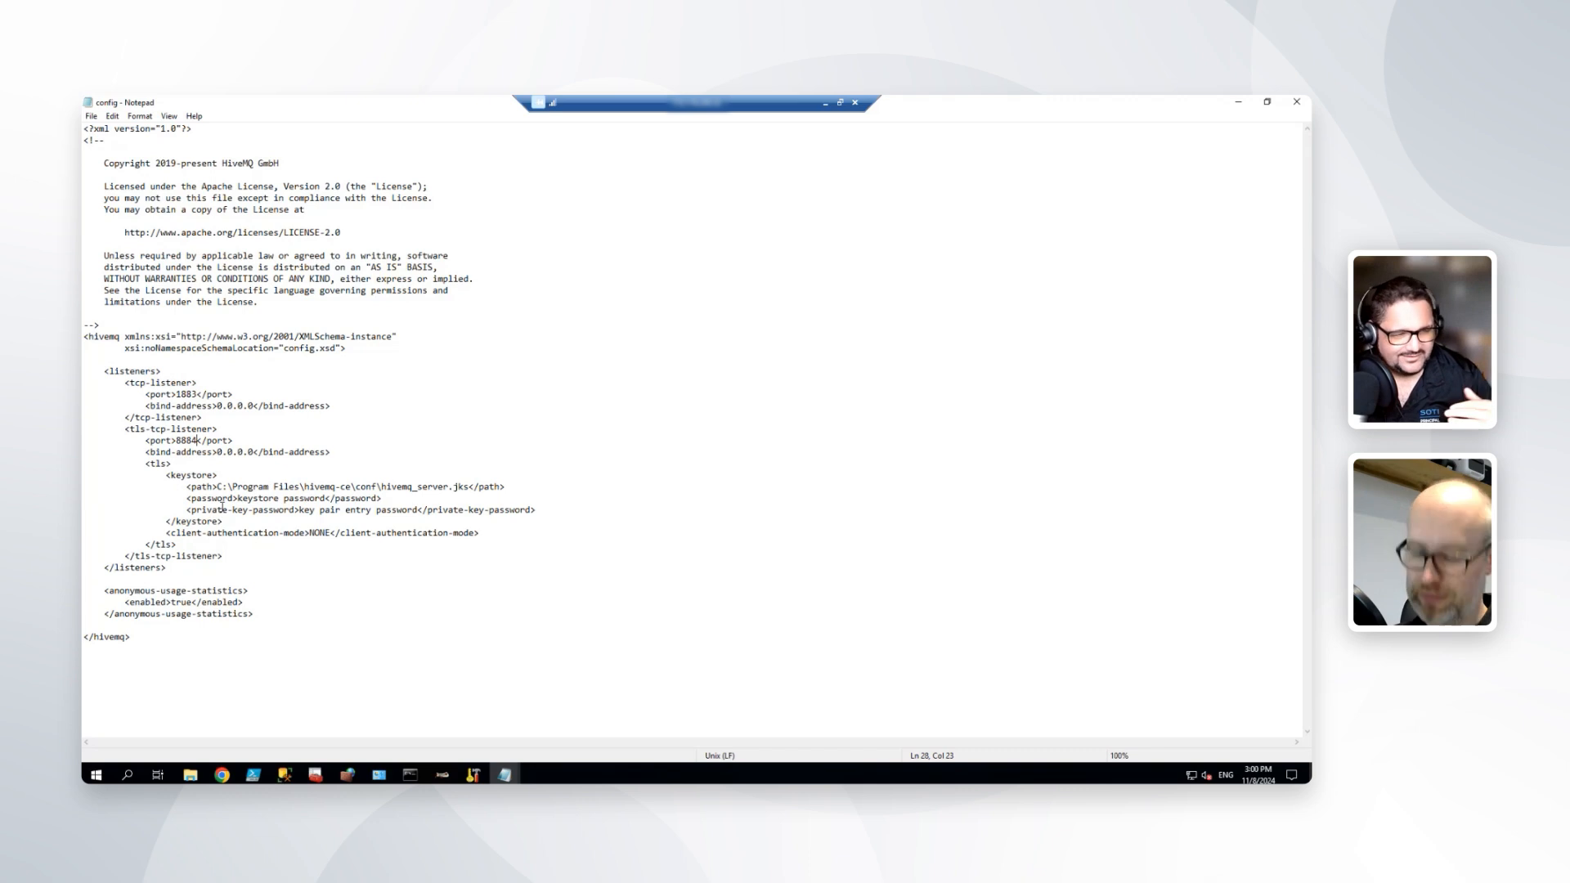
# - Insert blank lines below the opening listeners tag, between the two listener blocks, and after the closing tls-tcp-listener tag
pyautogui.click(173, 368)
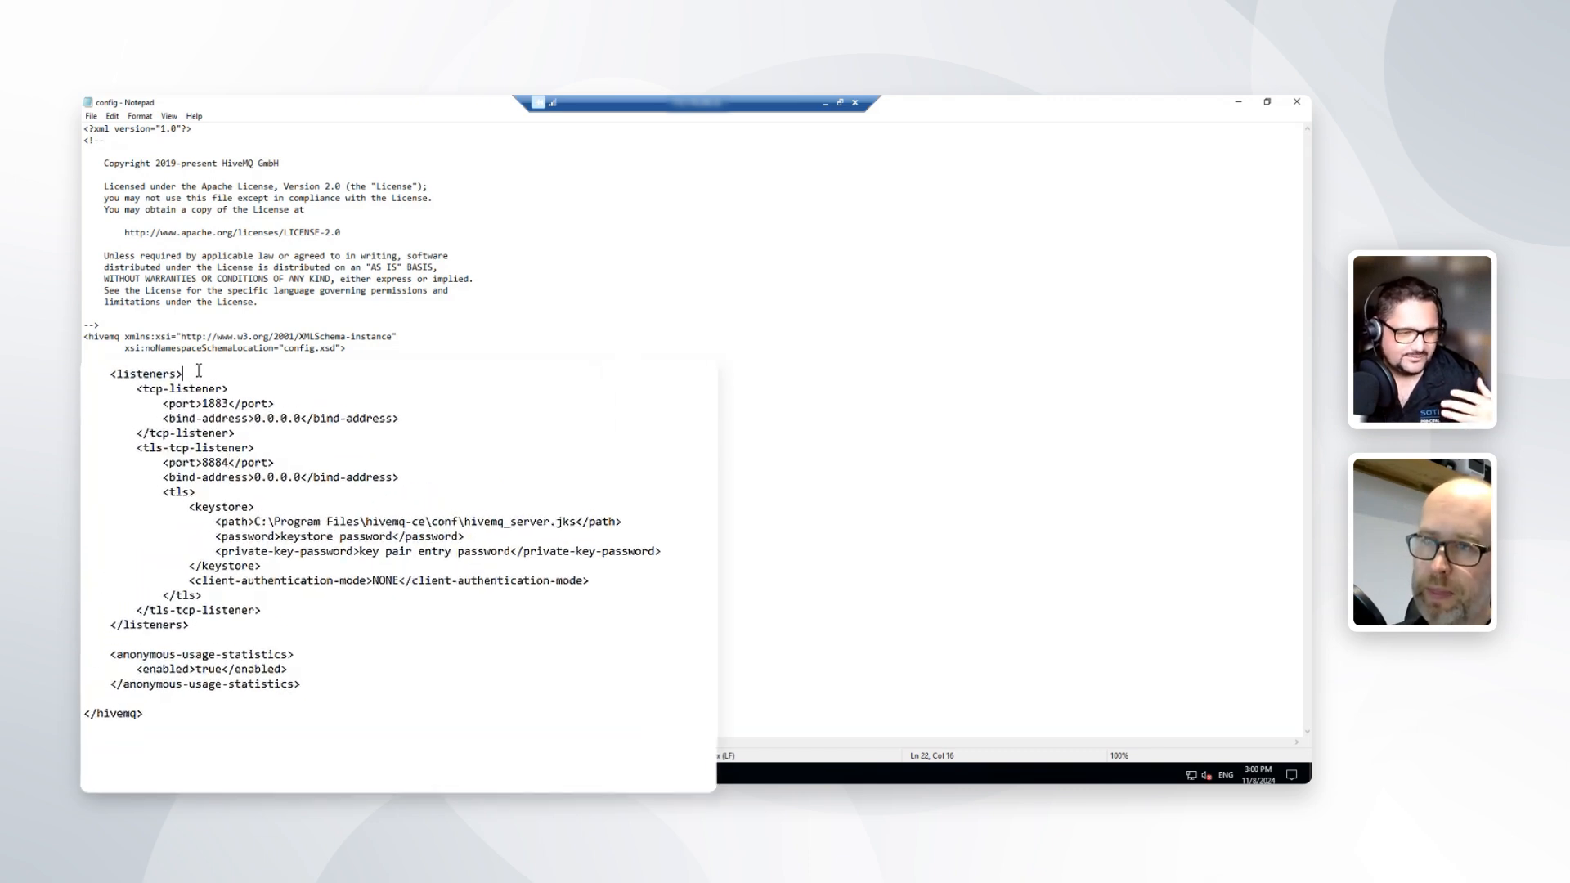
pyautogui.press('Return')
pyautogui.click(252, 450)
pyautogui.press('Return')
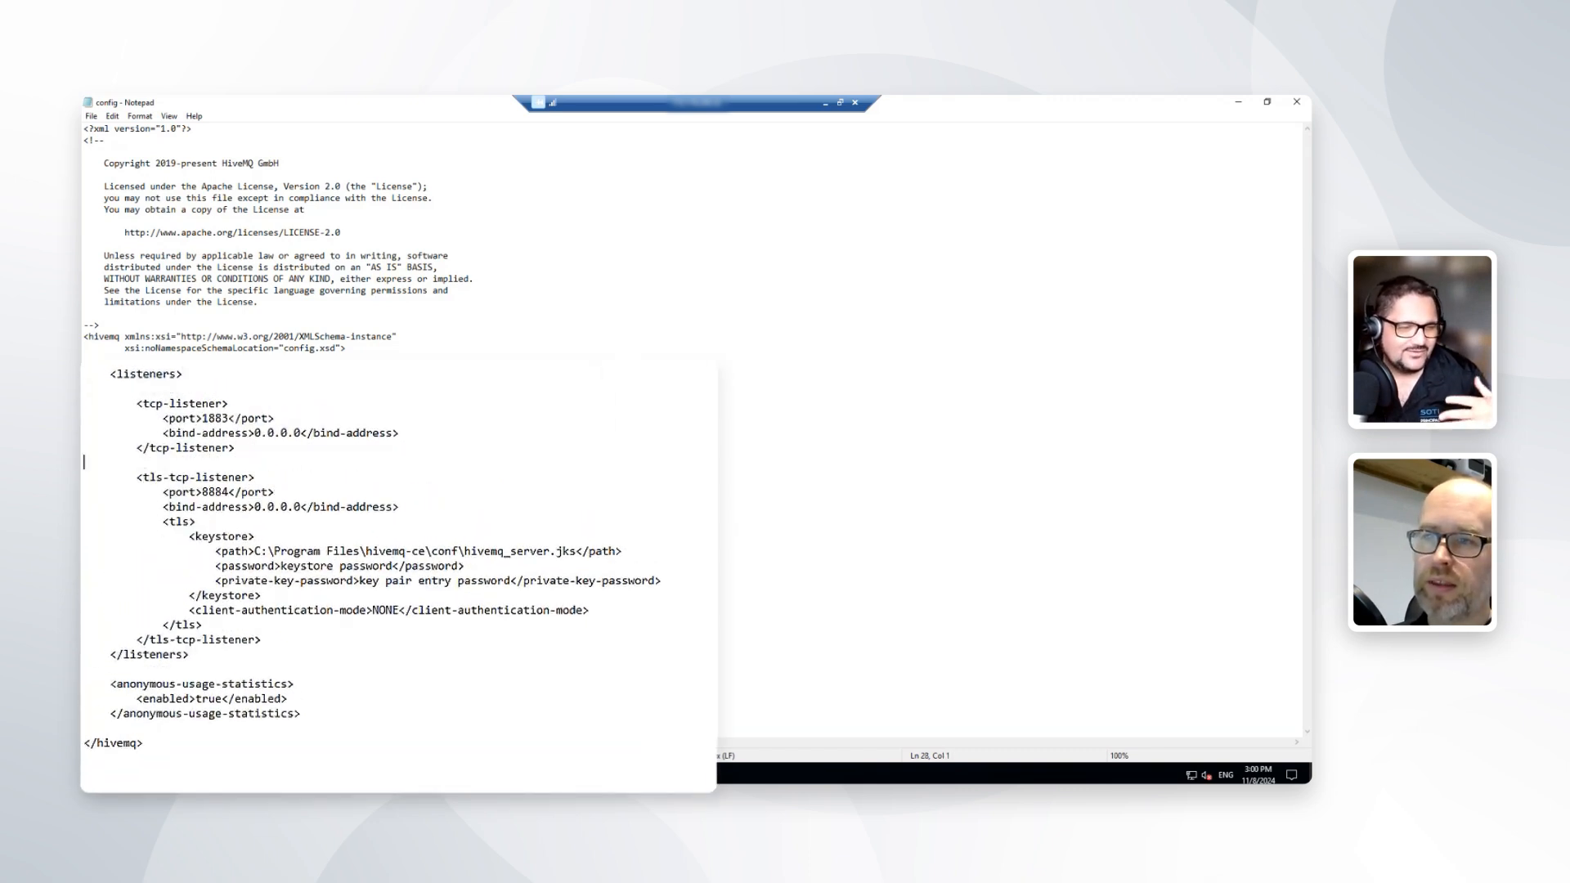
pyautogui.click(277, 641)
pyautogui.press('Return')
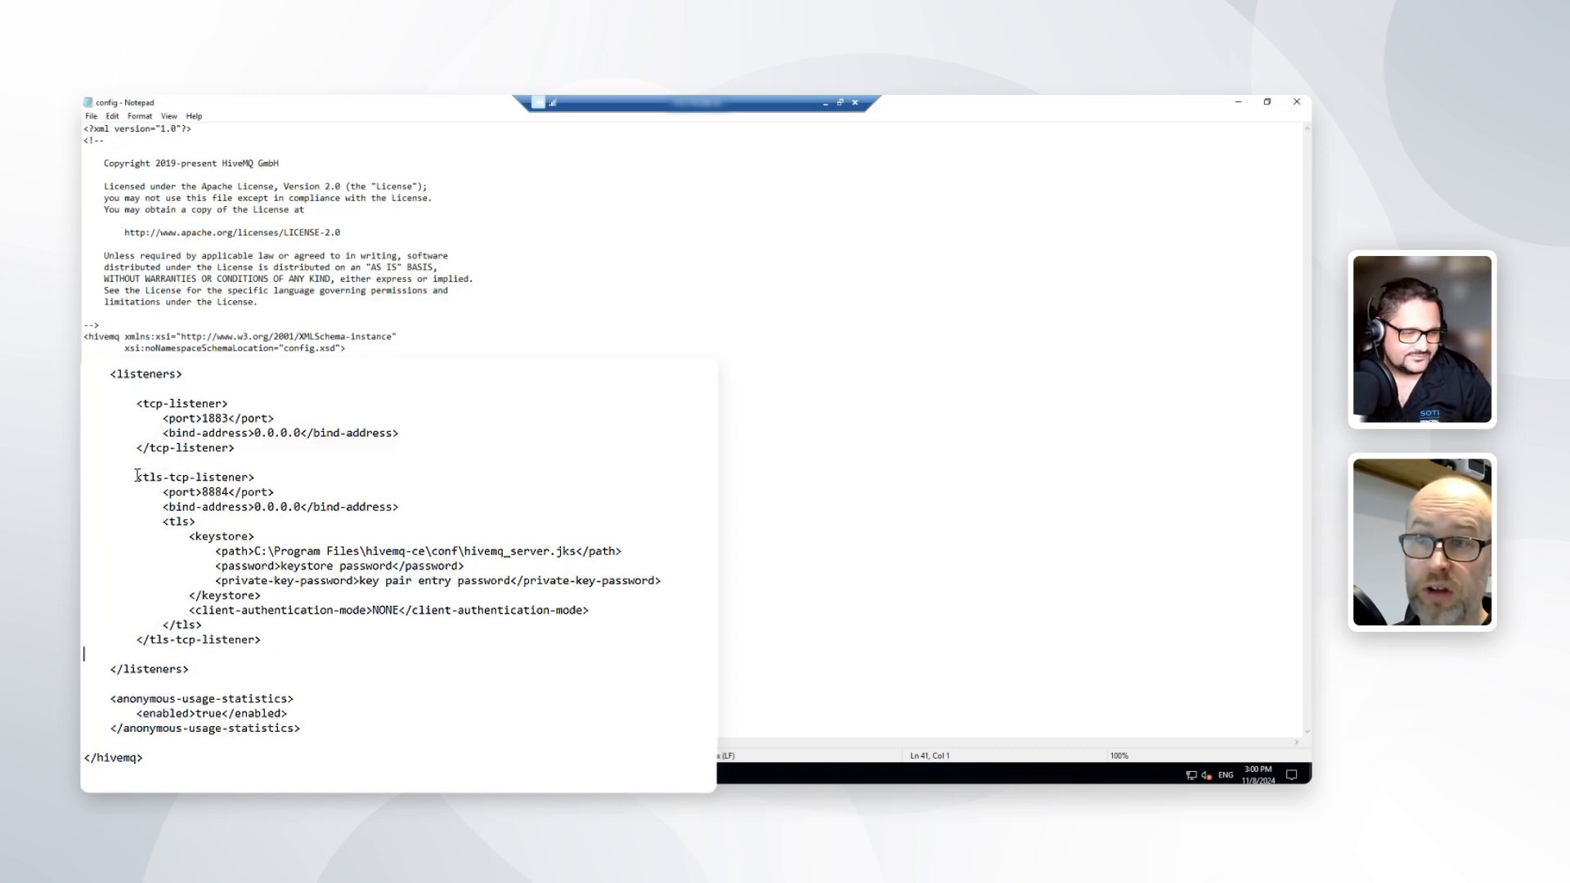
# - Set the port of the tls-tcp-listener block to 8883
pyautogui.moveTo(139, 477); pyautogui.dragTo(277, 641)
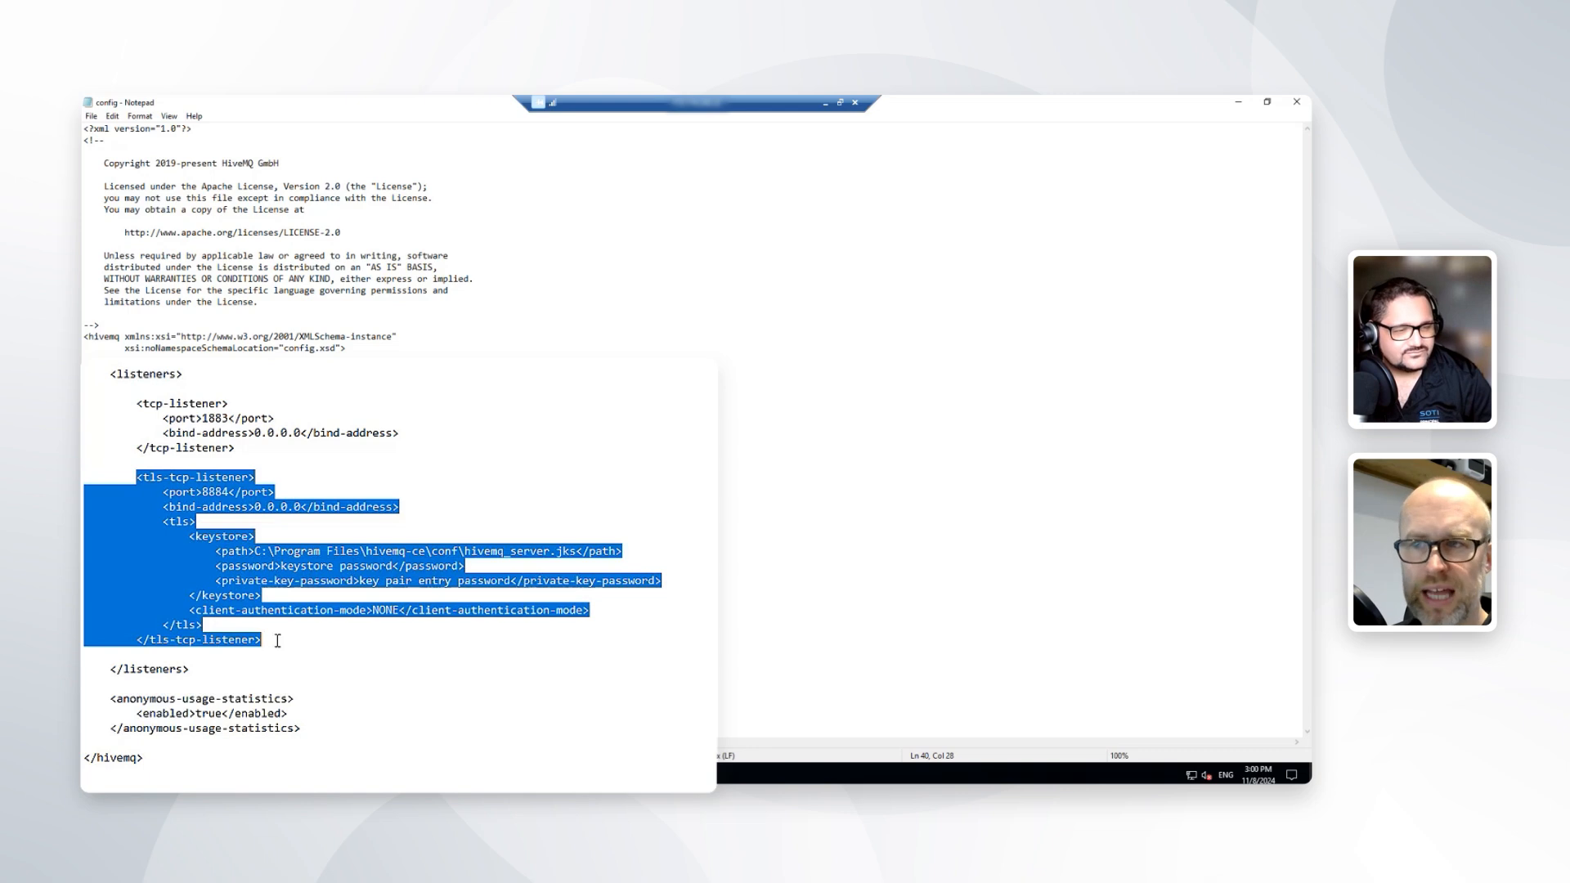
pyautogui.click(277, 641)
pyautogui.click(224, 491)
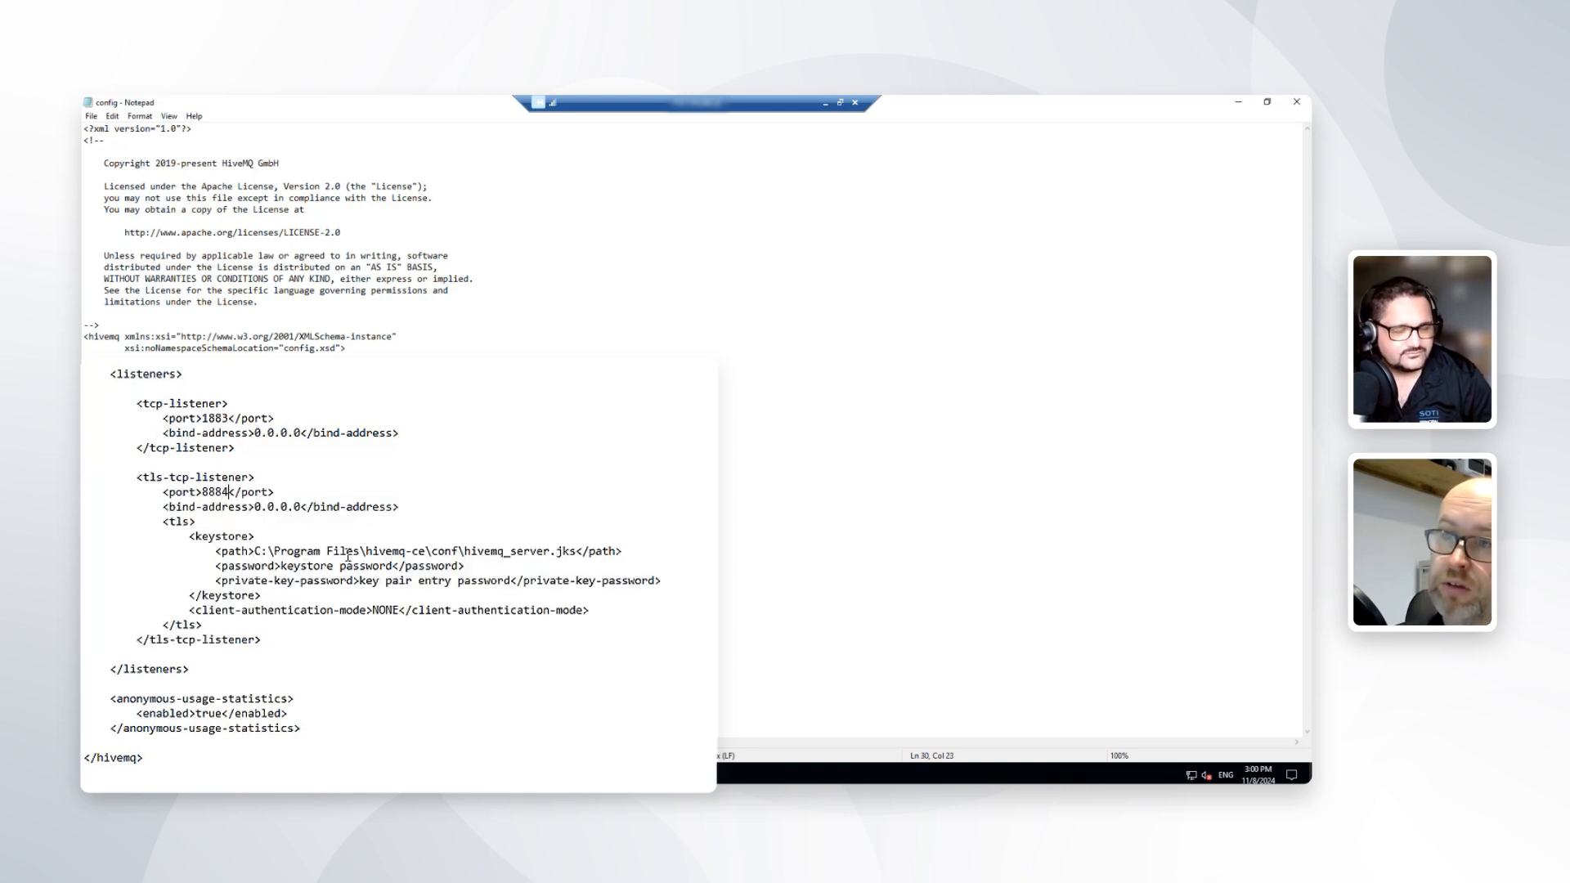
pyautogui.press('BackSpace')
pyautogui.write('3')
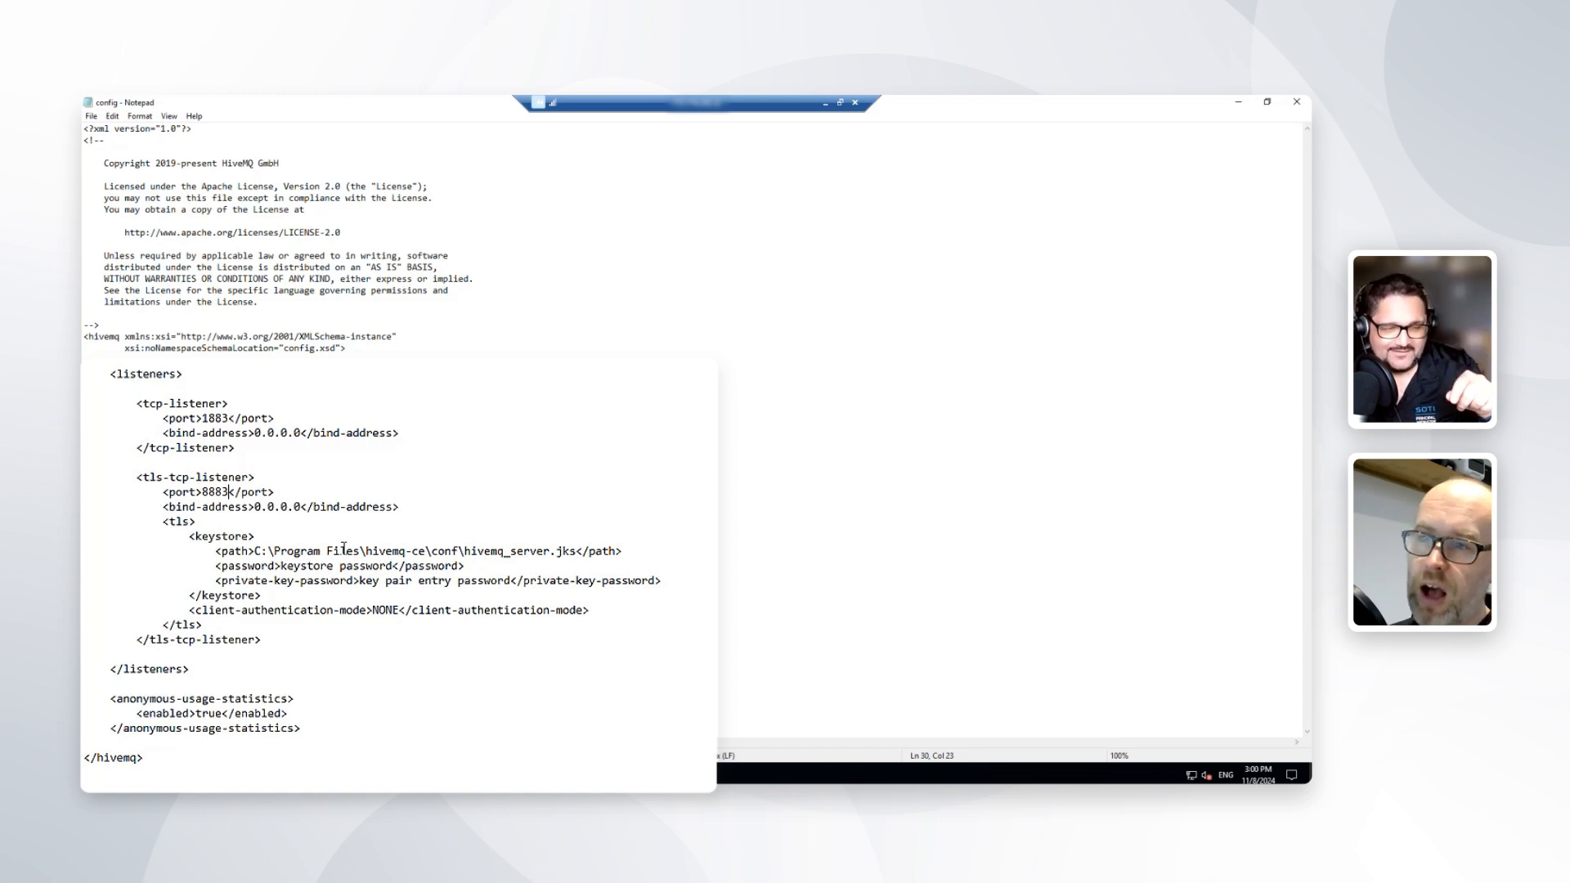
# - Review the keystore block of the TLS listener, focusing on the placeholders for the keystore and private key passwords
pyautogui.click(189, 538)
pyautogui.moveTo(204, 542); pyautogui.dragTo(273, 597)
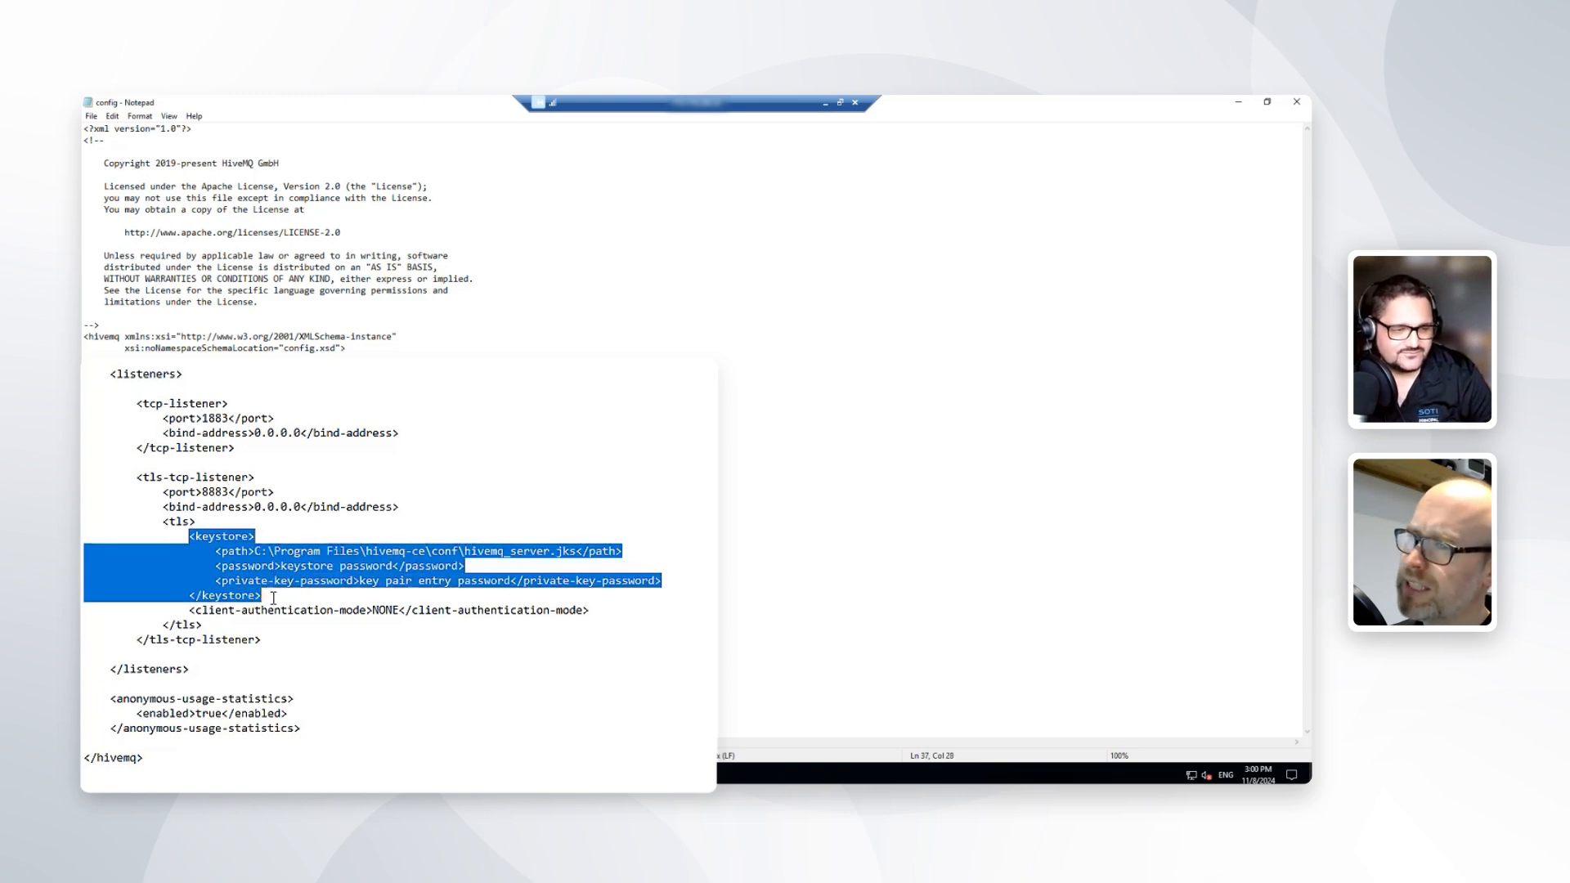
pyautogui.click(273, 599)
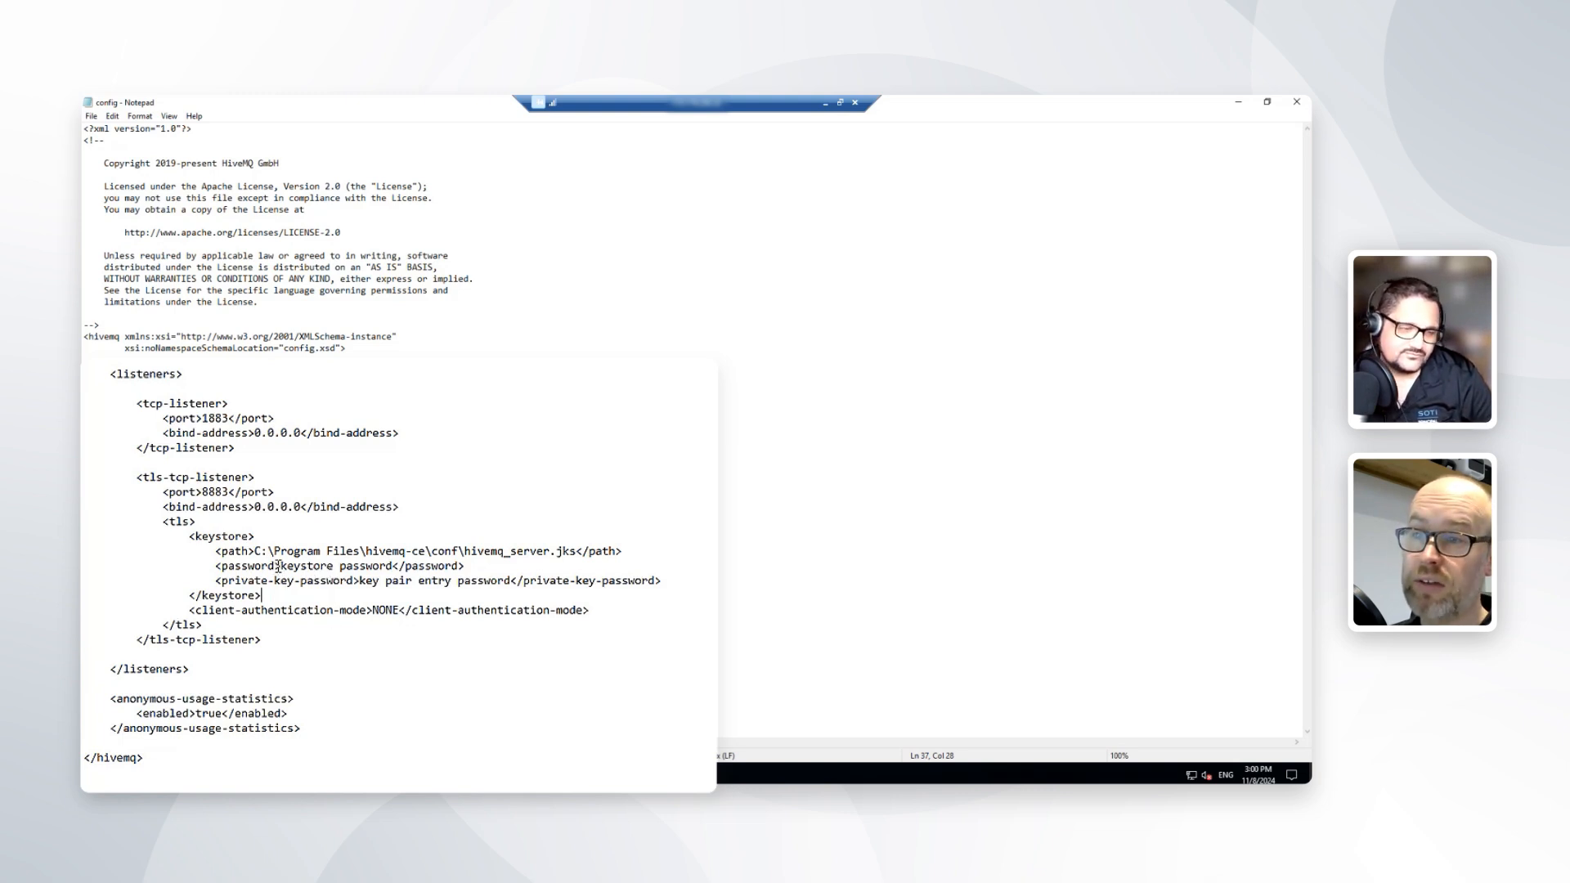
pyautogui.moveTo(282, 565); pyautogui.dragTo(311, 566)
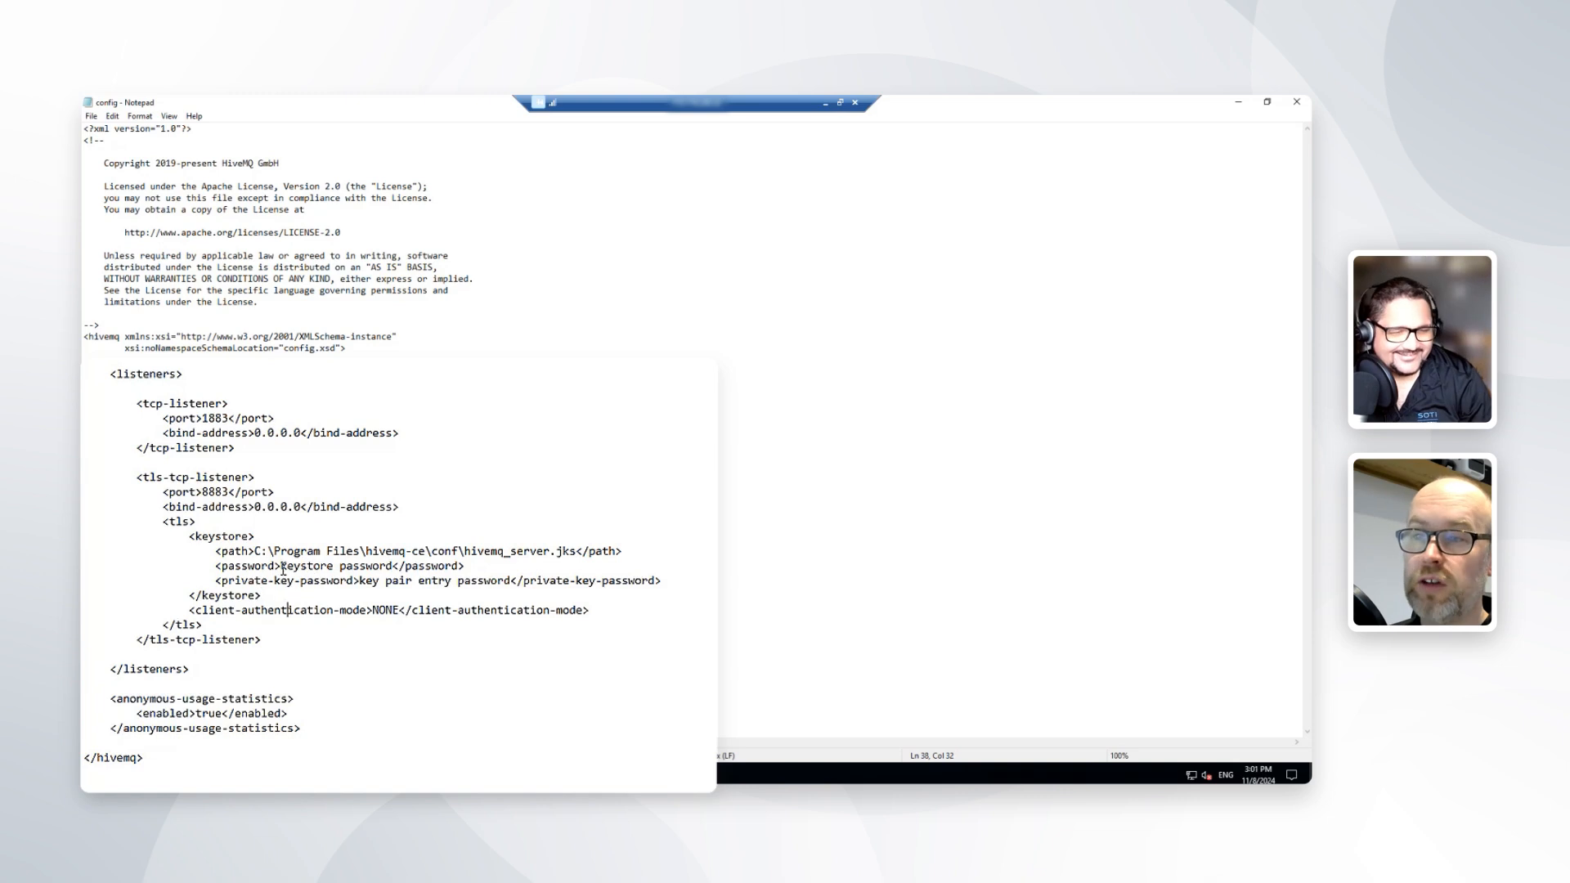
pyautogui.moveTo(282, 566); pyautogui.dragTo(510, 581)
pyautogui.click(428, 596)
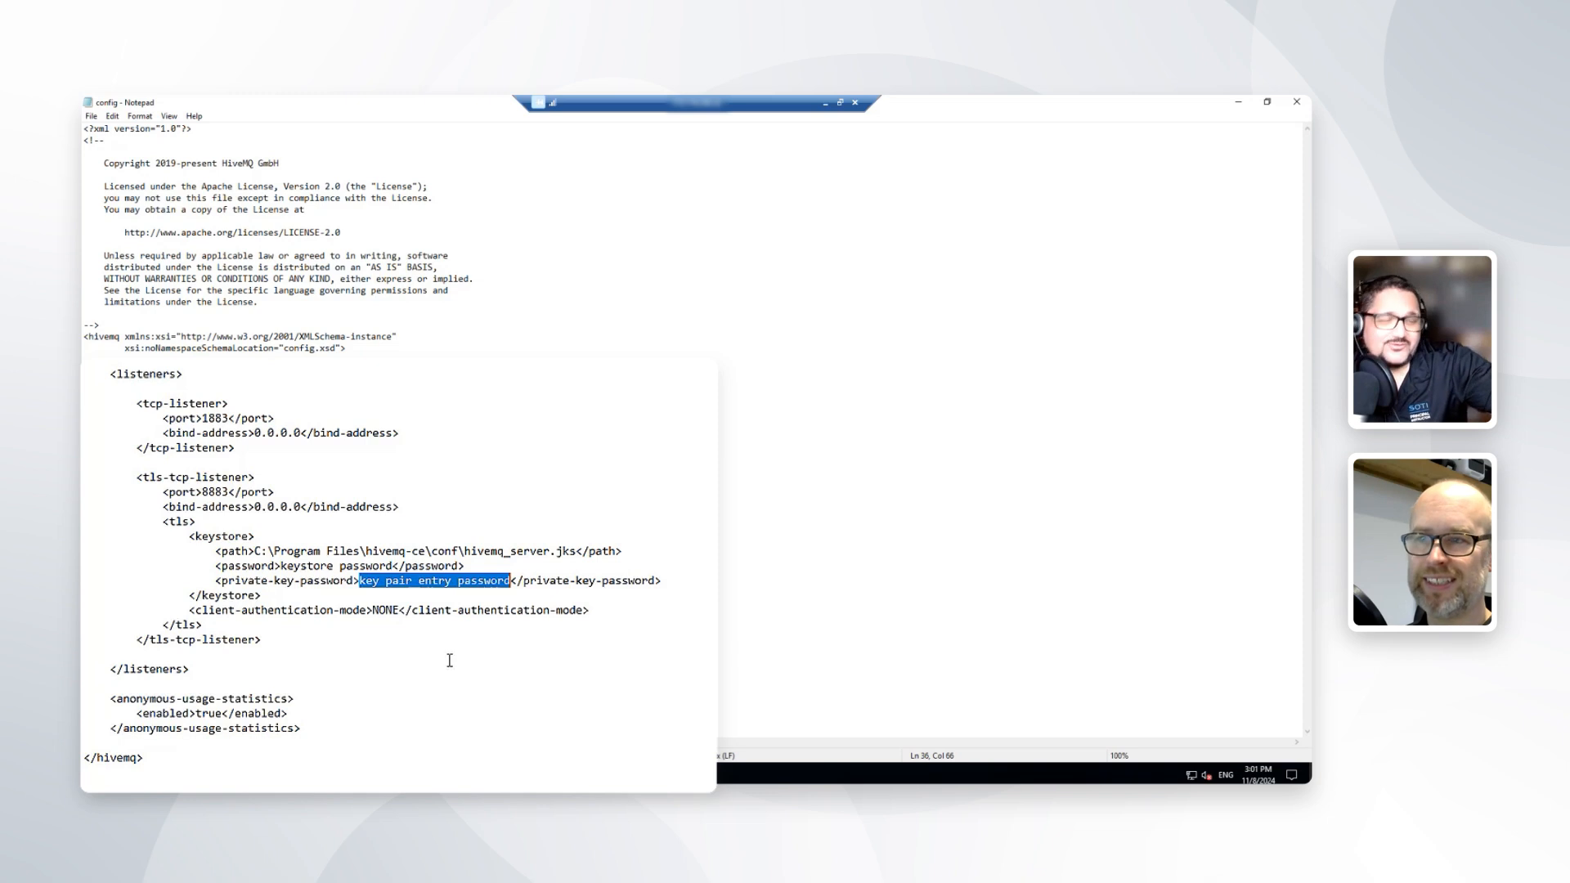
pyautogui.click(369, 595)
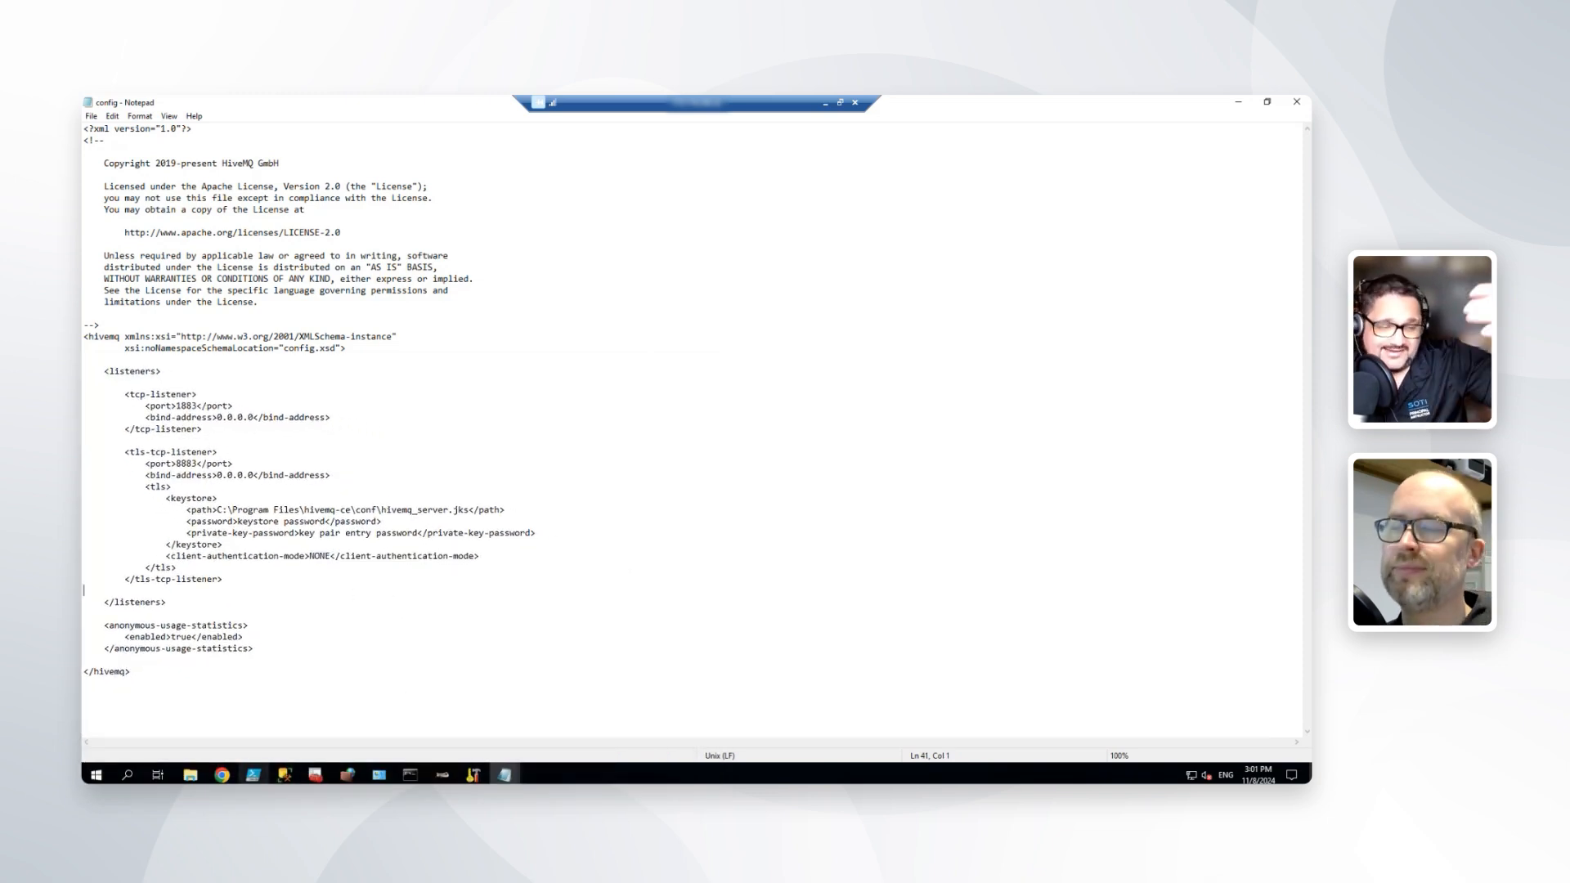
# - Switch to the conf folder in File Explorer, place its window beside the config text, and copy the folder's address
pyautogui.moveTo(254, 782)
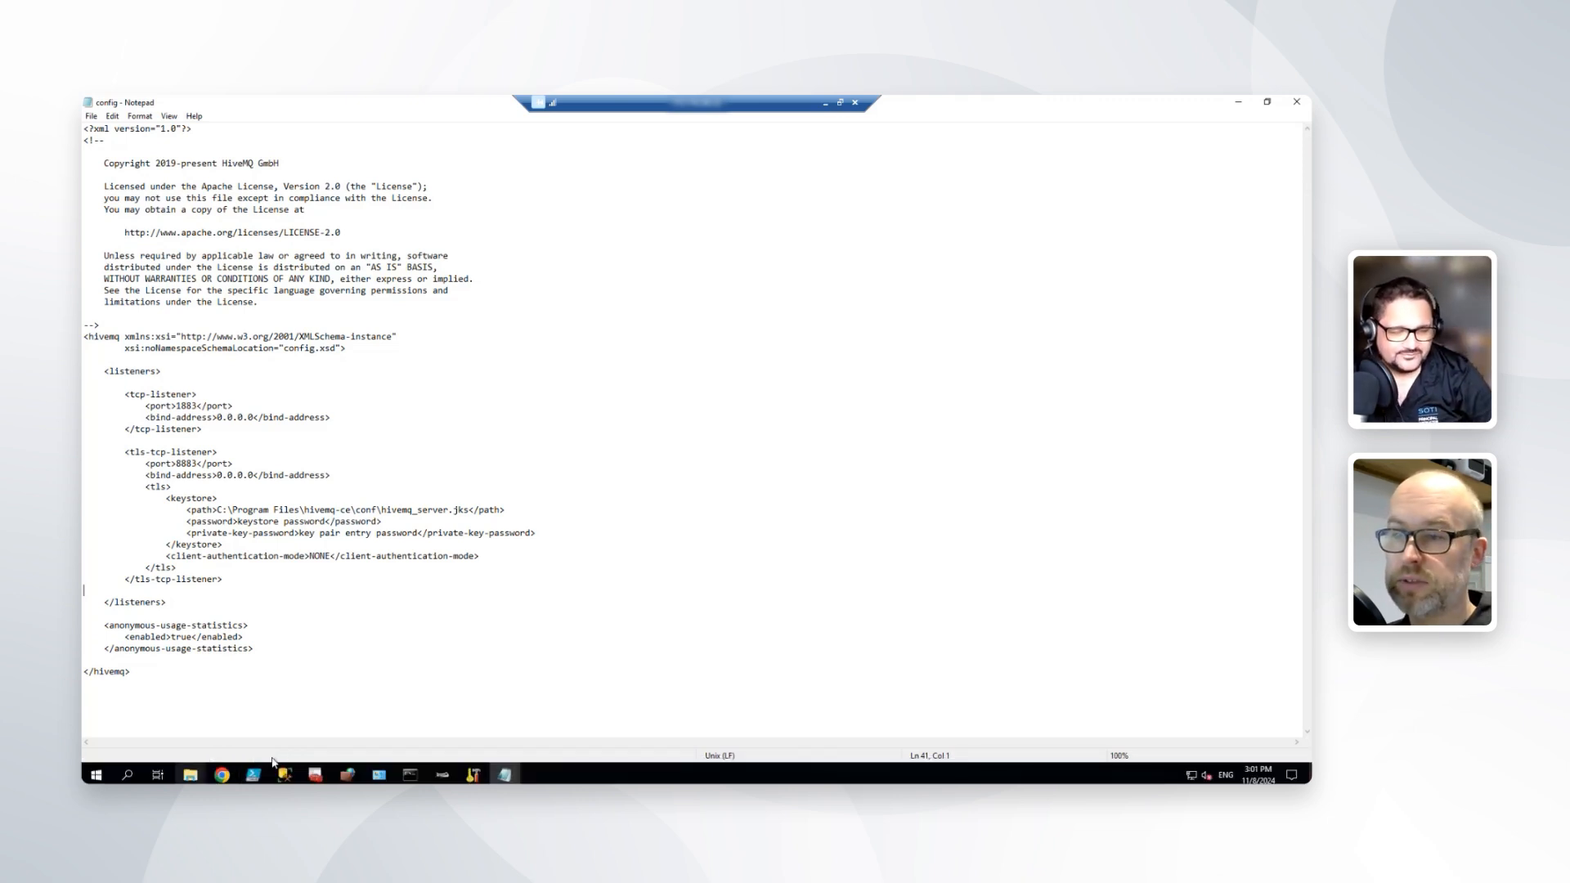
pyautogui.click(193, 778)
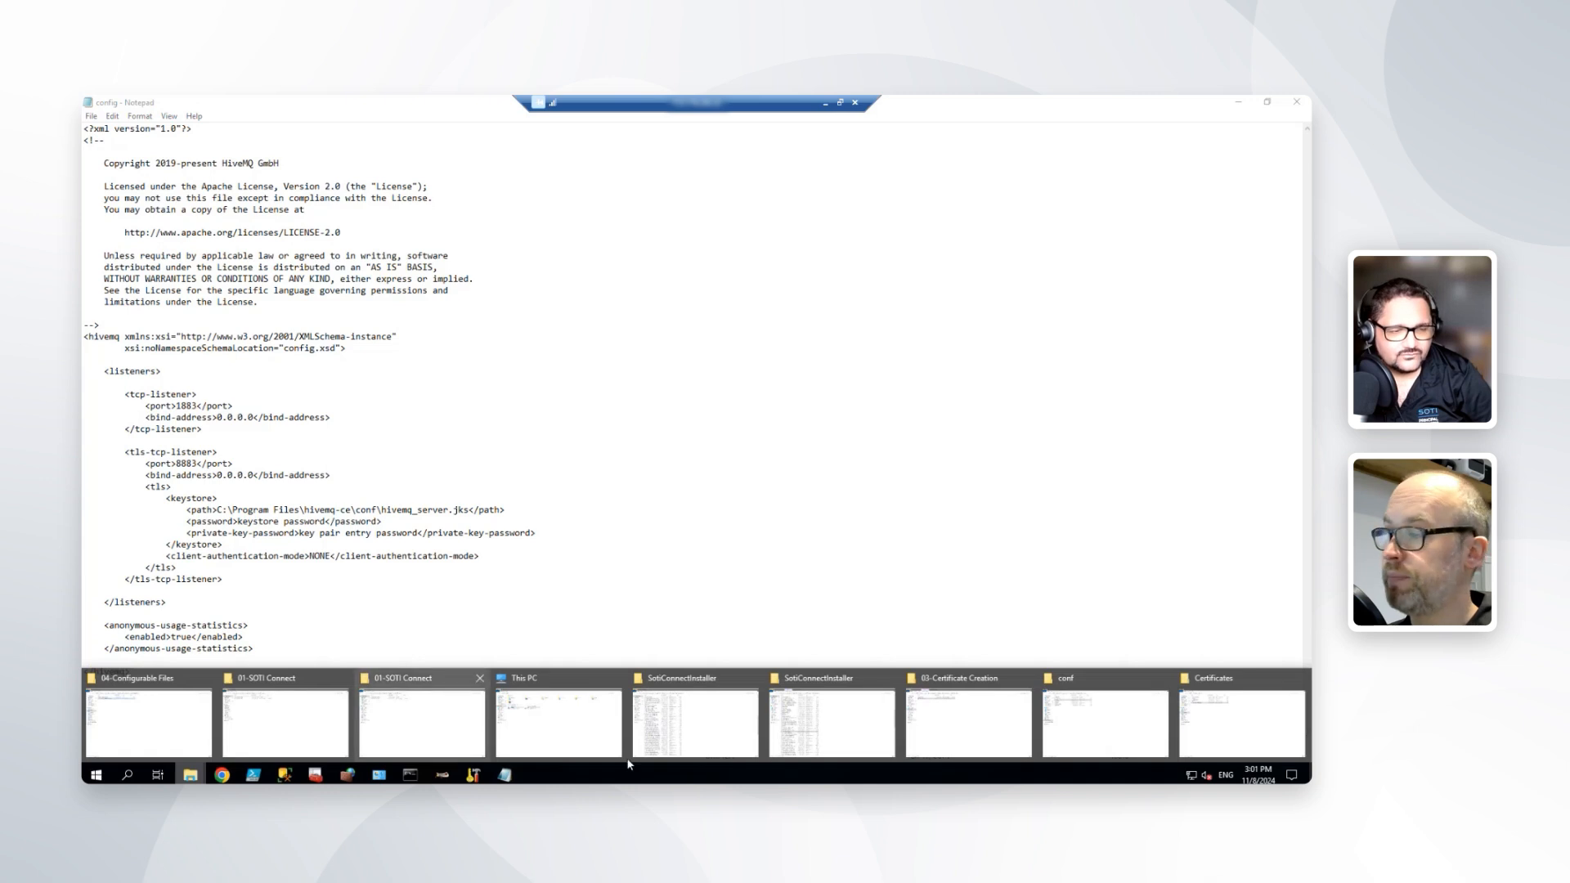
pyautogui.click(1126, 730)
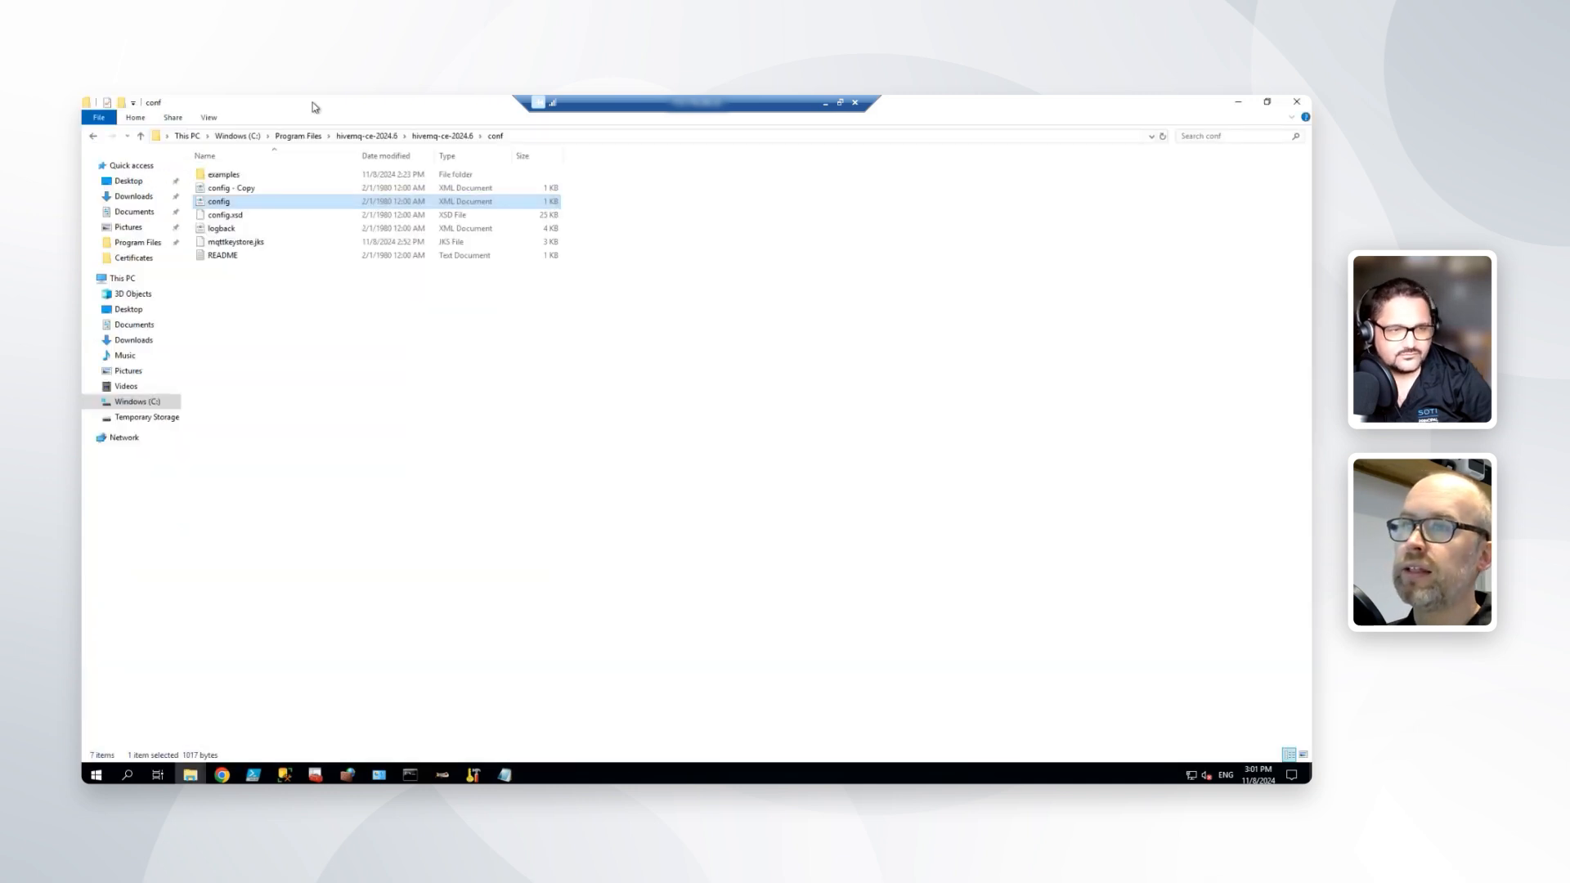
pyautogui.moveTo(518, 184); pyautogui.dragTo(737, 226)
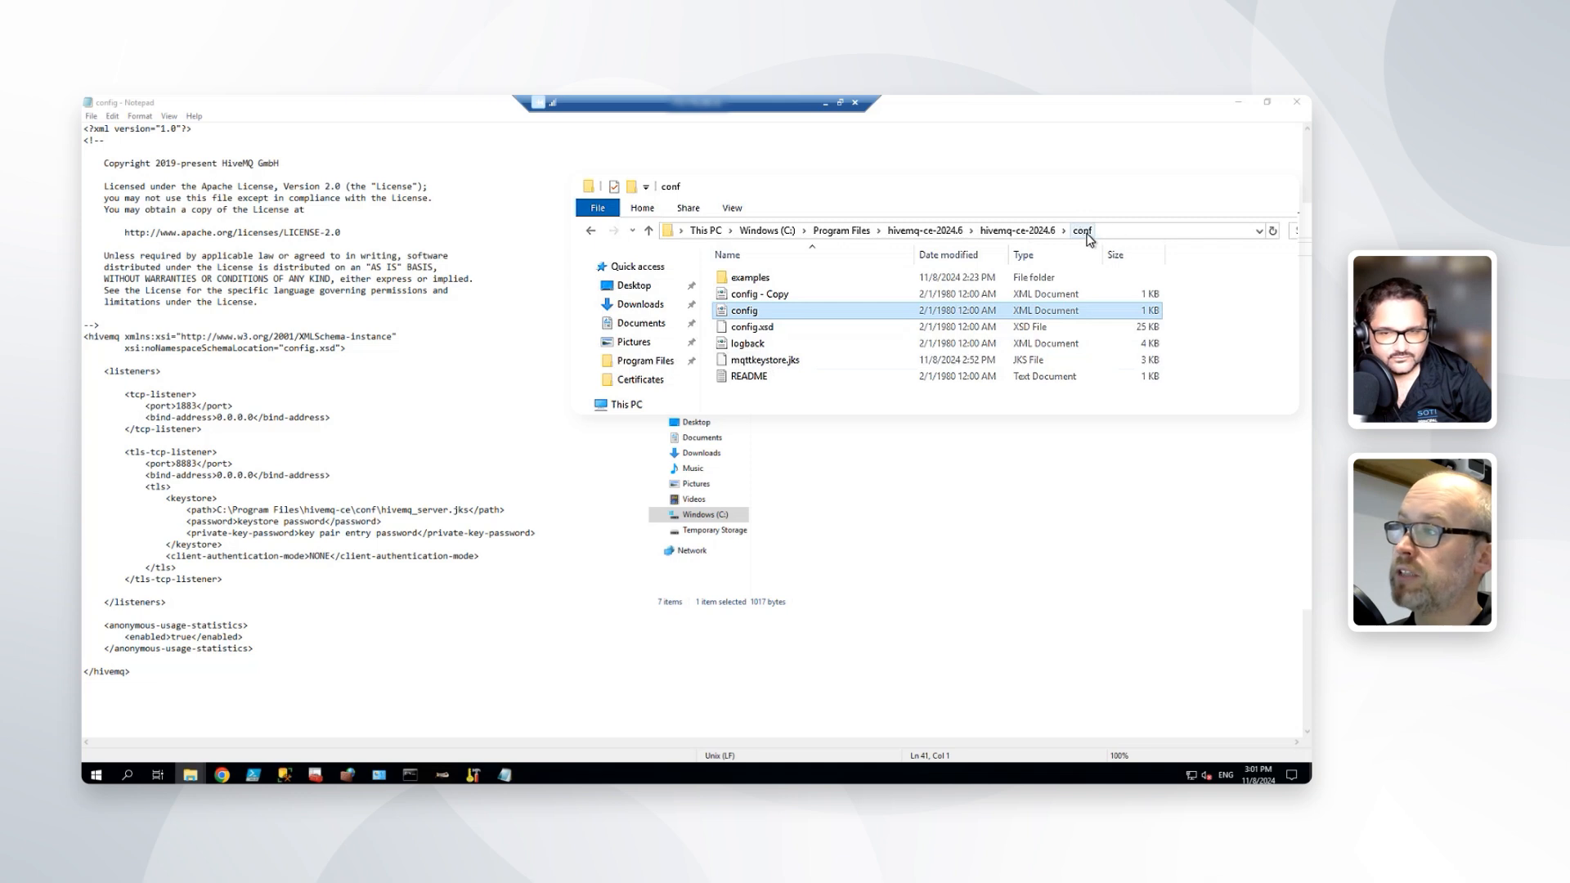
pyautogui.rightClick(1117, 230)
pyautogui.click(1174, 259)
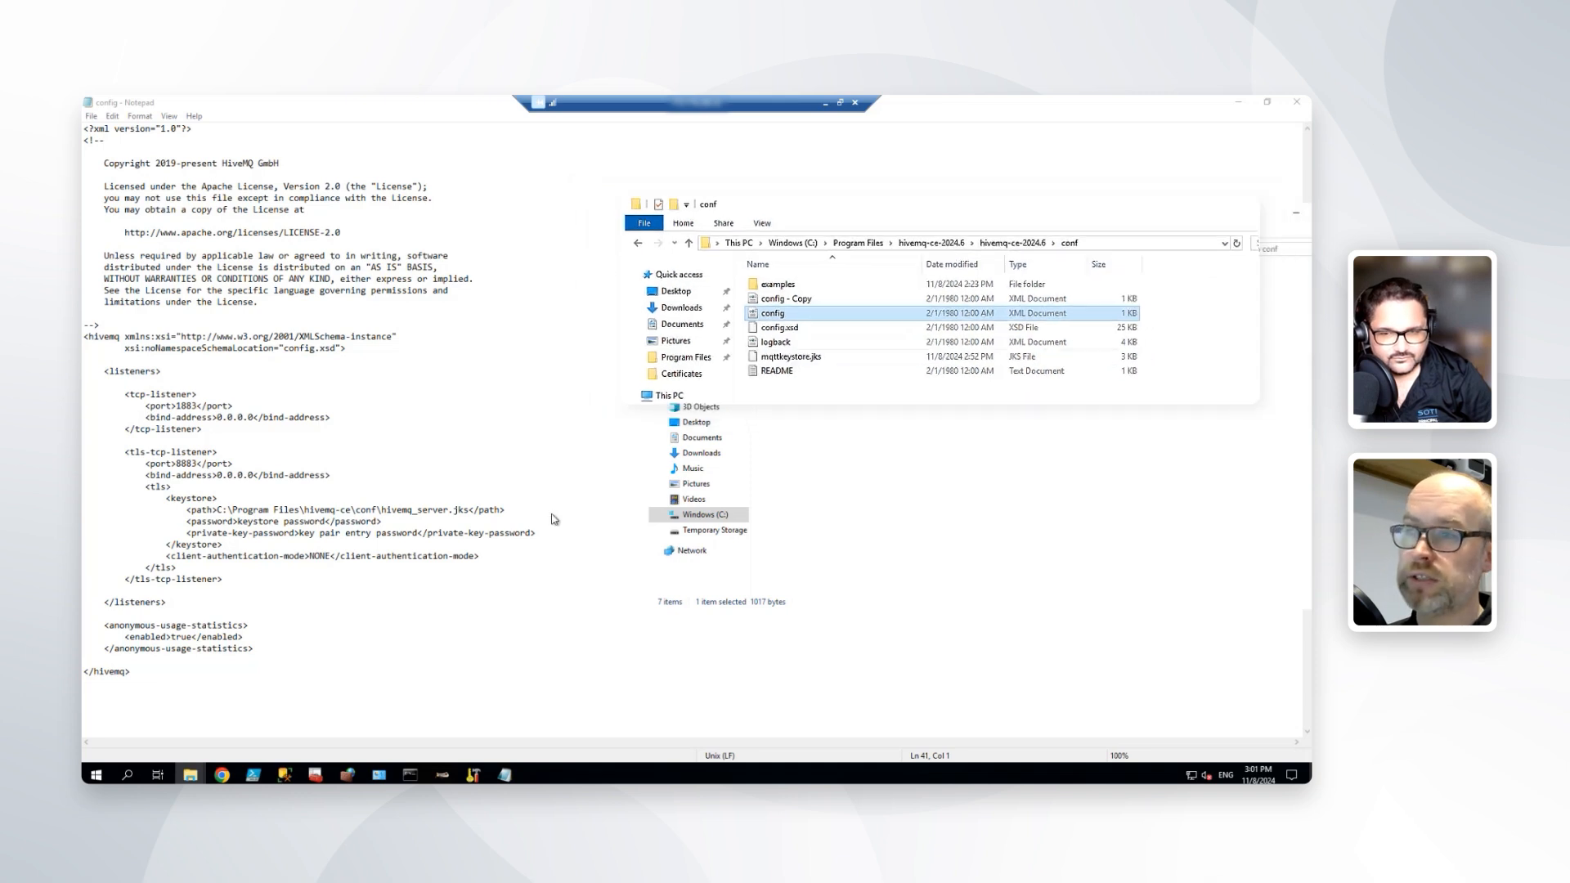
# - Replace the keystore path in the TLS listener block with C:\Program Files\hivemq-ce-2024.6\hivemq-ce-2024.6\conf\mqttkeystore.jks
pyautogui.click(304, 521)
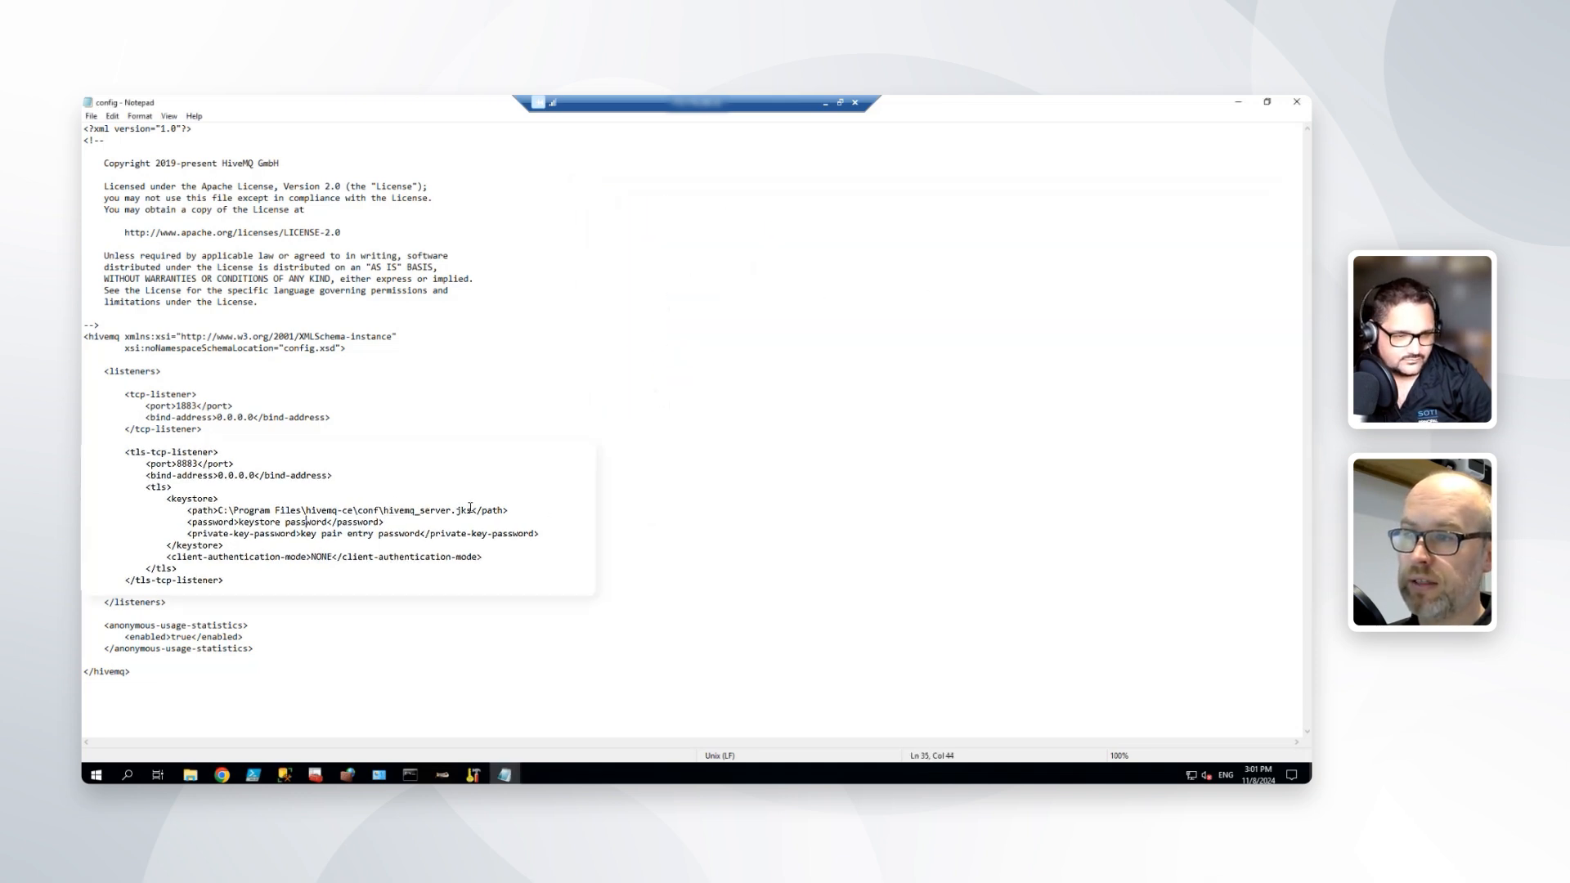
pyautogui.moveTo(466, 509); pyautogui.dragTo(218, 511)
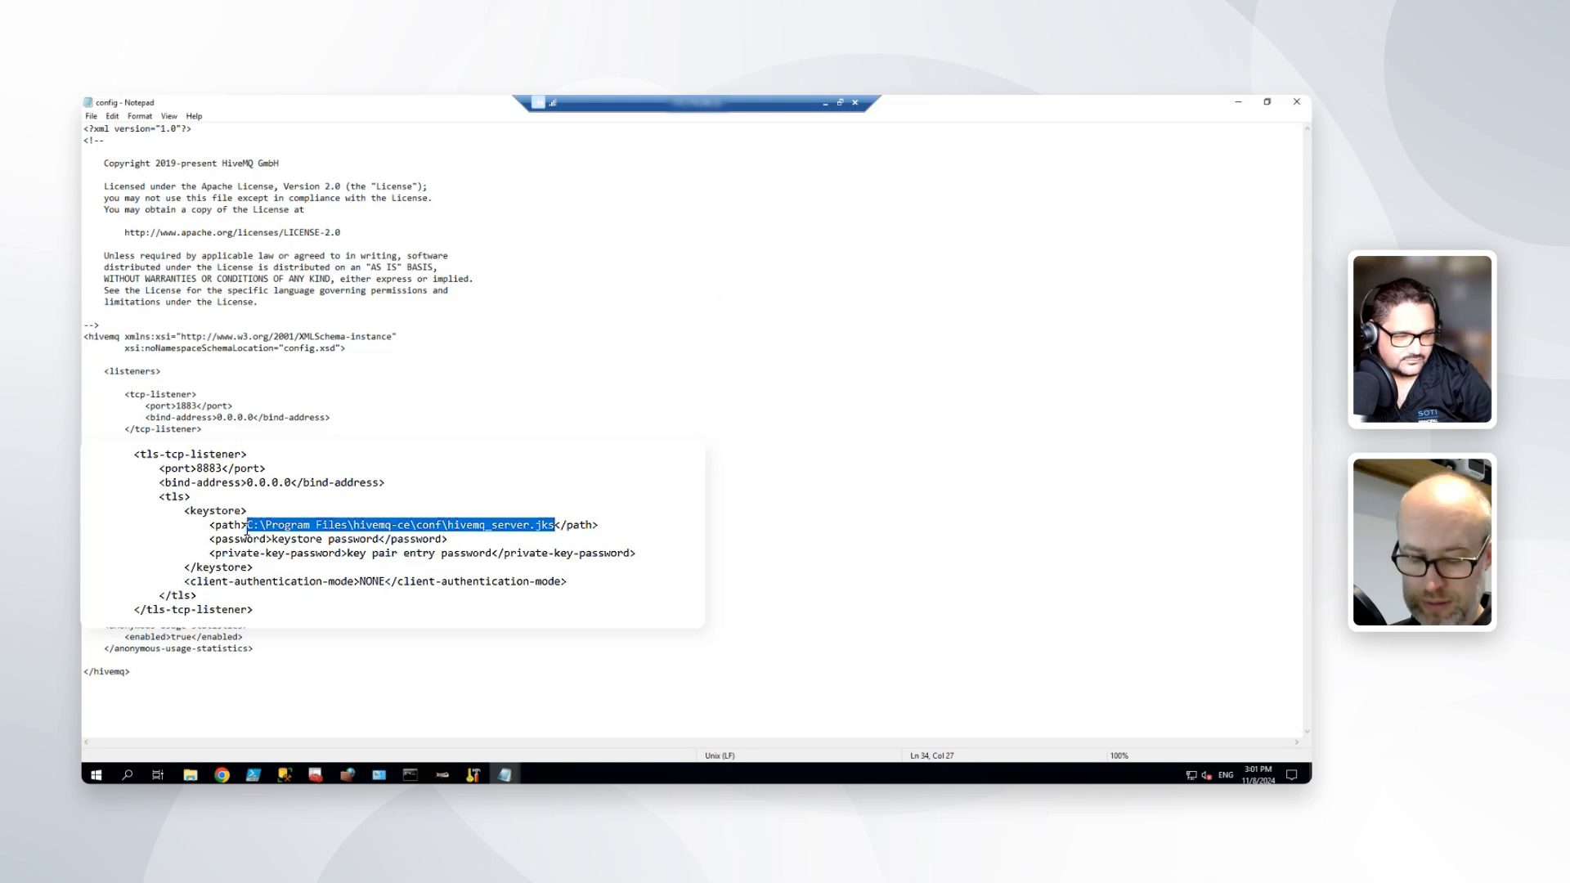
pyautogui.write('C:\\Program Files\\hivemq-ce-2024.6\\hivemq-ce-2024.6\\conf')
pyautogui.write('\\')
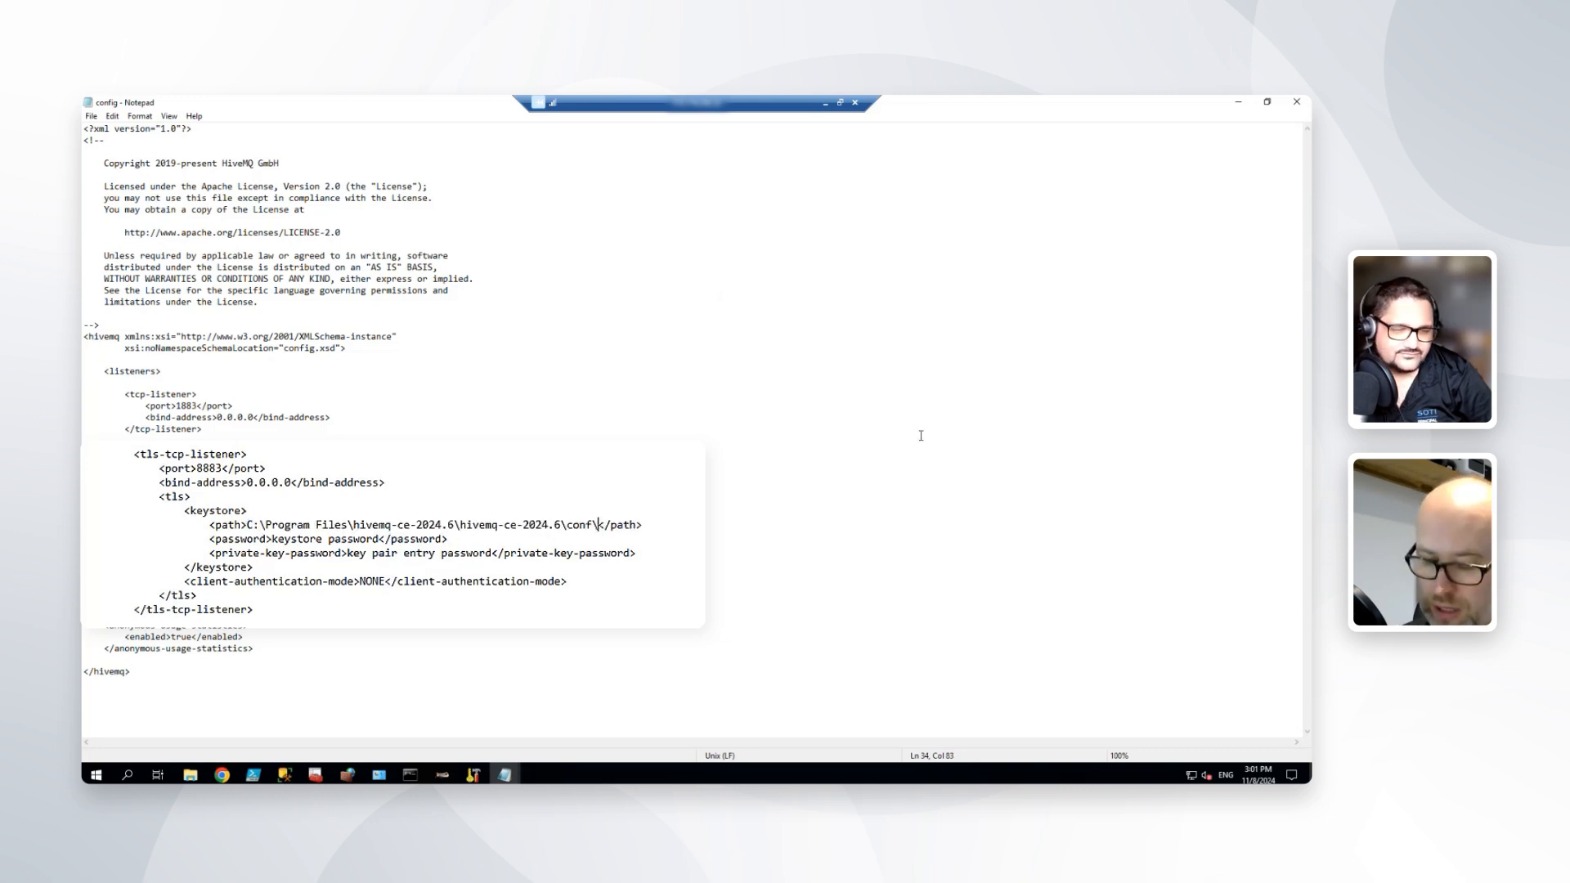
pyautogui.write('mqtt')
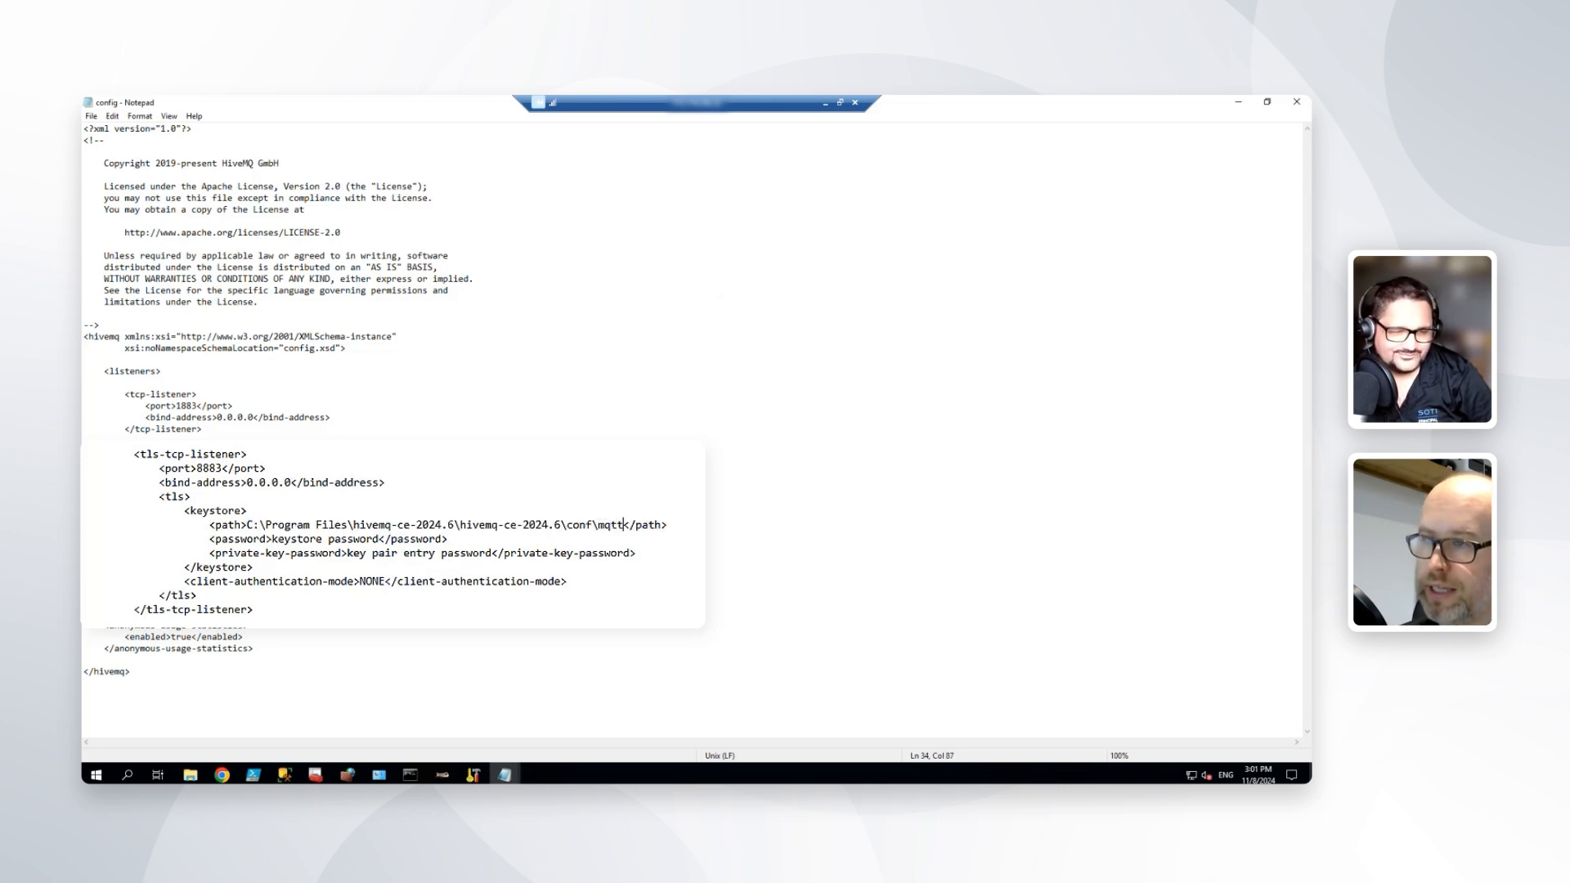
pyautogui.write('keystore')
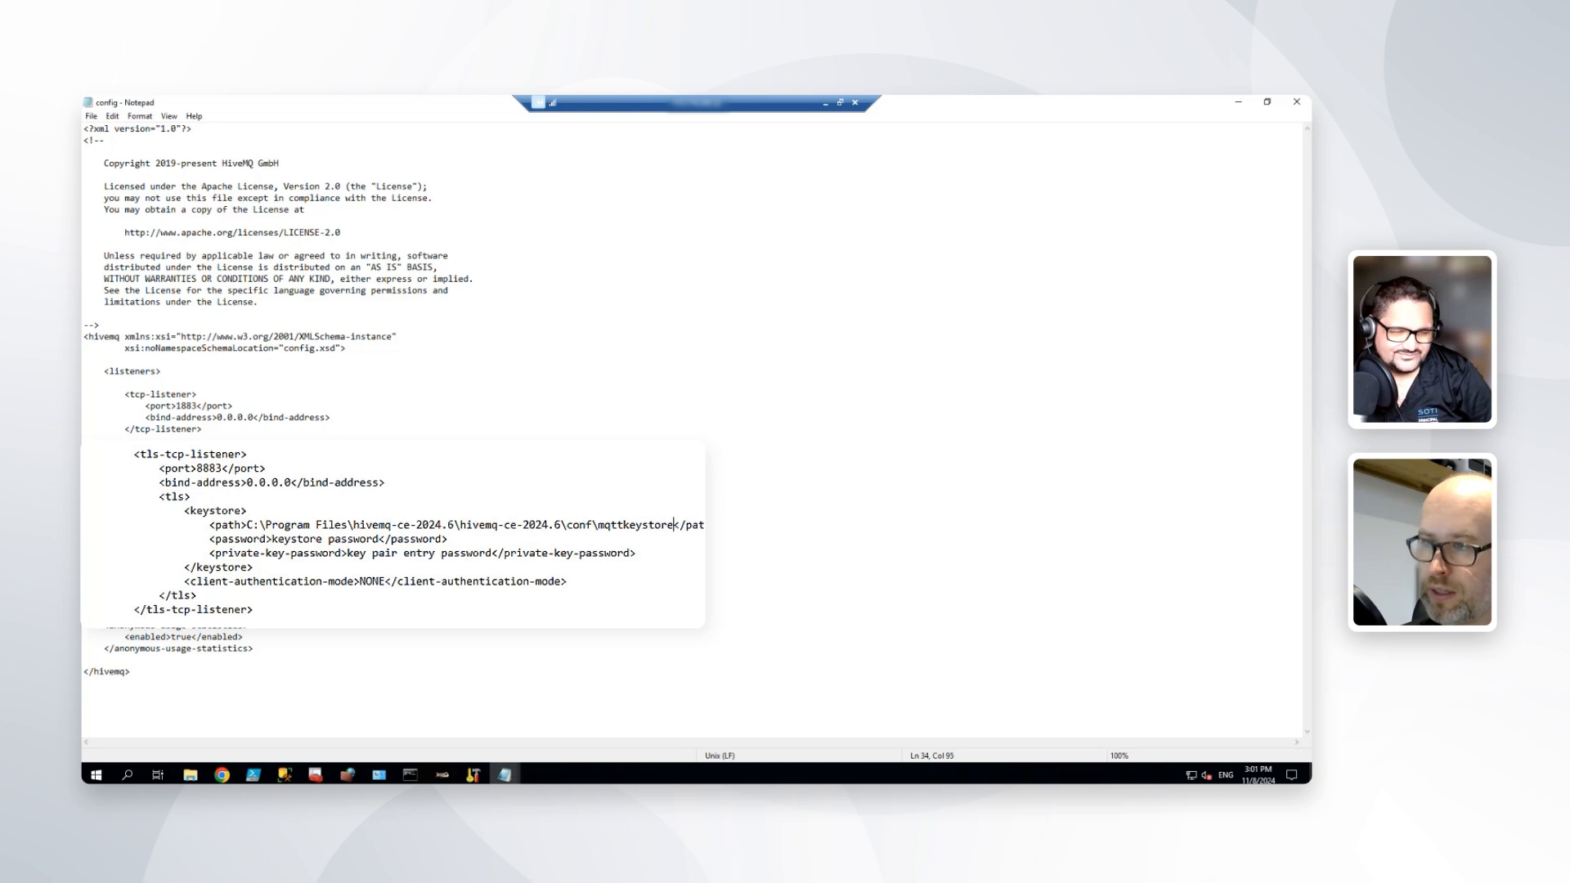
pyautogui.write('.jks')
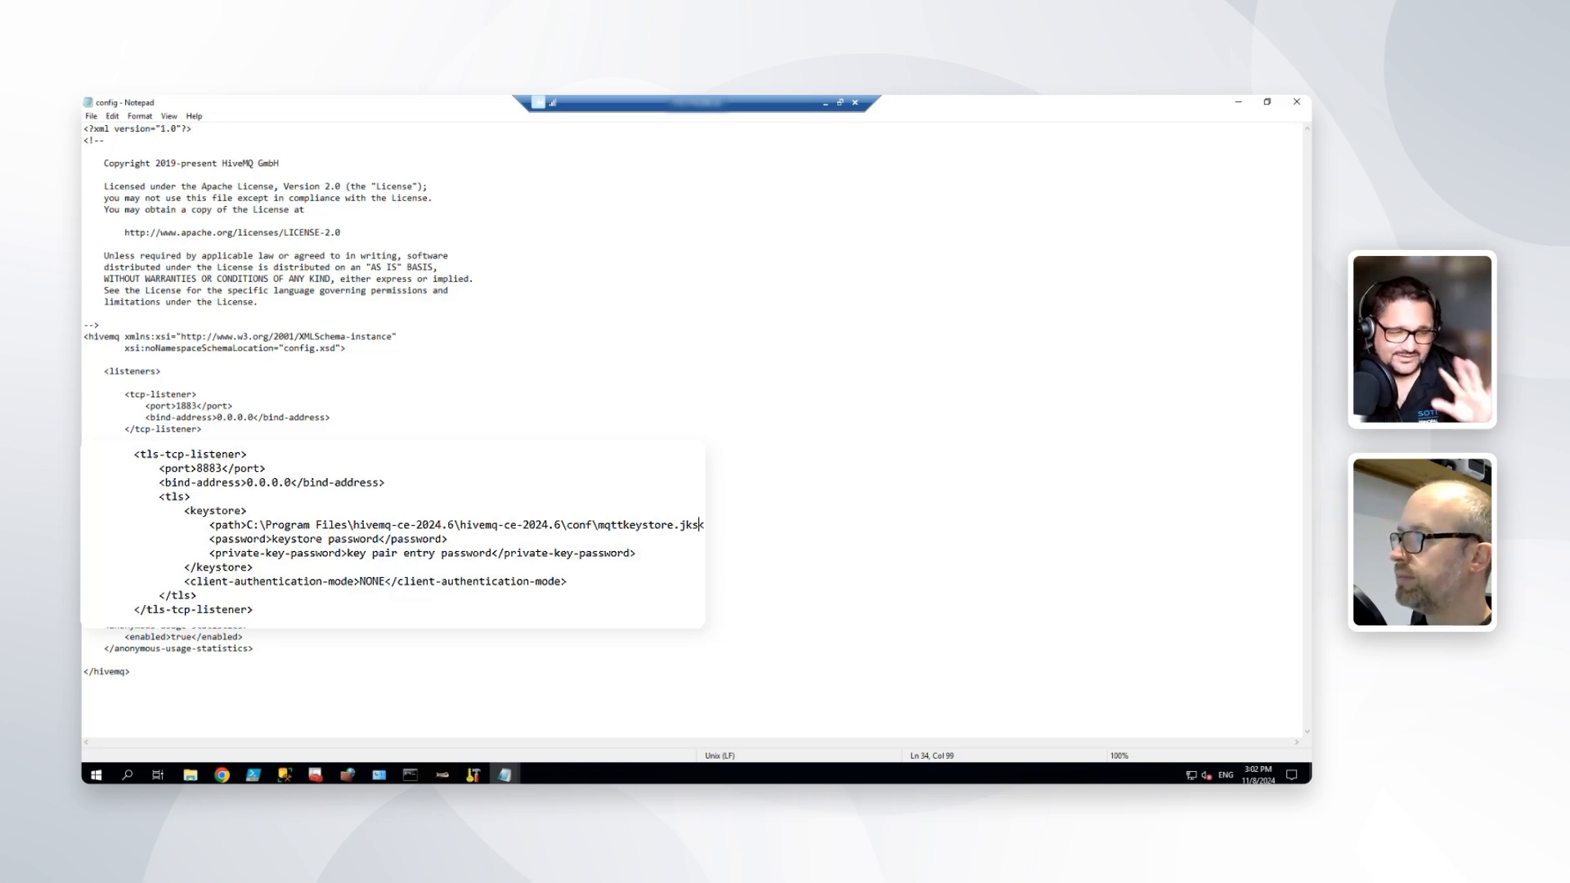
# - Replace the keystore password and private key password placeholders with the copied keystore password, and save the config file
pyautogui.click(311, 554)
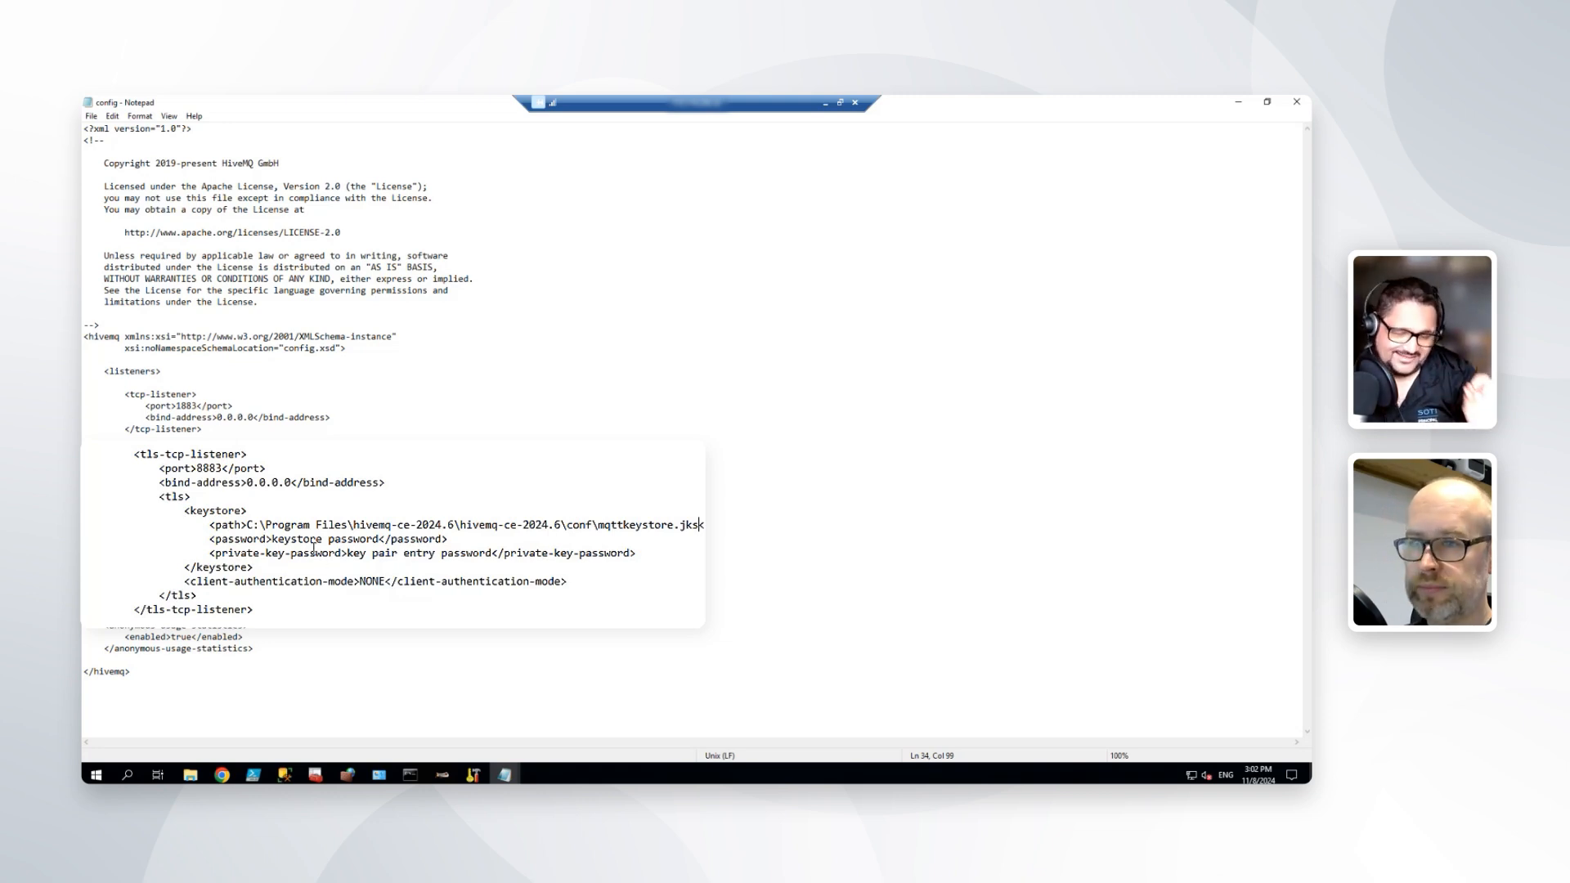
pyautogui.moveTo(274, 538); pyautogui.dragTo(380, 540)
pyautogui.hotkey('ctrl', 'v')
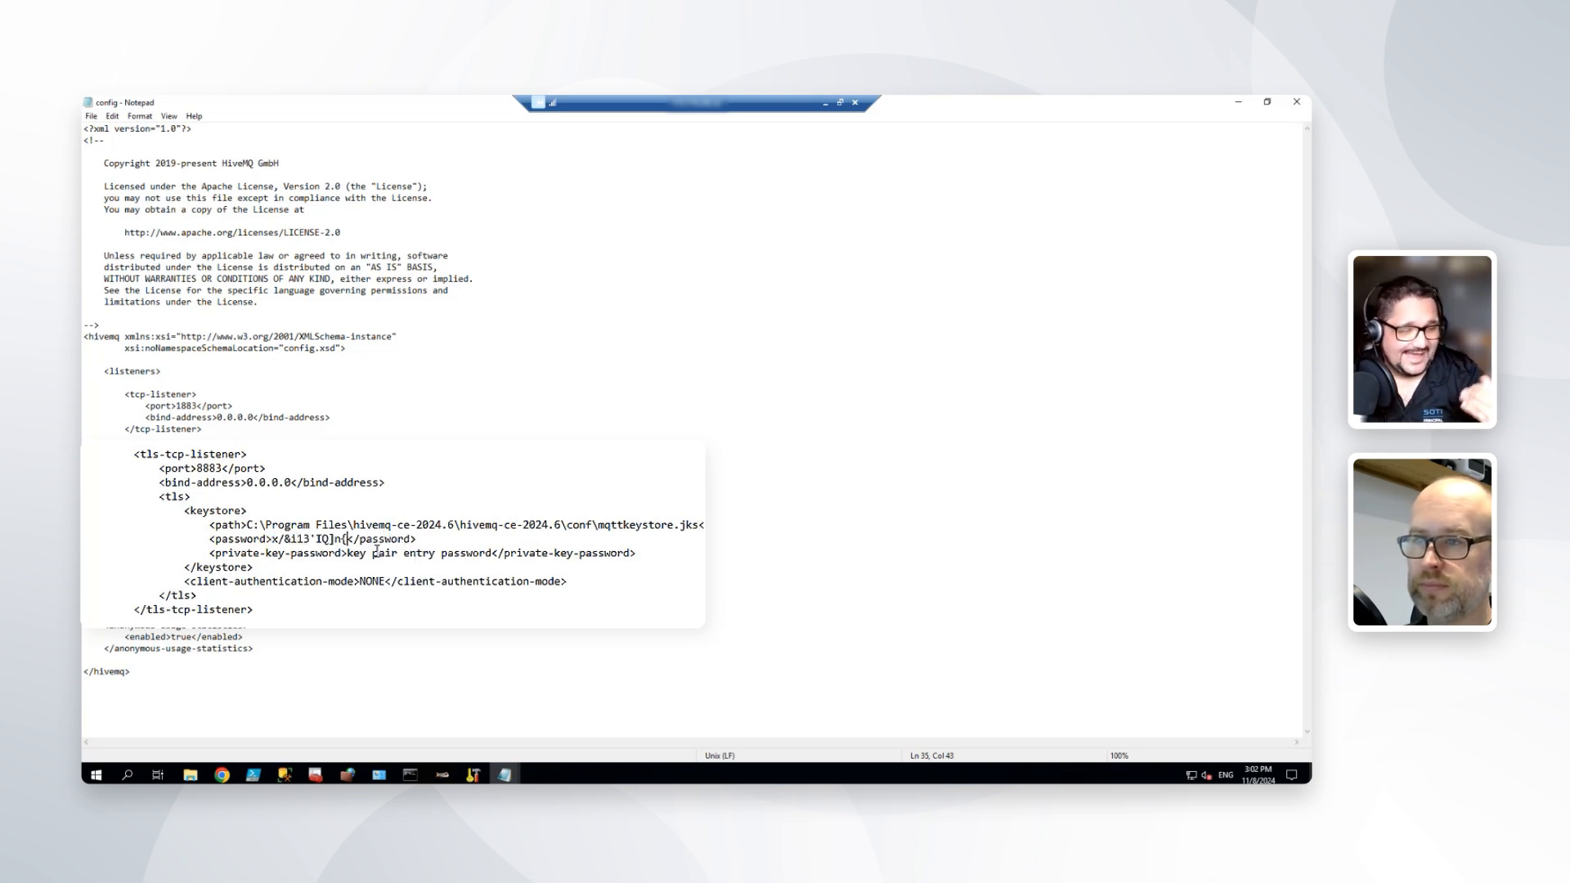
pyautogui.moveTo(350, 553); pyautogui.dragTo(498, 553)
pyautogui.hotkey('ctrl', 'v')
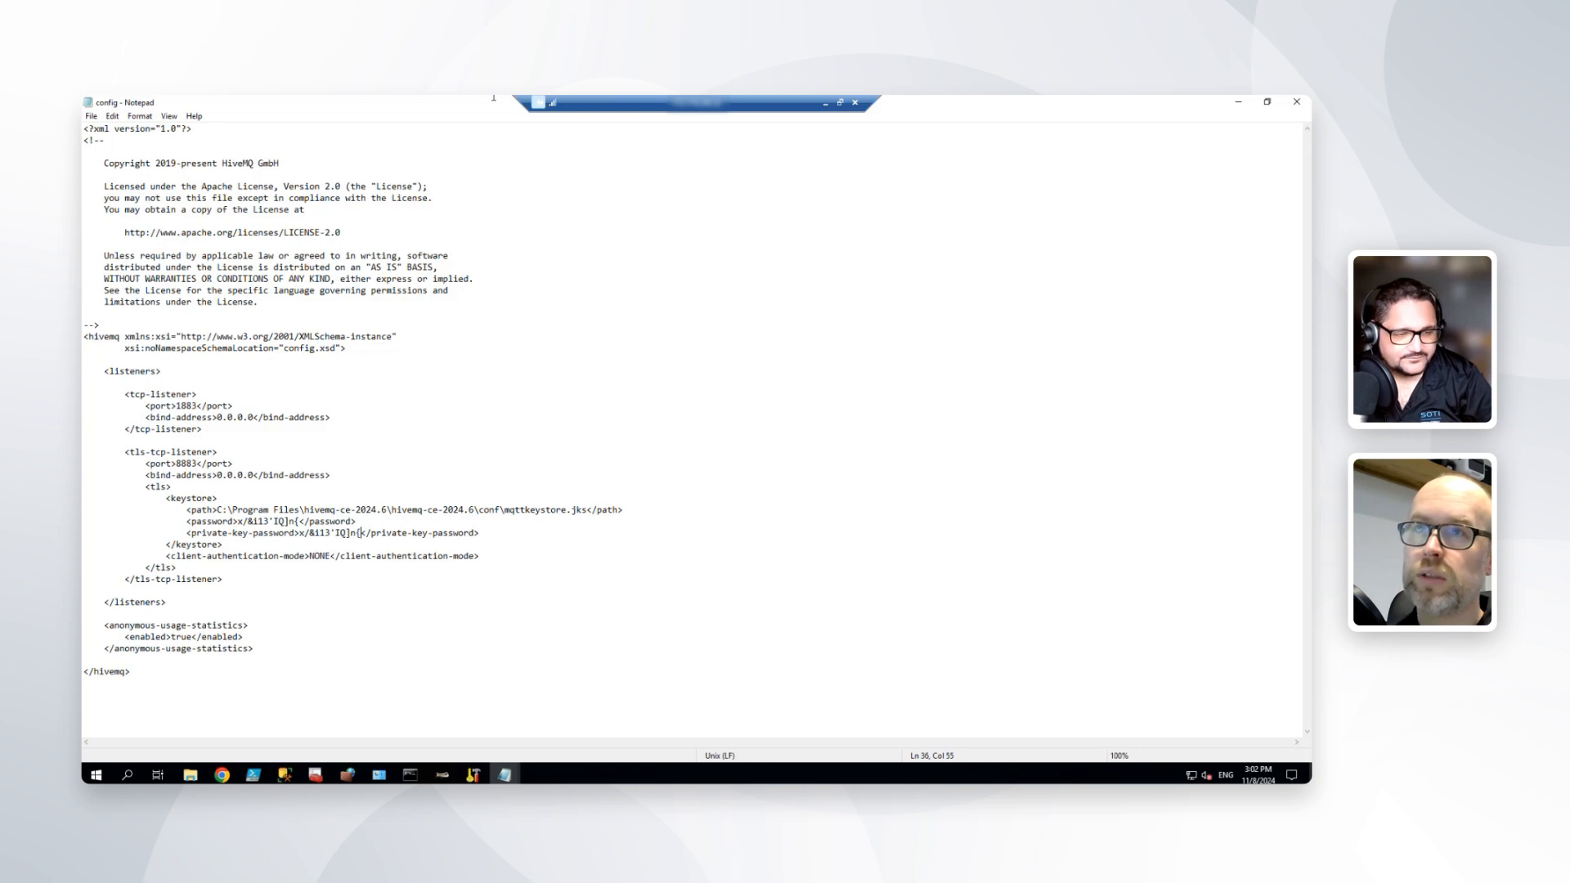
pyautogui.click(91, 116)
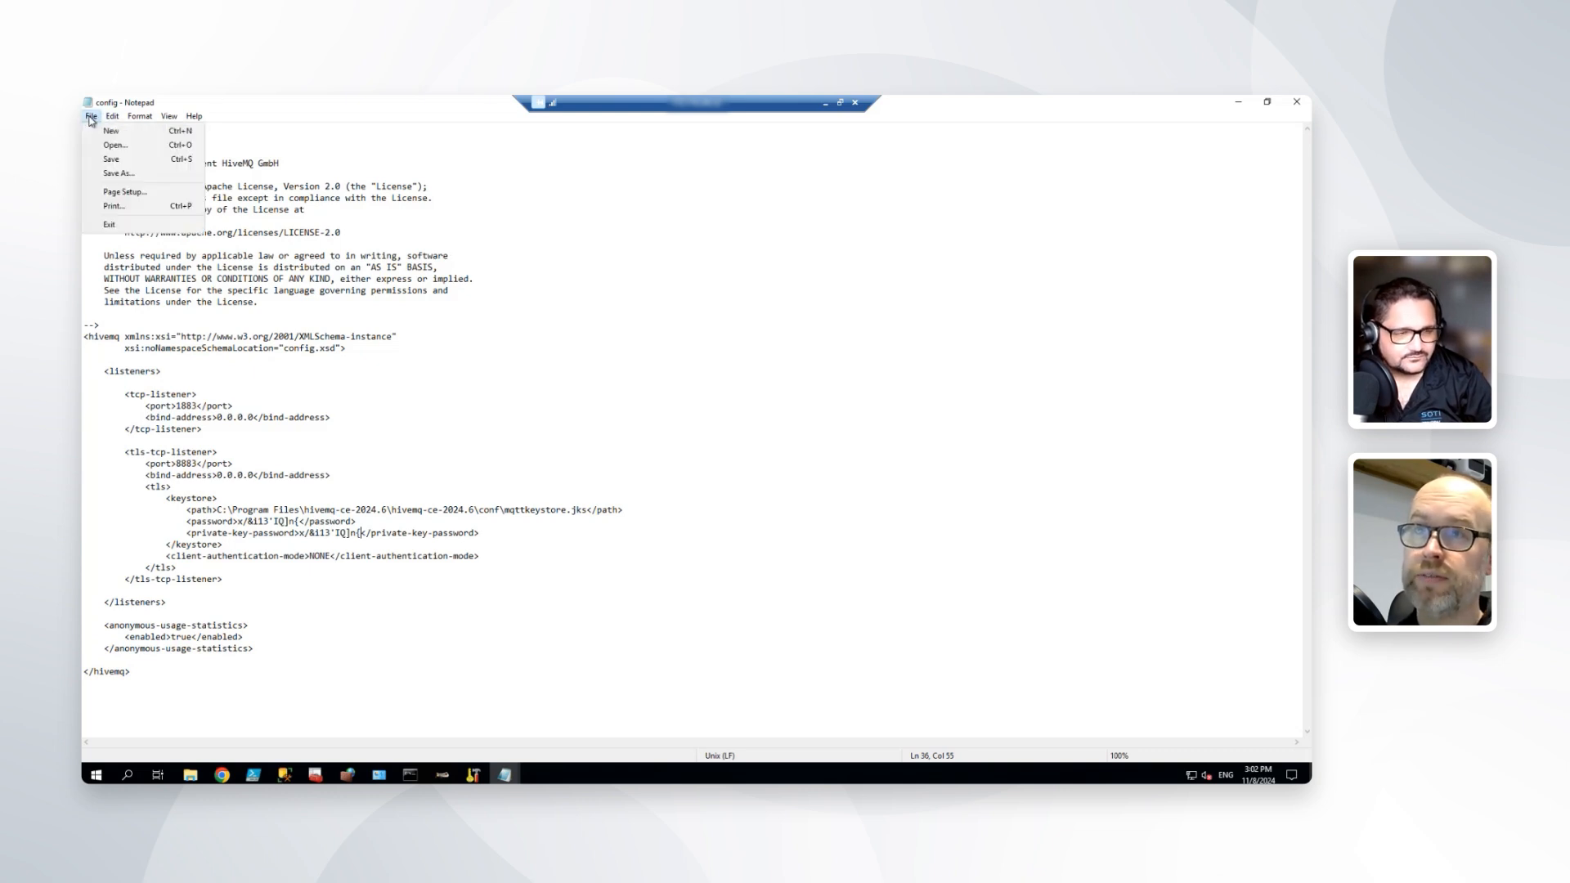
pyautogui.click(119, 159)
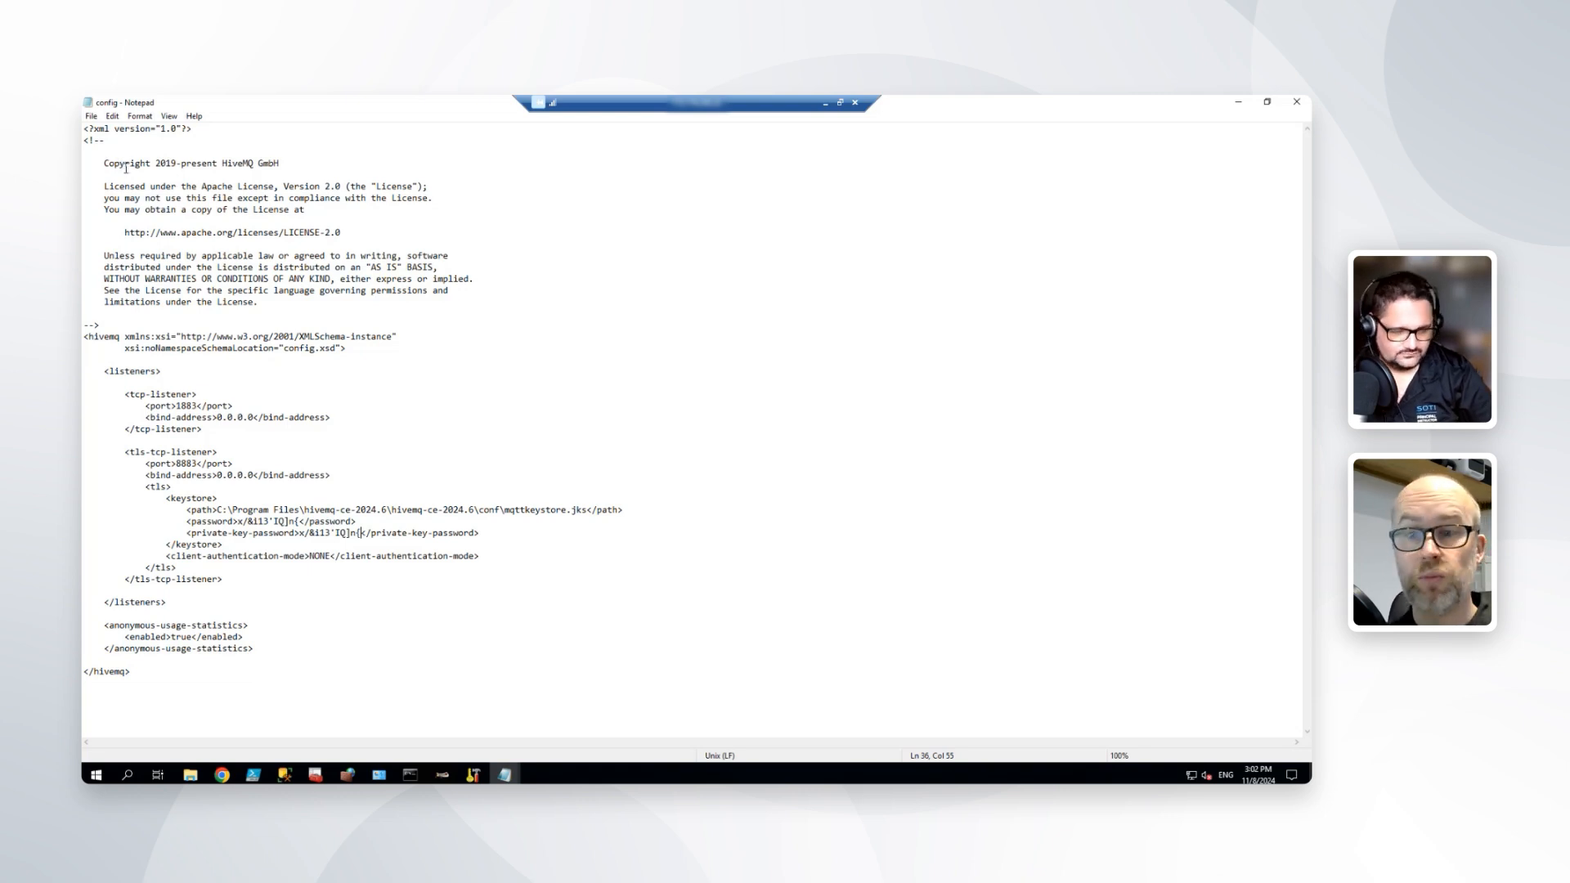
# - Close the open command prompt windows and restart HiveMQ by running the run batch file in its bin folder as administrator
pyautogui.click(411, 775)
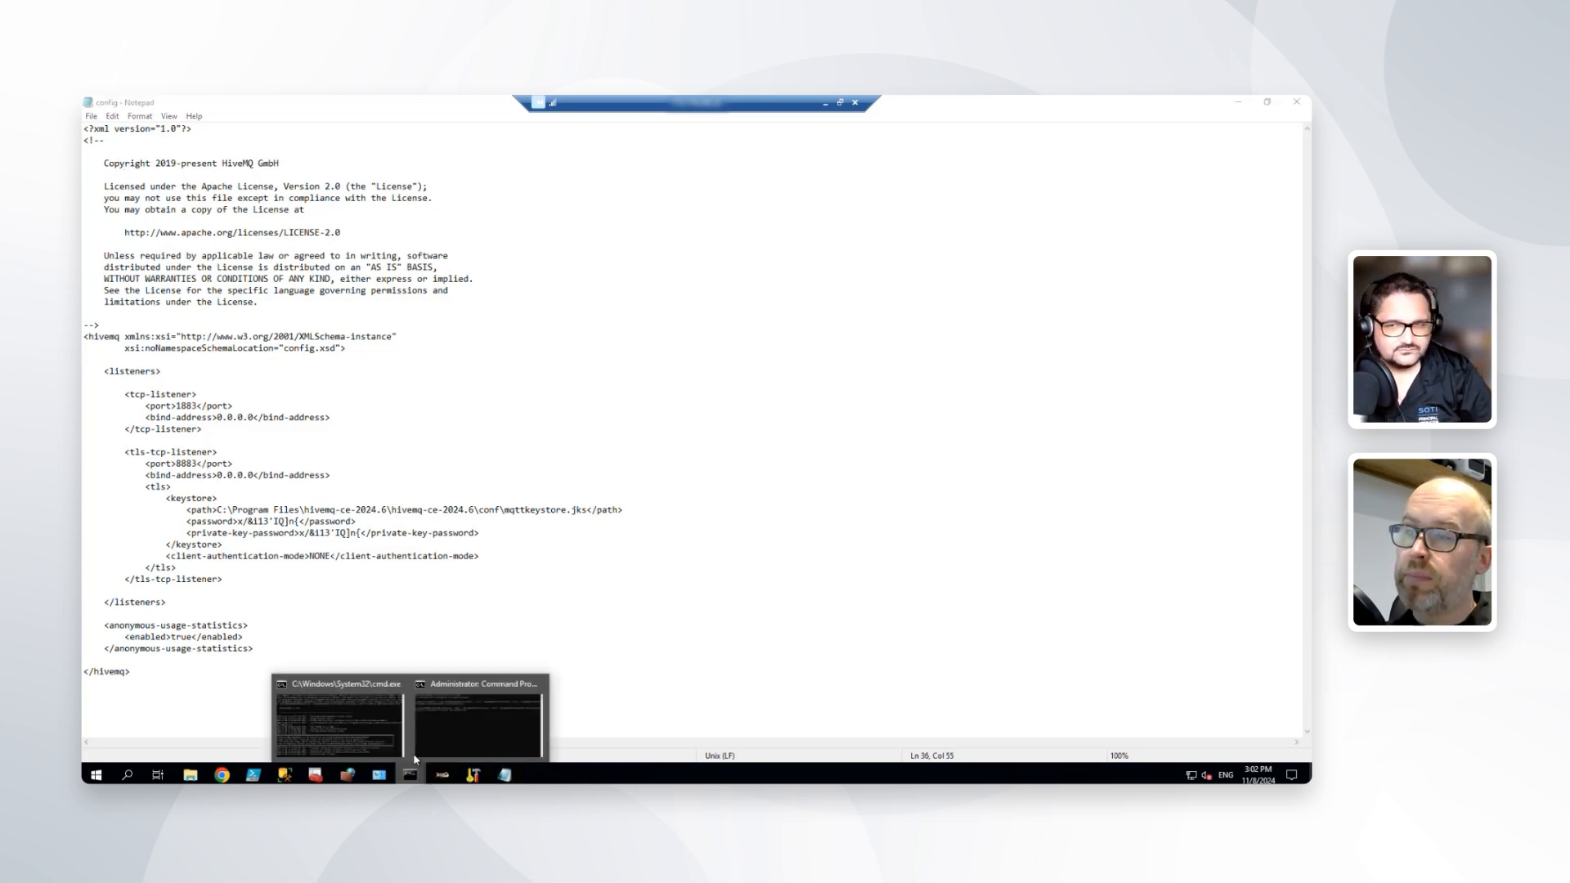
pyautogui.click(400, 687)
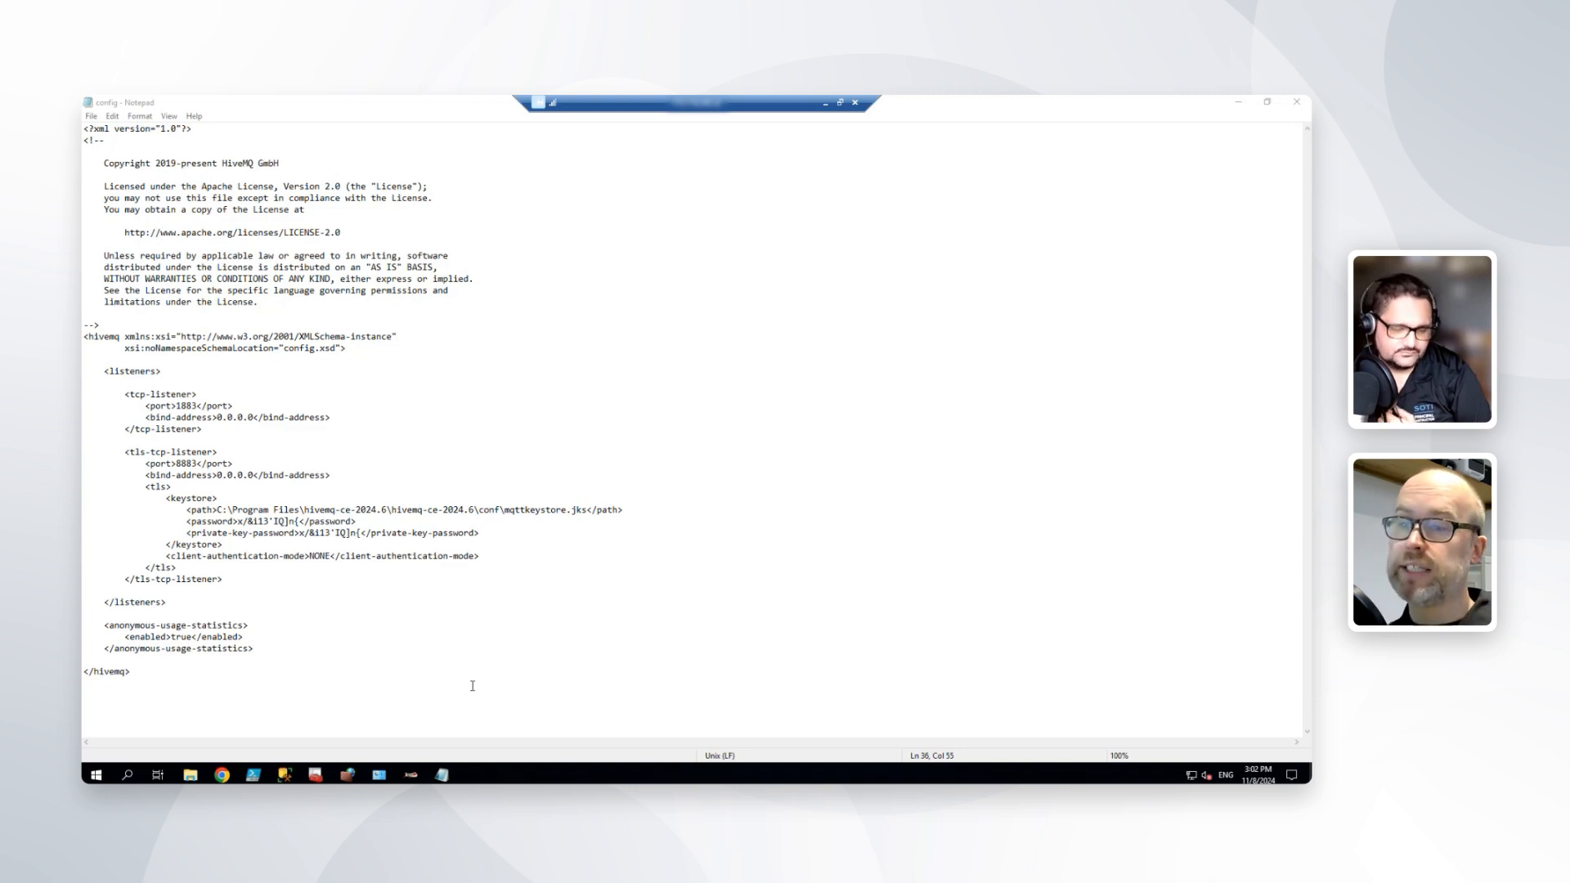
pyautogui.moveTo(195, 775)
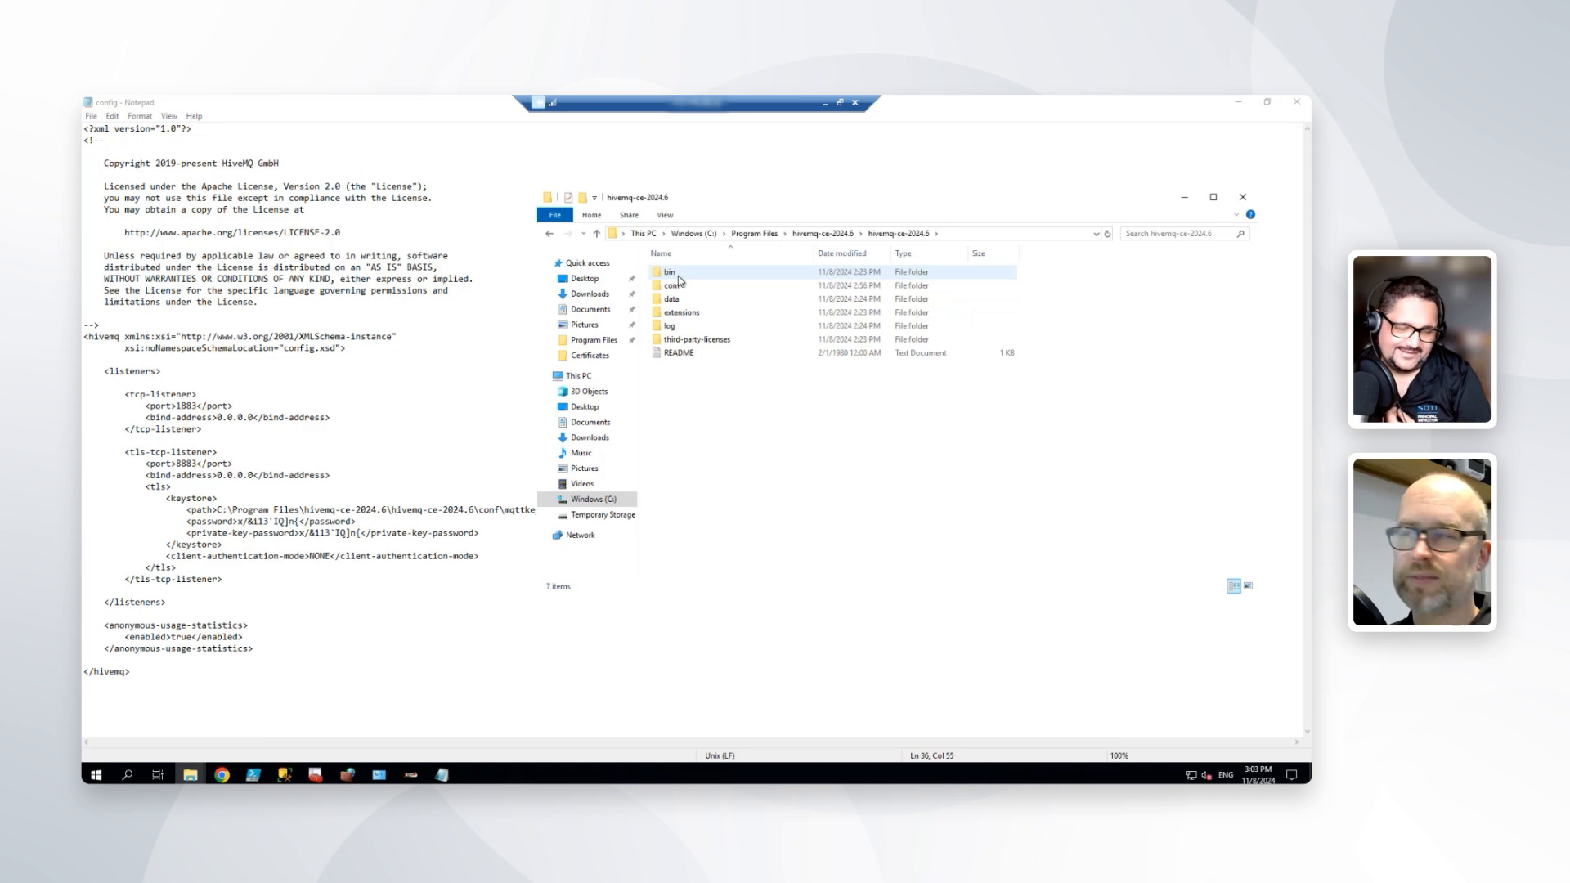
pyautogui.doubleClick(675, 274)
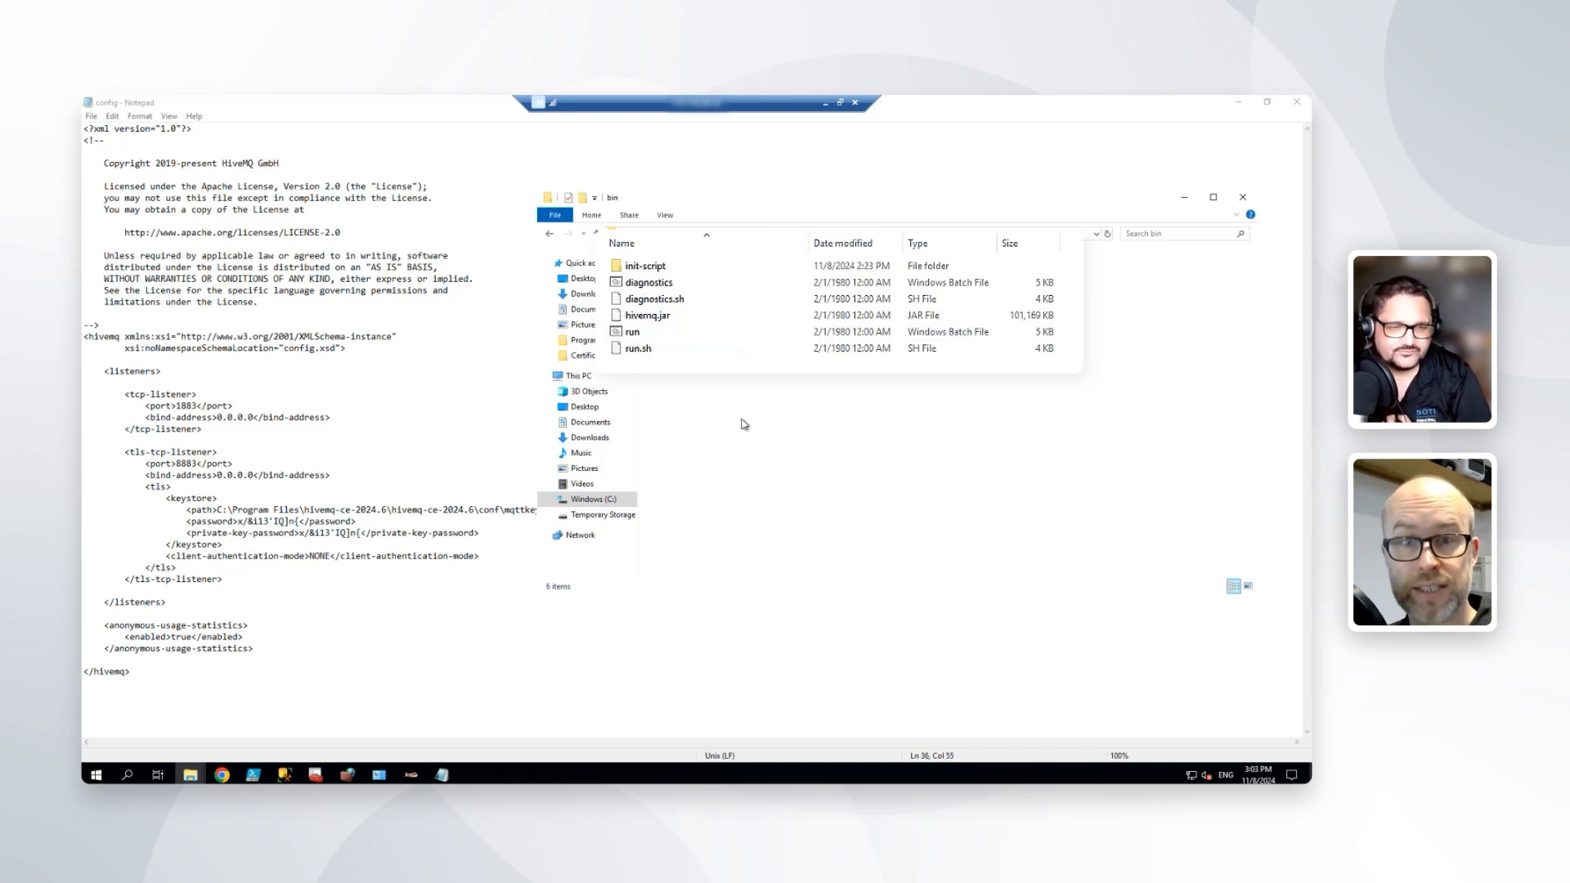
pyautogui.rightClick(635, 339)
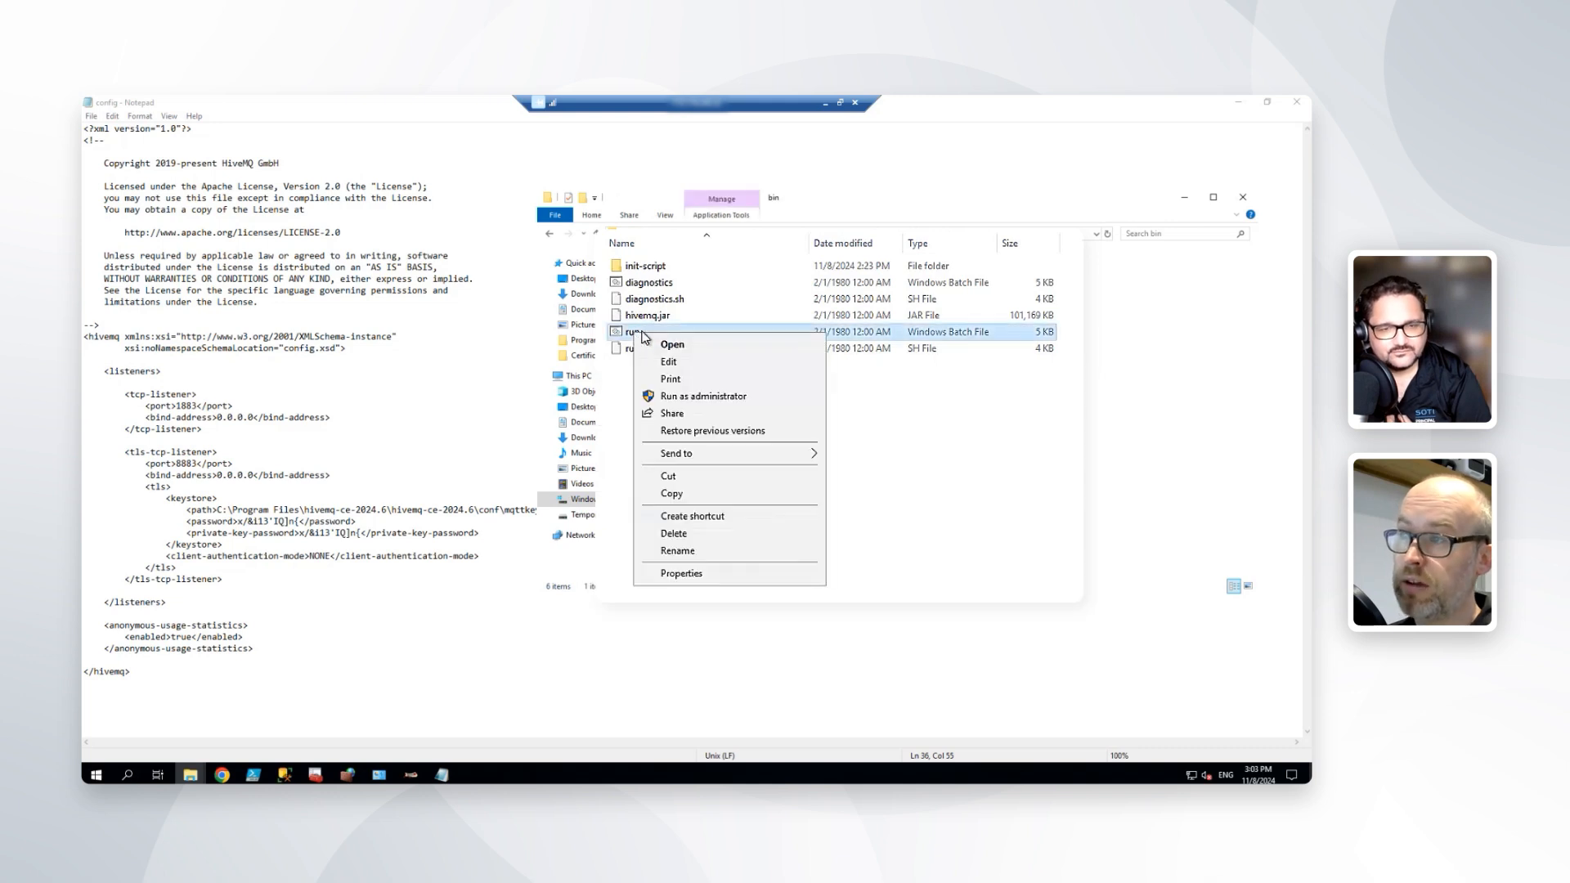
pyautogui.click(727, 398)
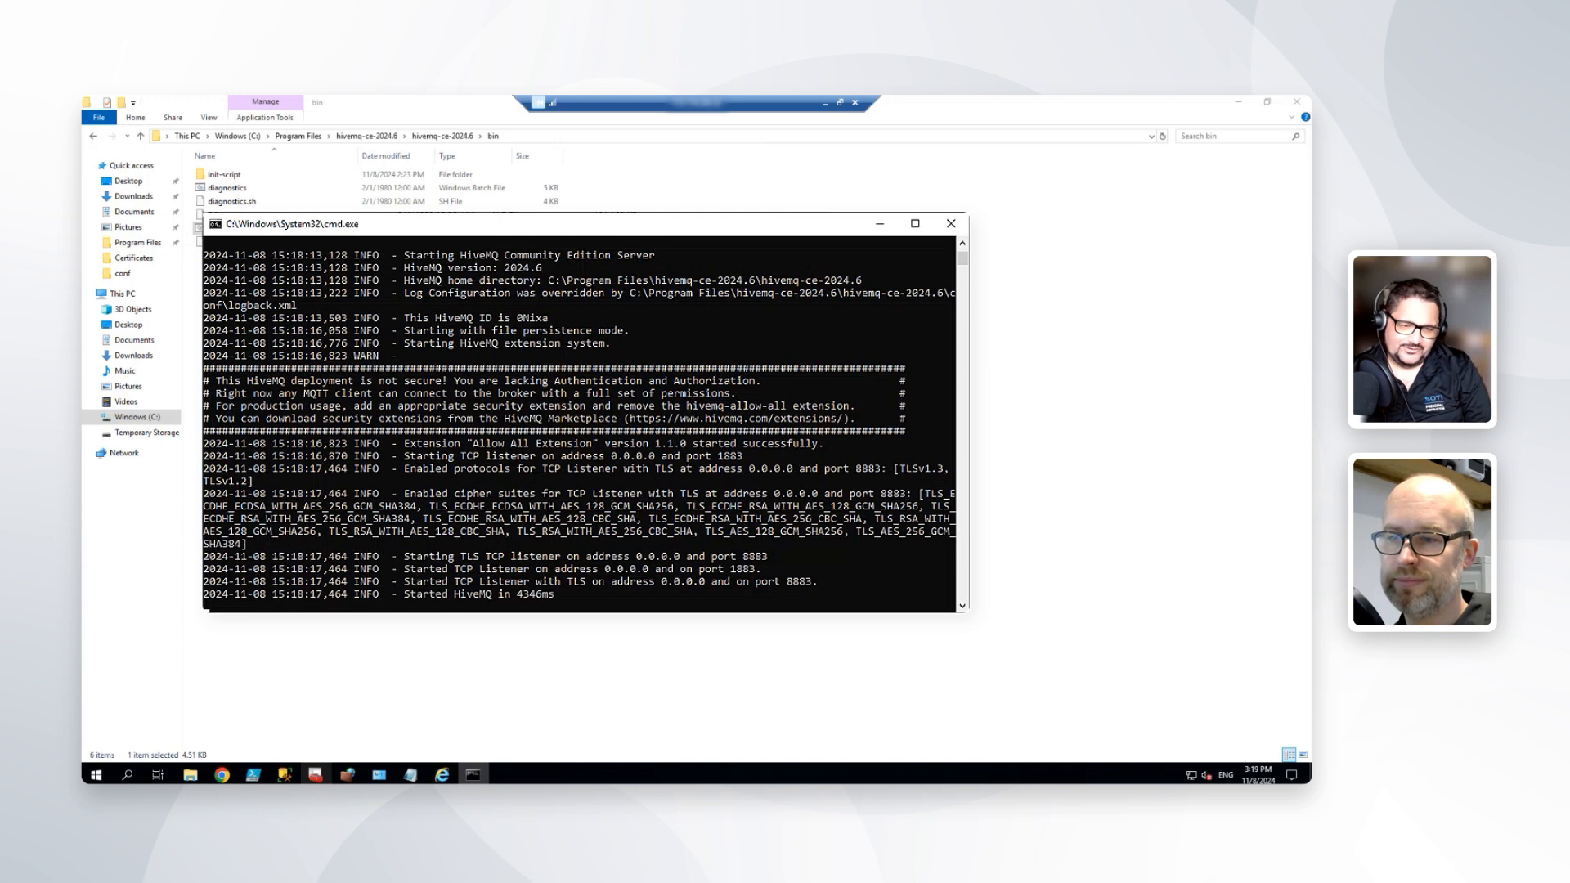
# - Switch to SOTI Connect in Chrome, show it full screen, and open System Management in the Administration area
pyautogui.click(222, 775)
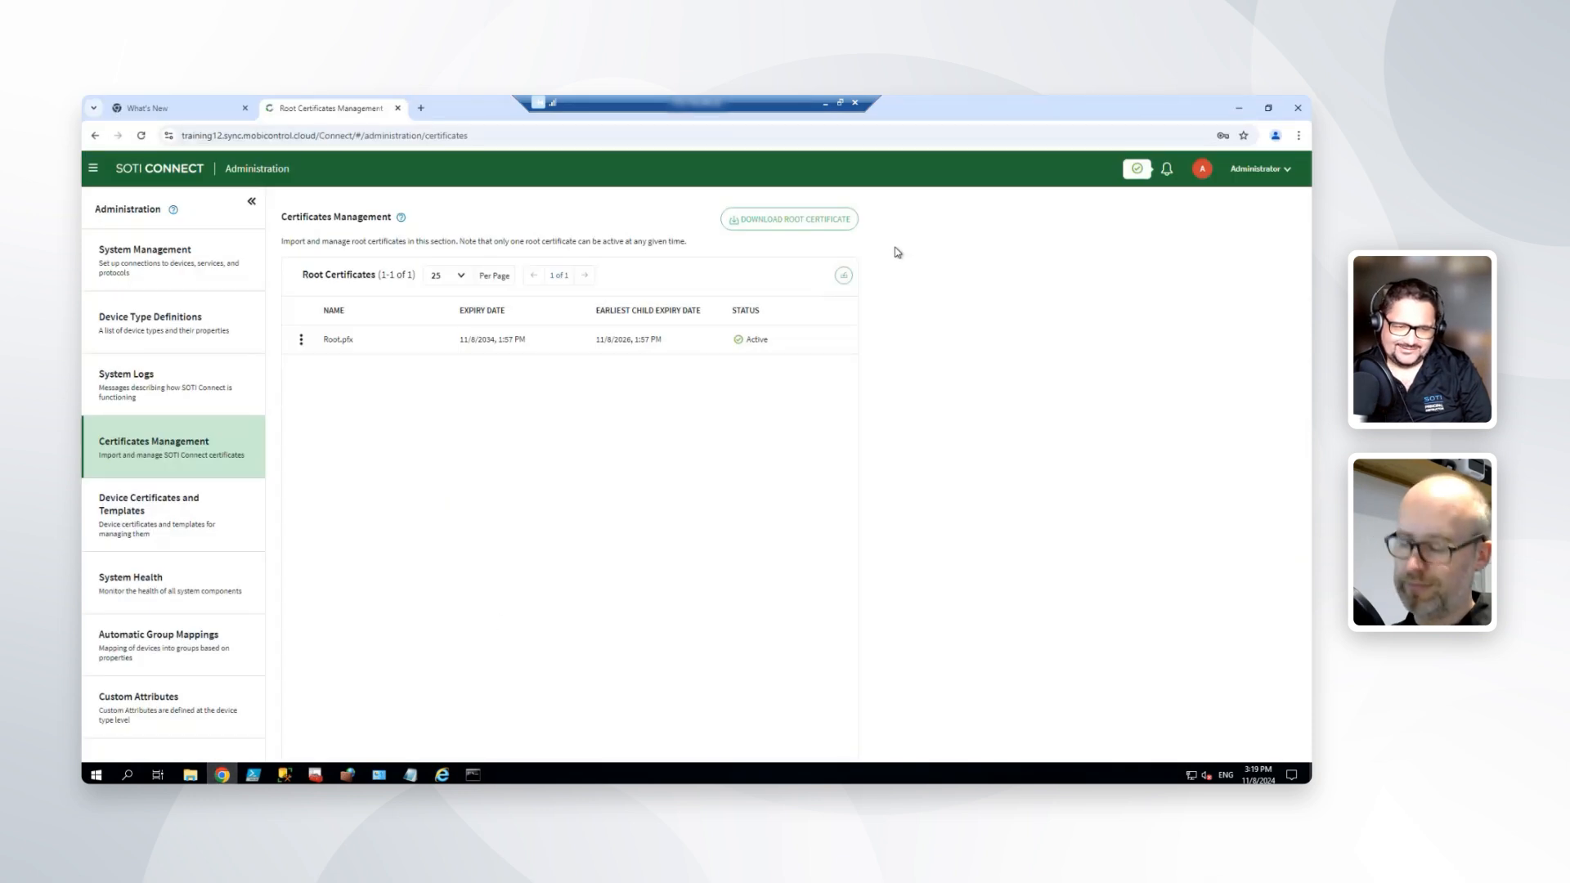
pyautogui.click(731, 140)
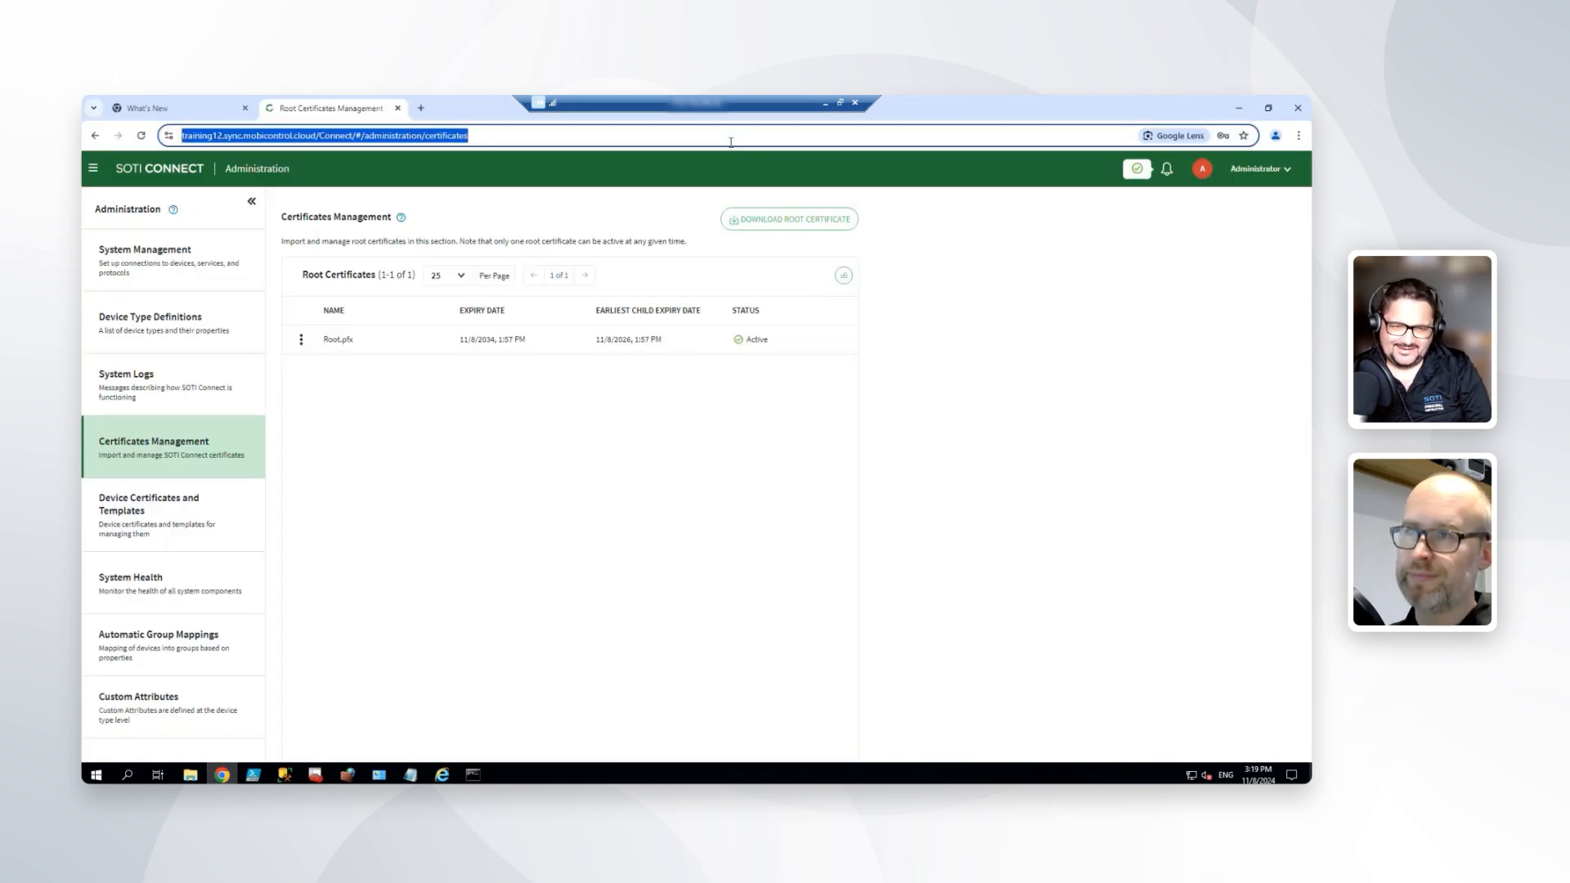
pyautogui.press('F11')
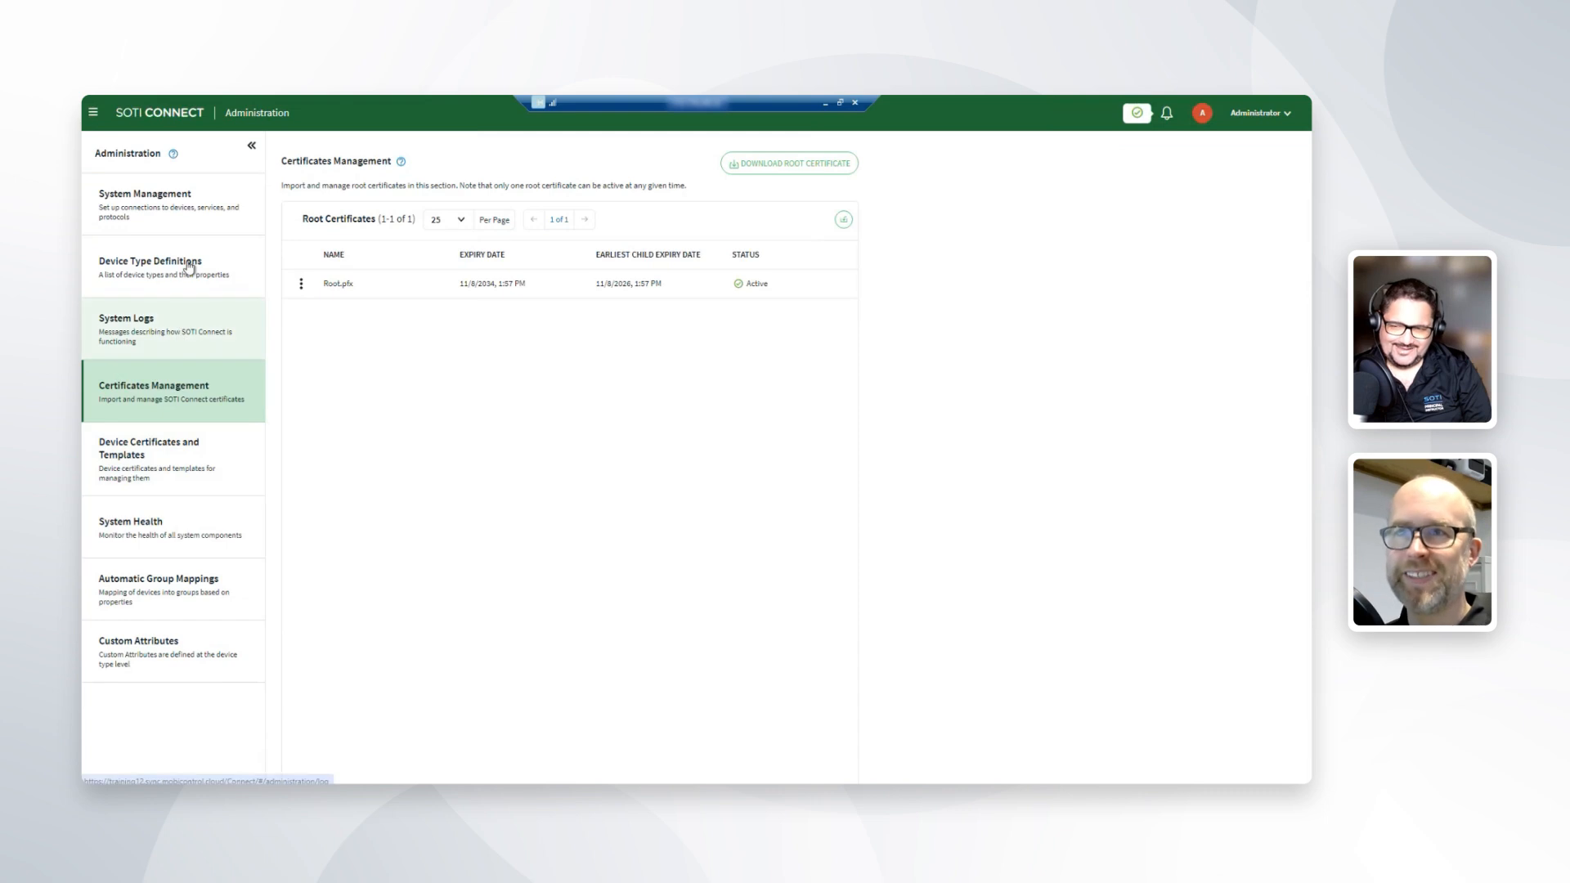
pyautogui.click(157, 197)
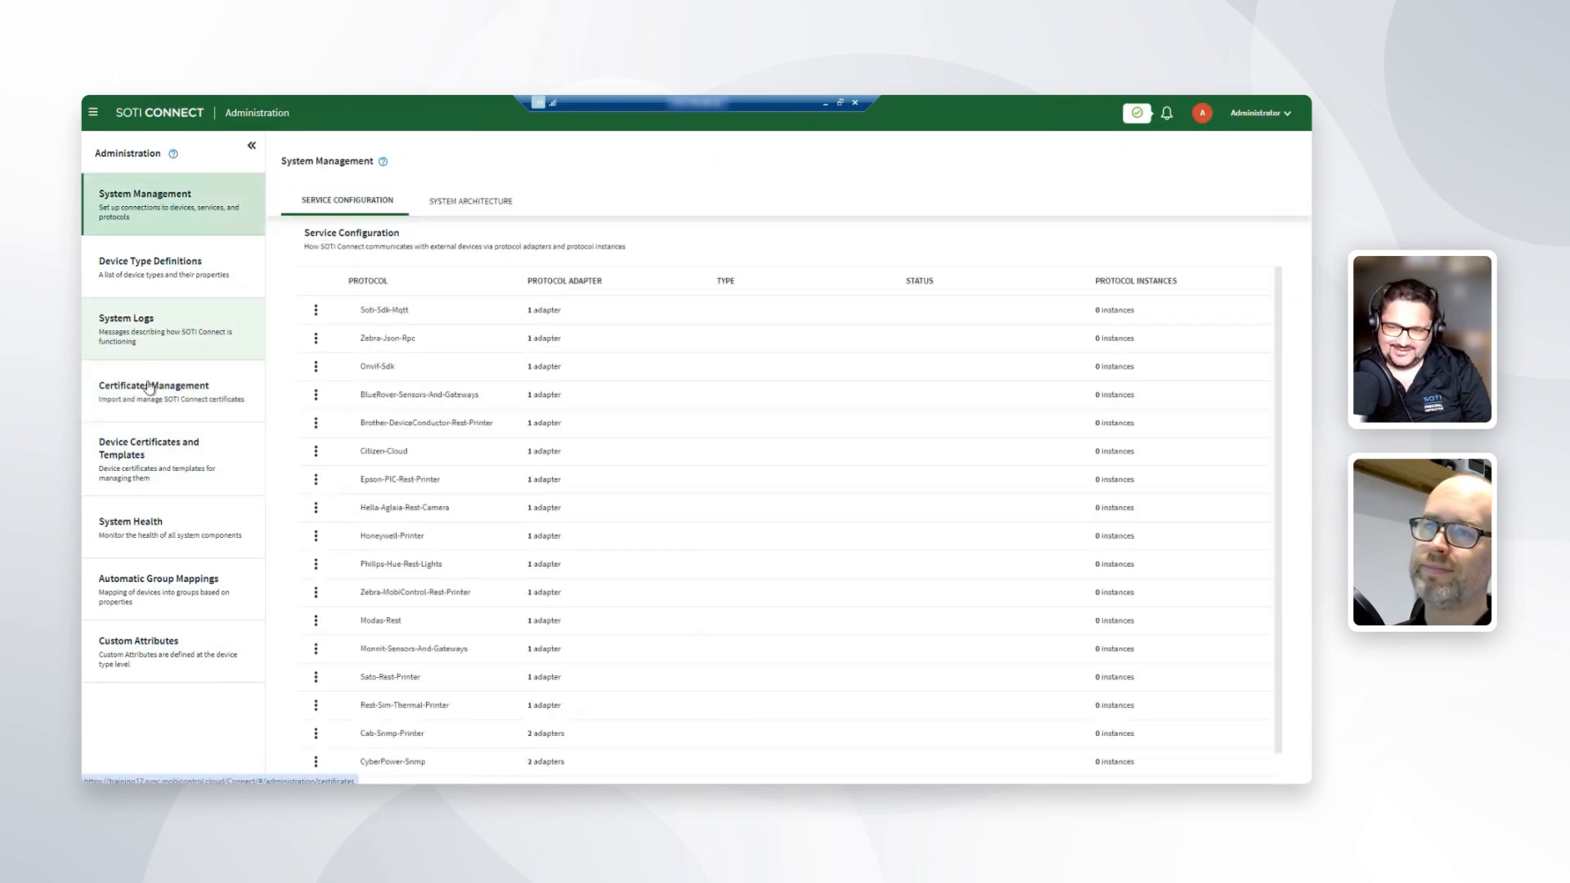
pyautogui.click(149, 387)
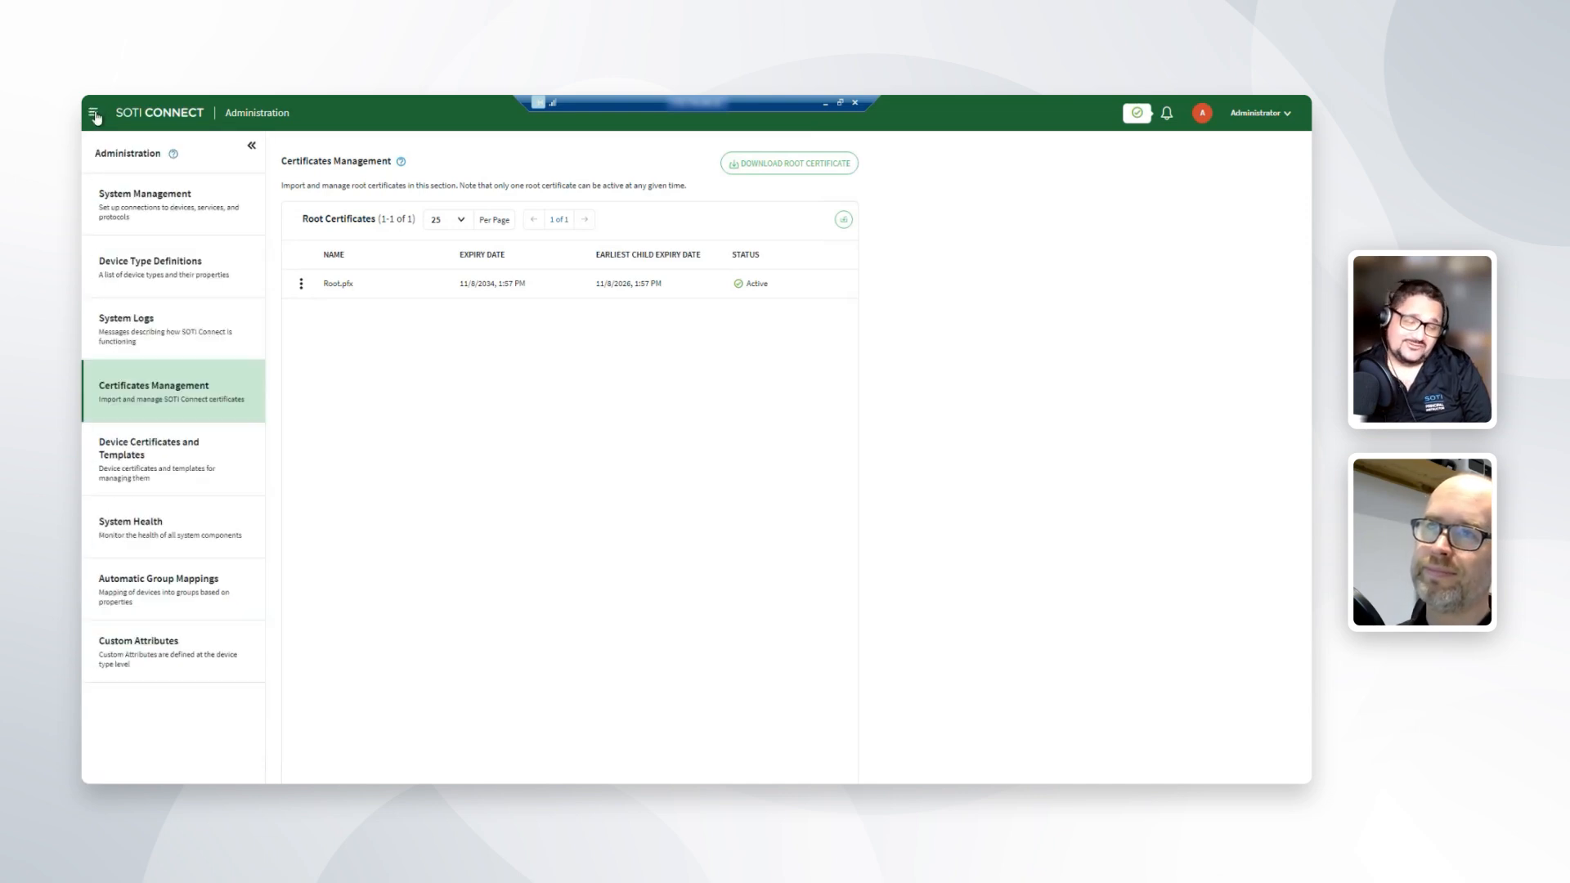
pyautogui.click(95, 115)
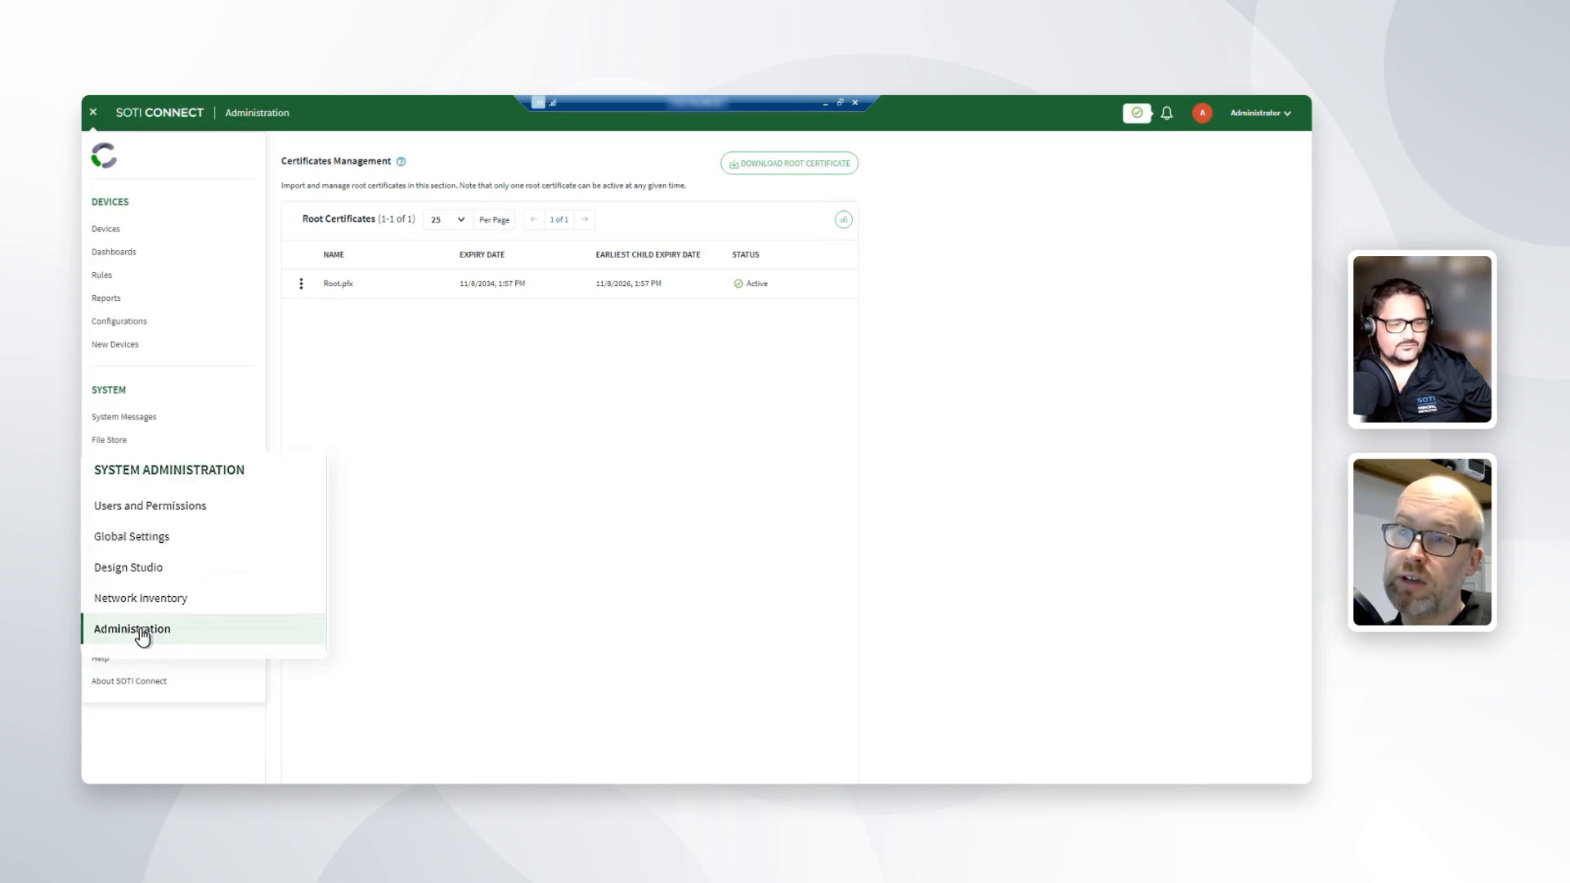
pyautogui.click(137, 637)
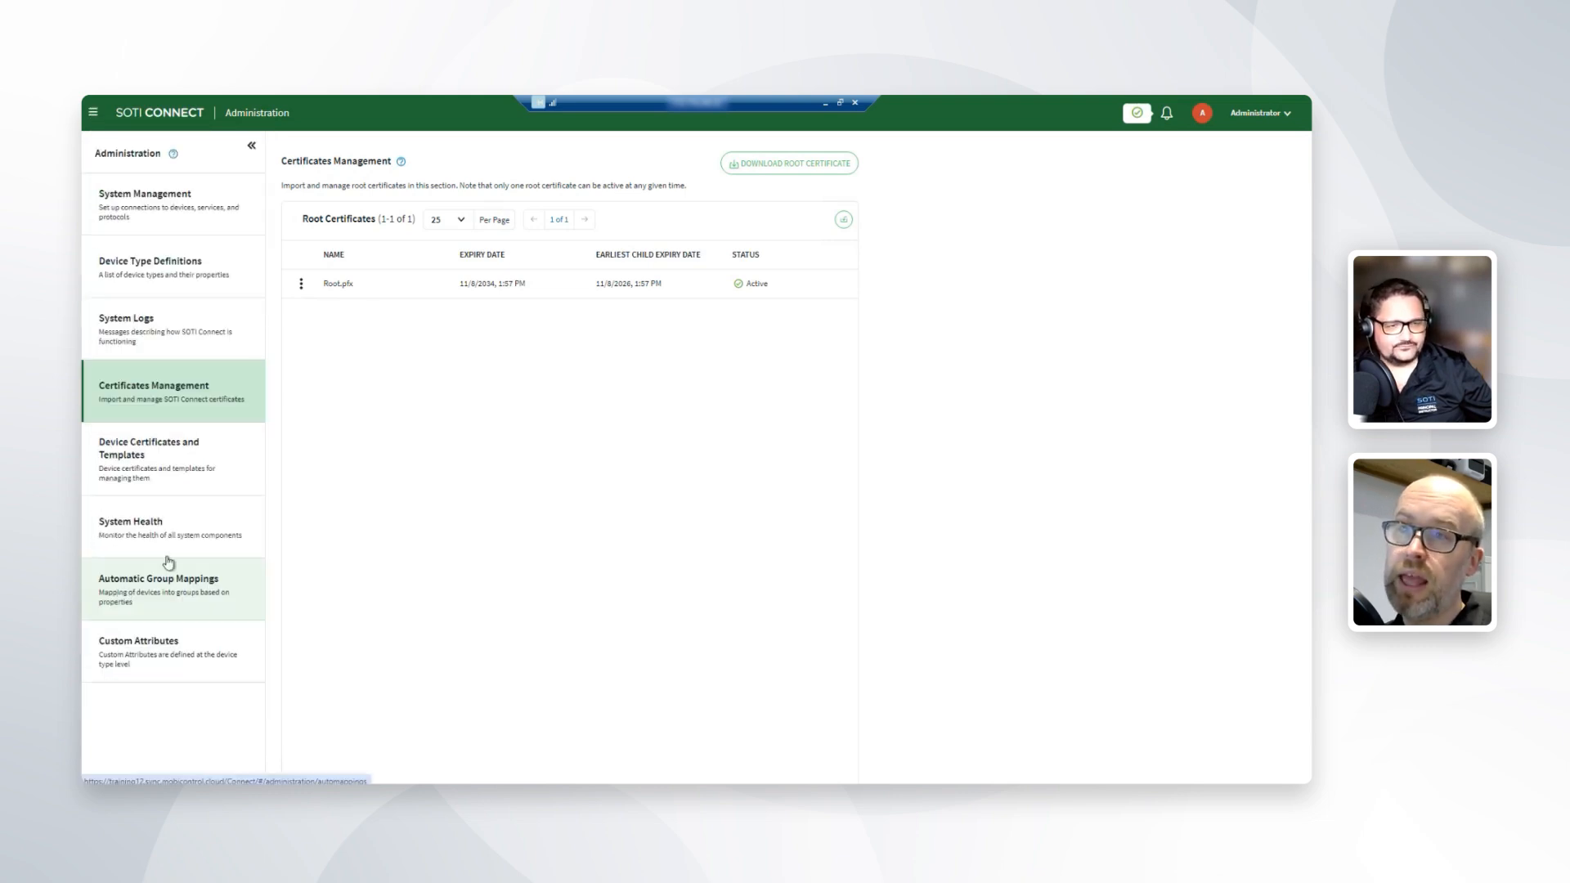
pyautogui.click(164, 211)
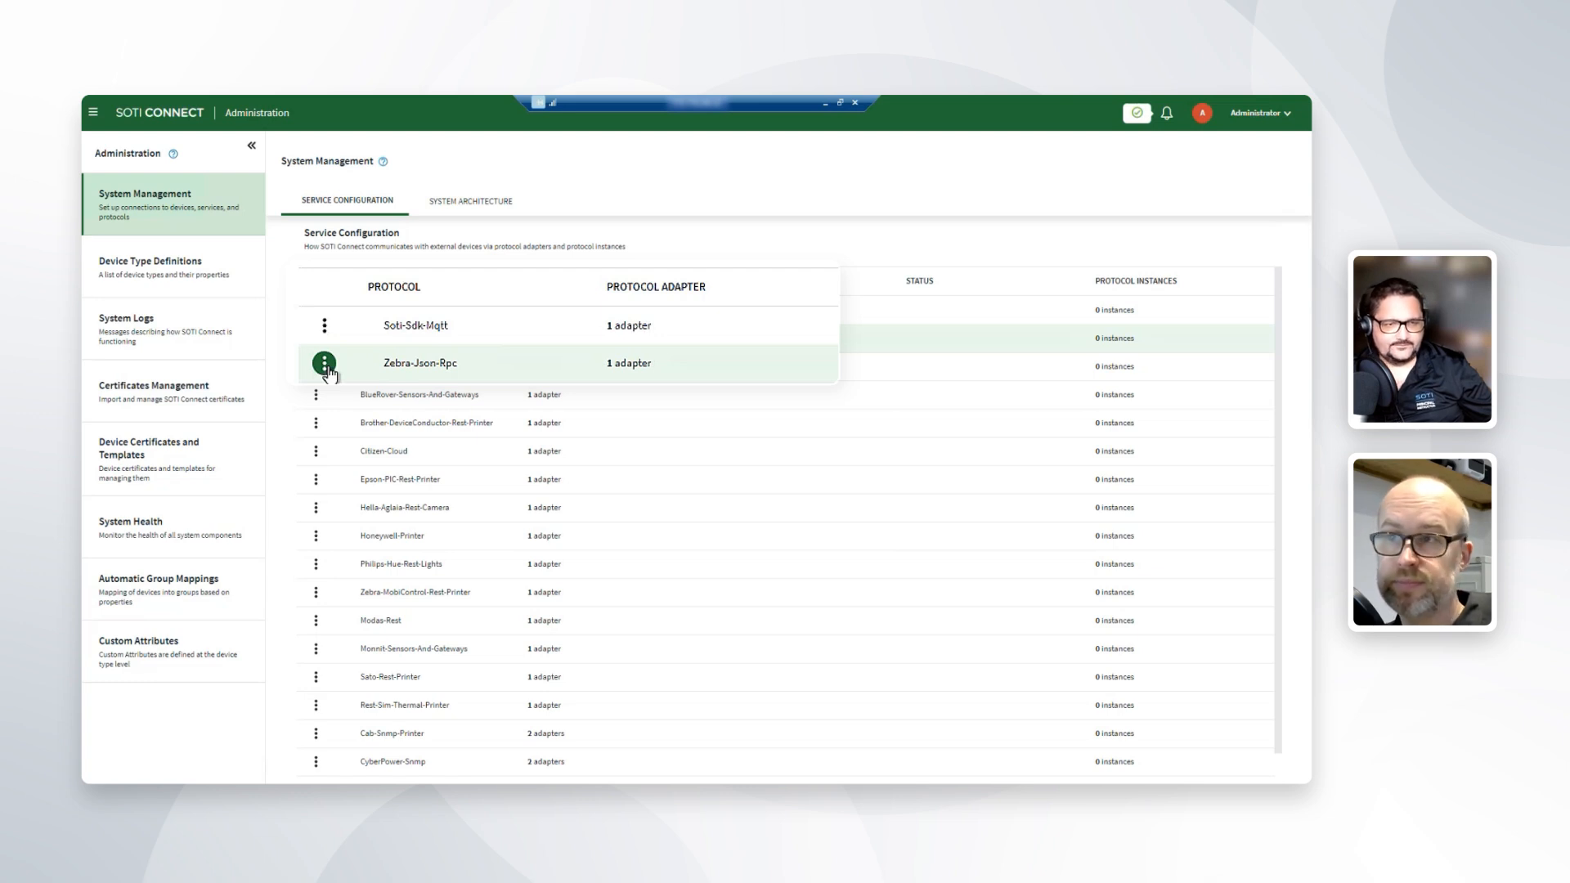
# - Open the registration form for the Zebra-Json-Rpc protocol and look over its host address, port, credential and certificate fields
pyautogui.click(317, 340)
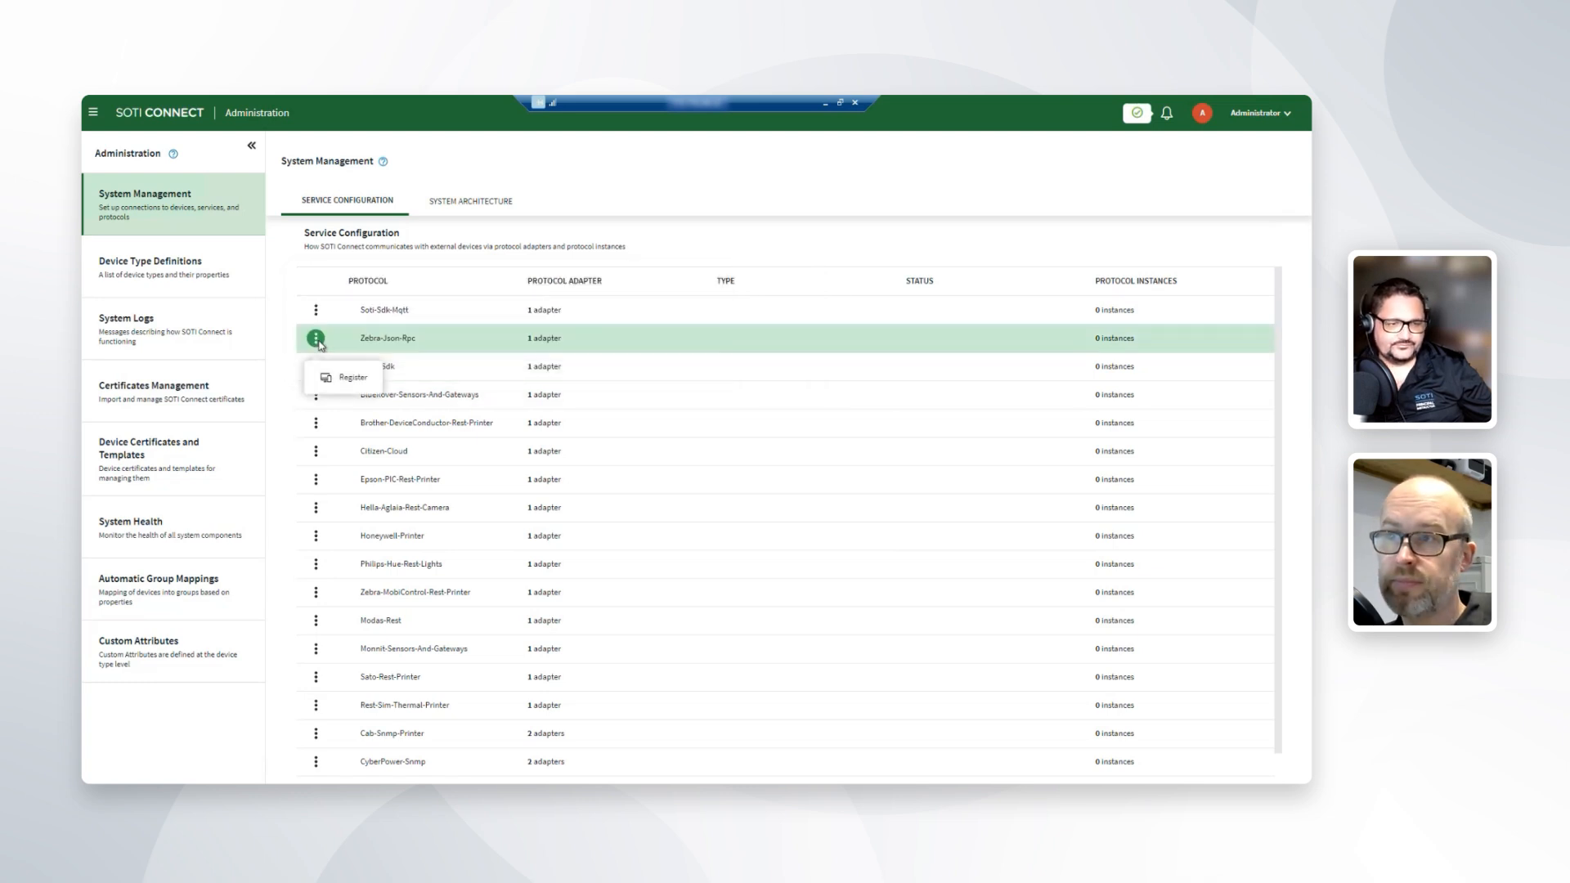
pyautogui.click(353, 378)
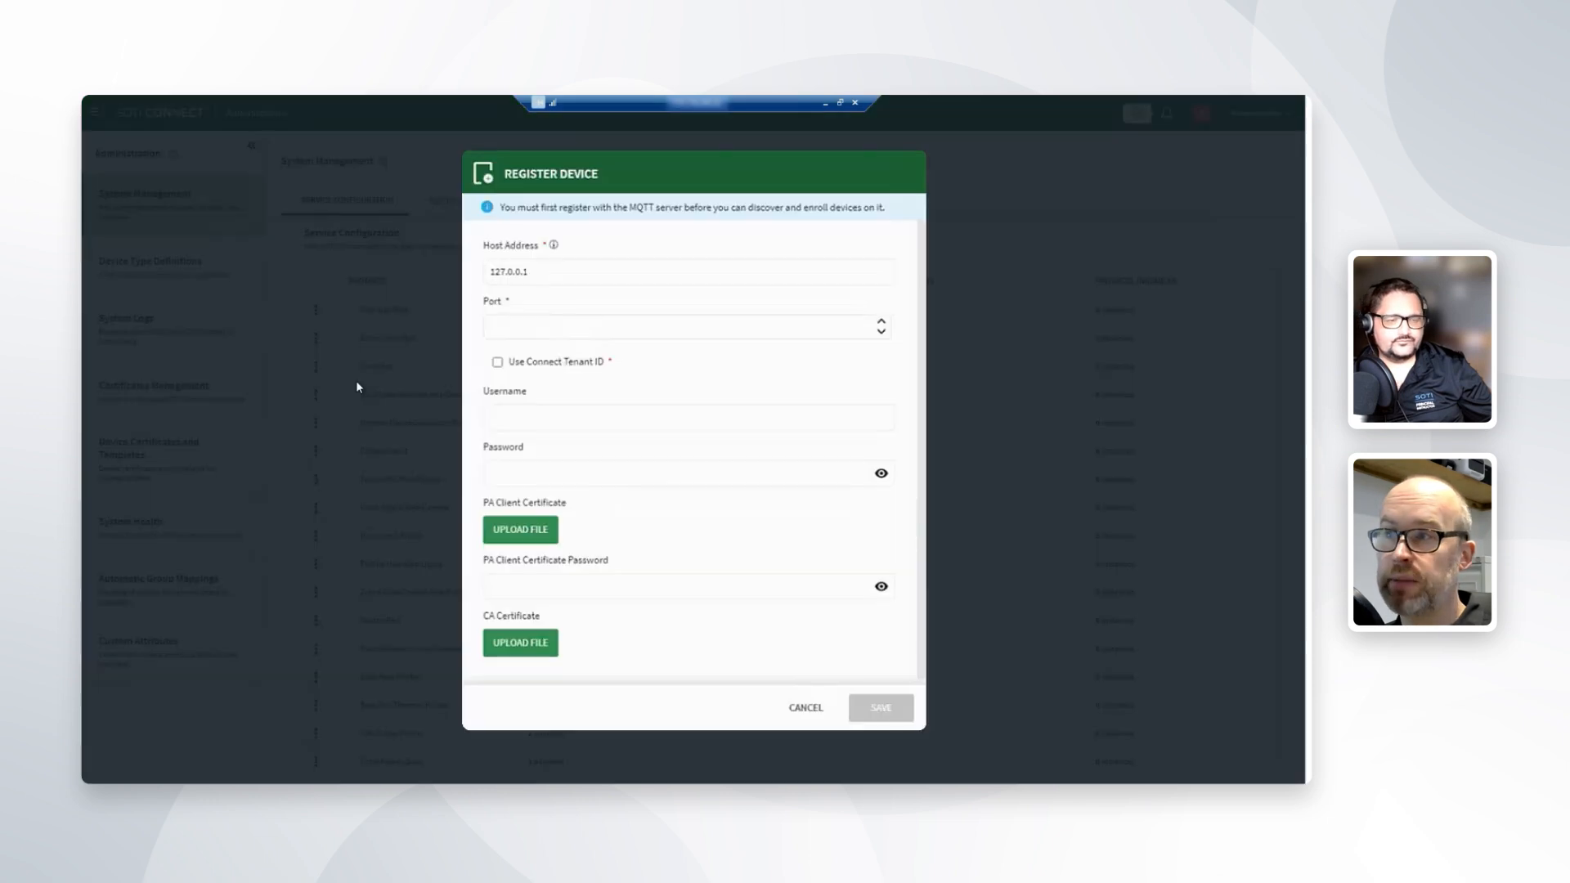
pyautogui.doubleClick(525, 270)
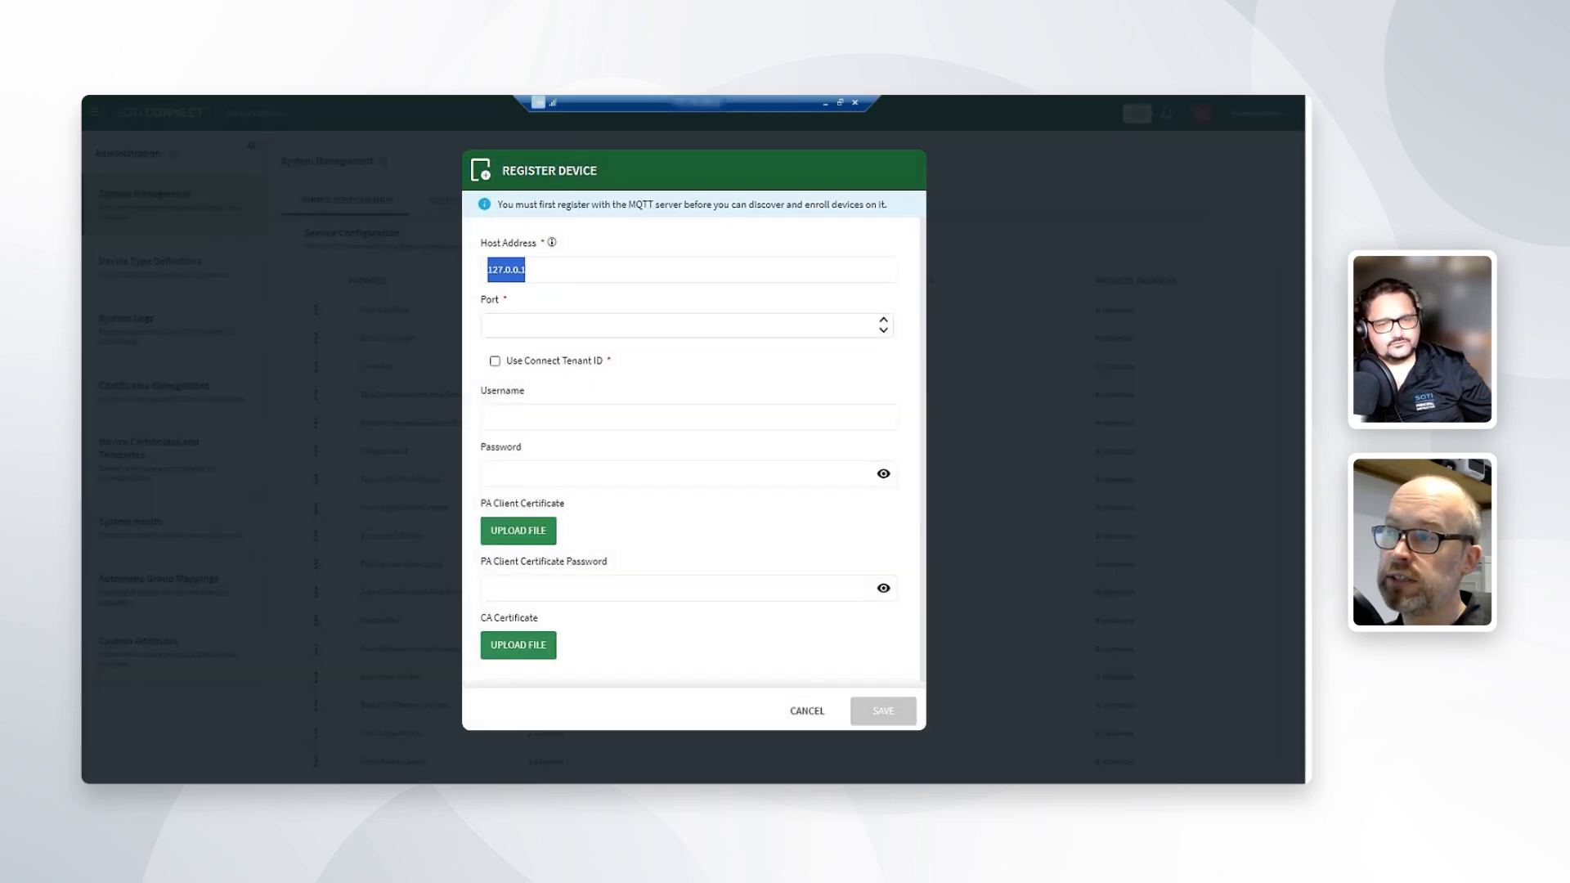
pyautogui.click(501, 322)
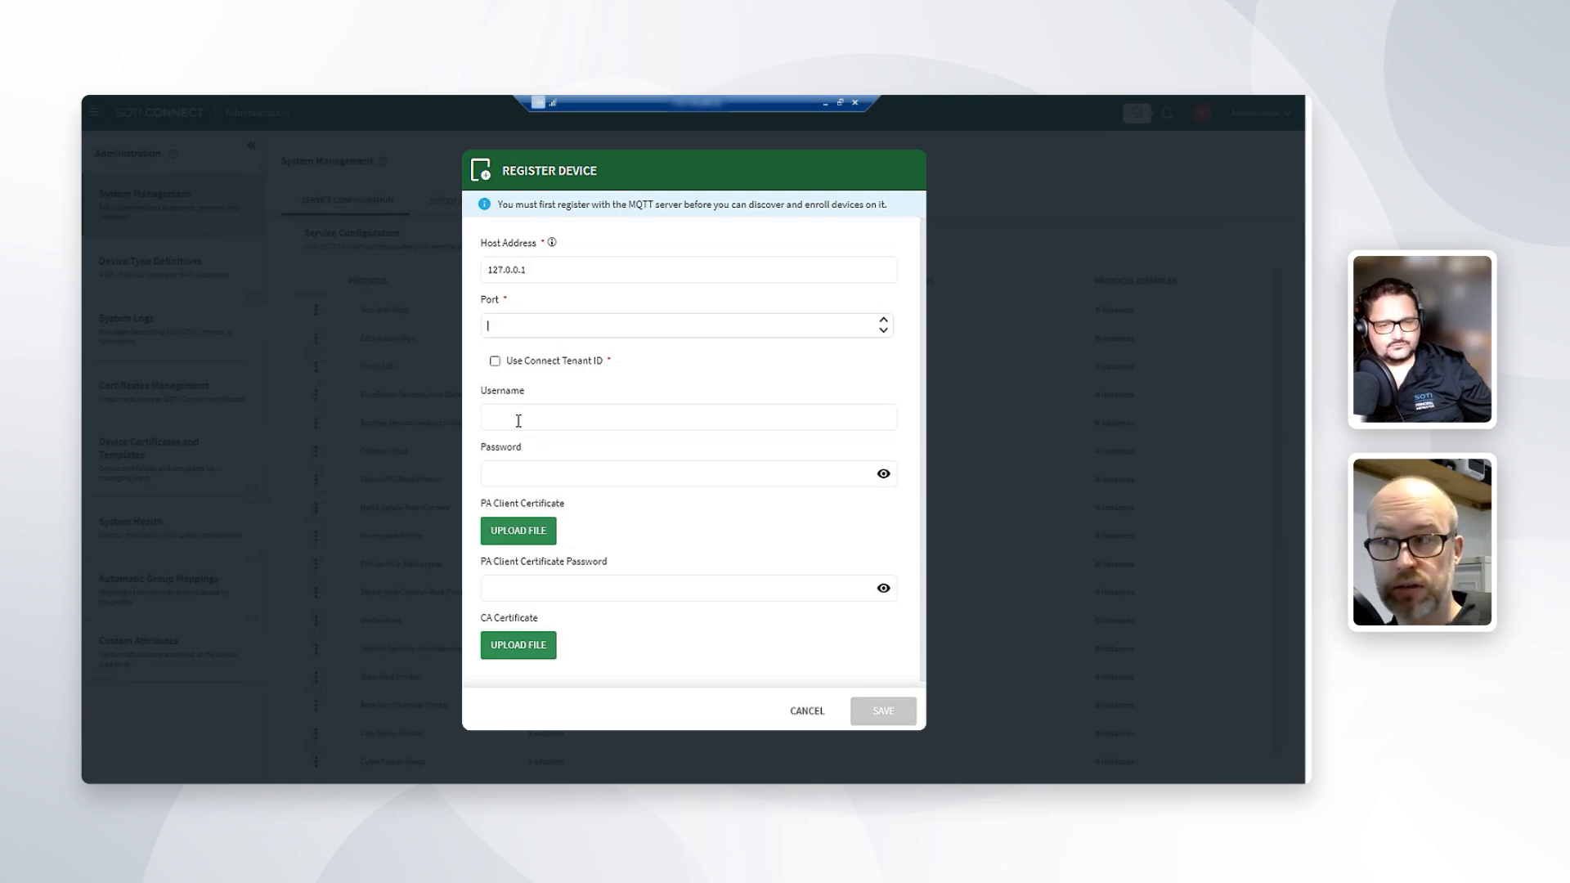
pyautogui.click(516, 481)
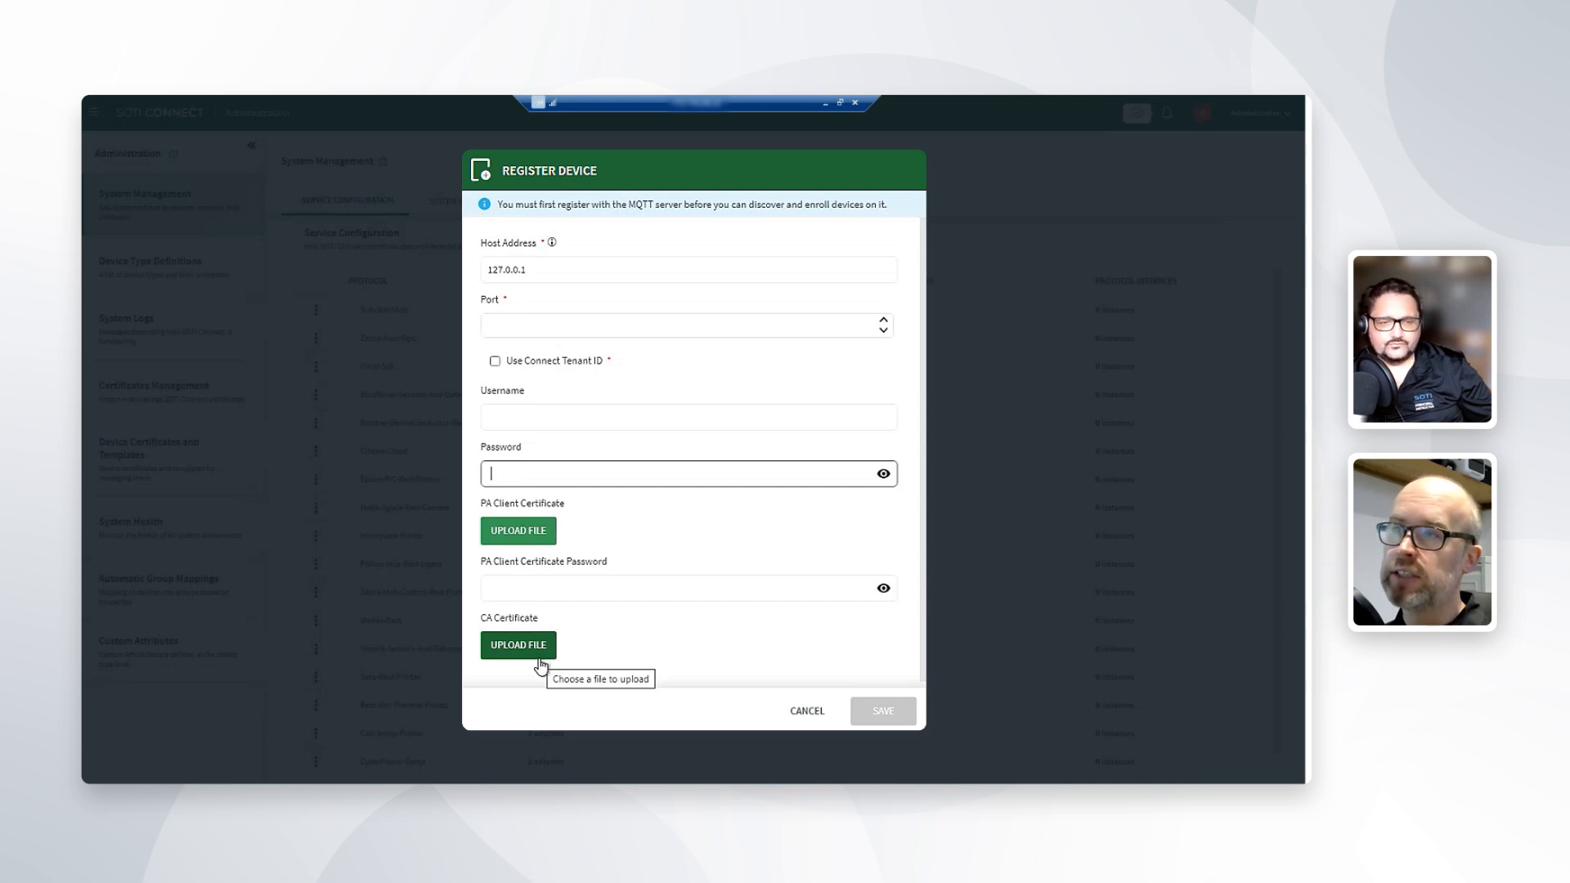
# - Set the MQTT server's host address to training12.sync.mobicontrol.cloud and its port to 8883
pyautogui.click(543, 272)
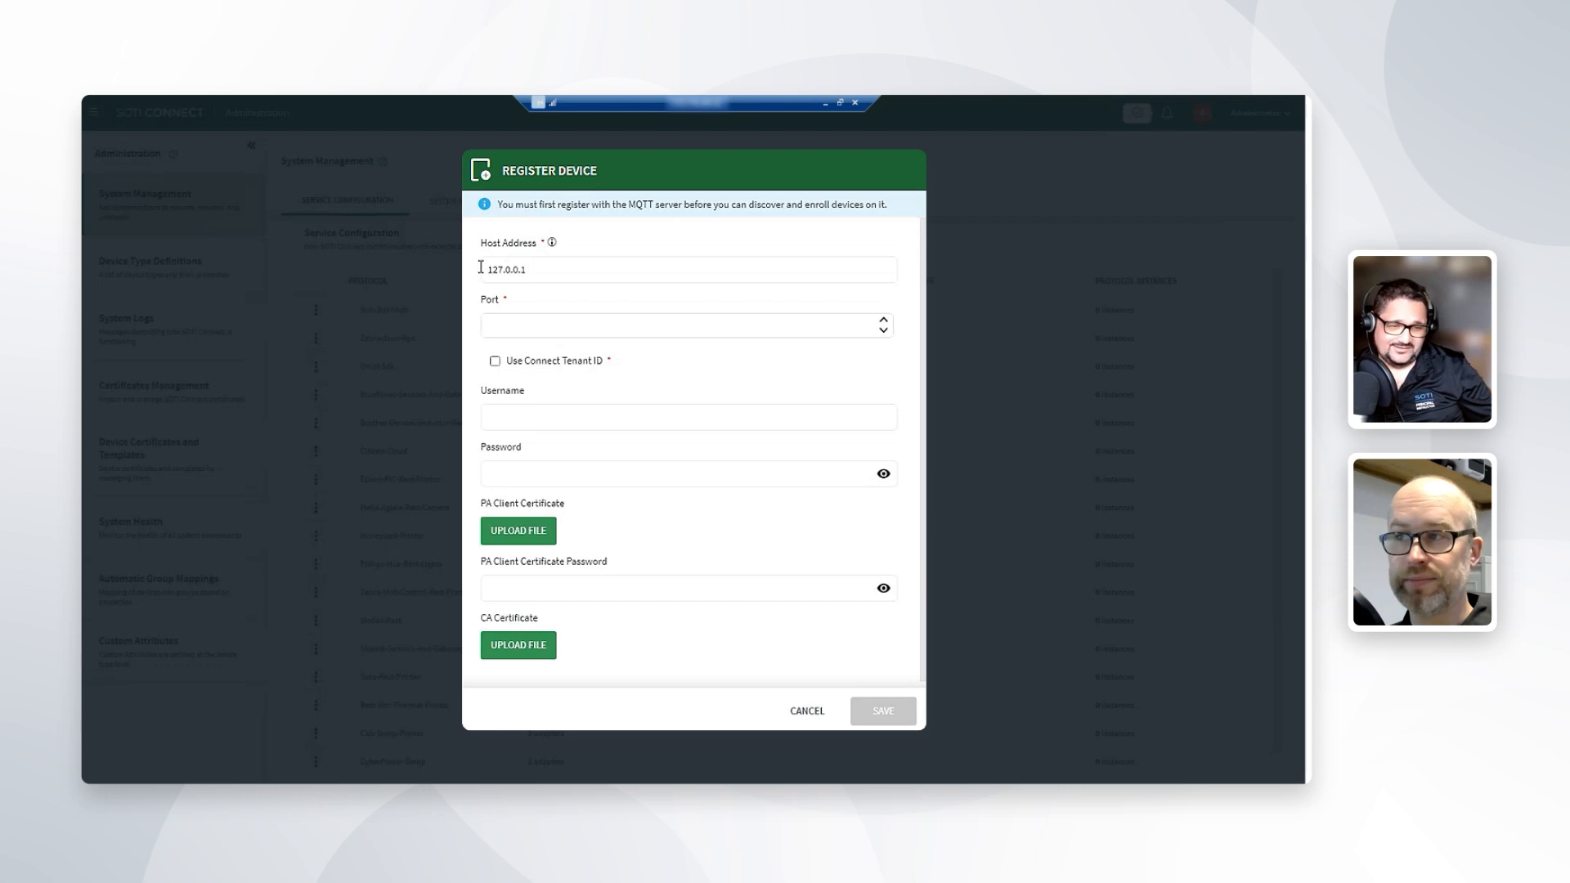
pyautogui.hotkey('ctrl', 'a')
pyautogui.write('training12.sync.mobicontrol.cloud')
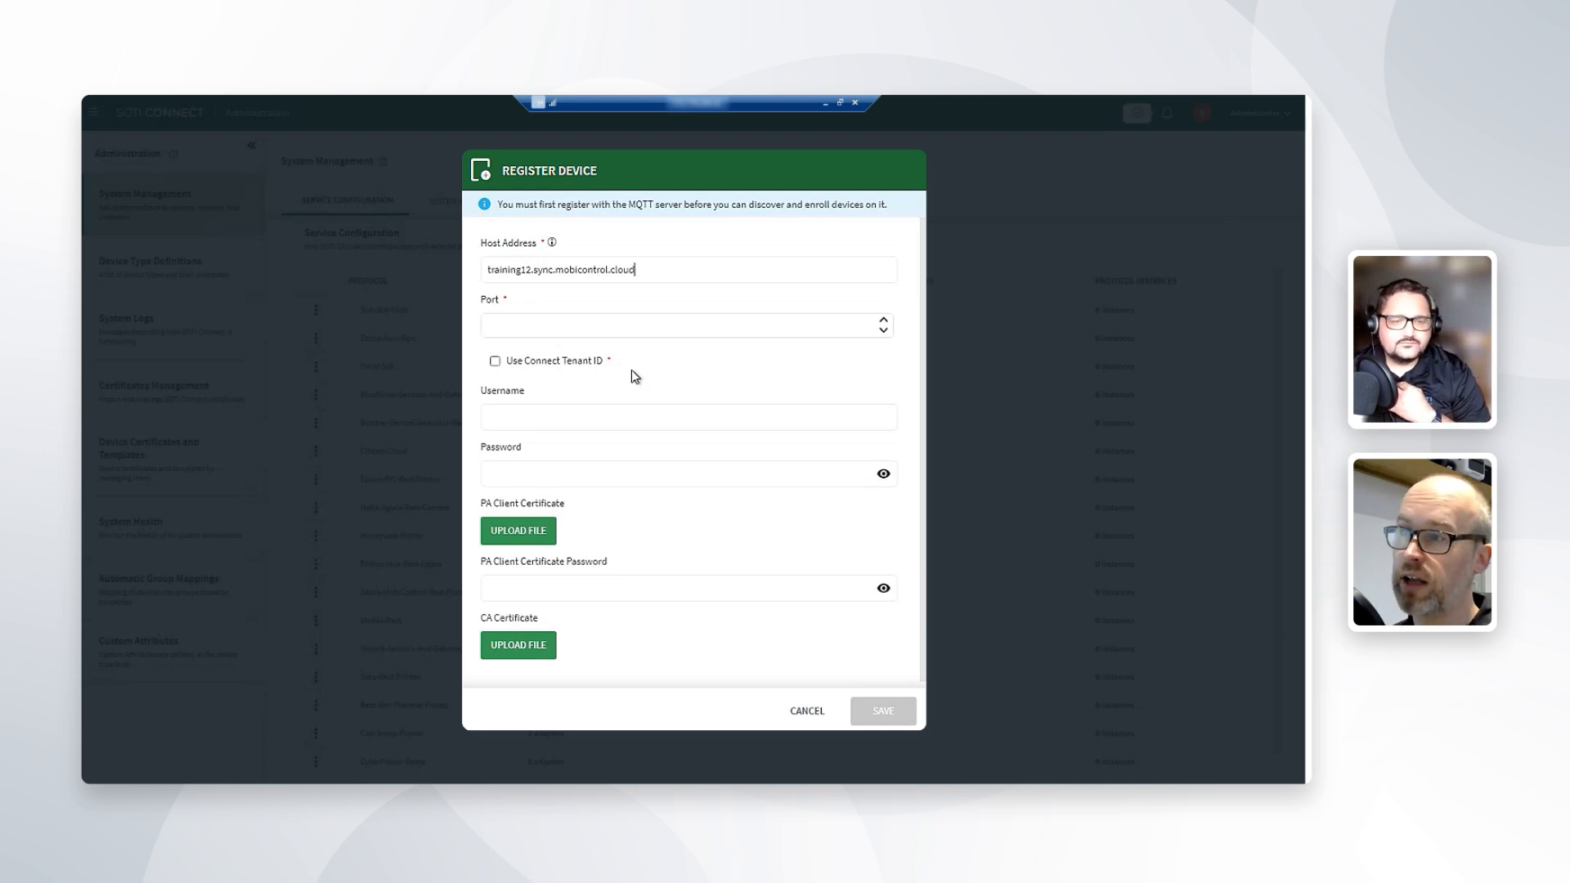
pyautogui.click(561, 336)
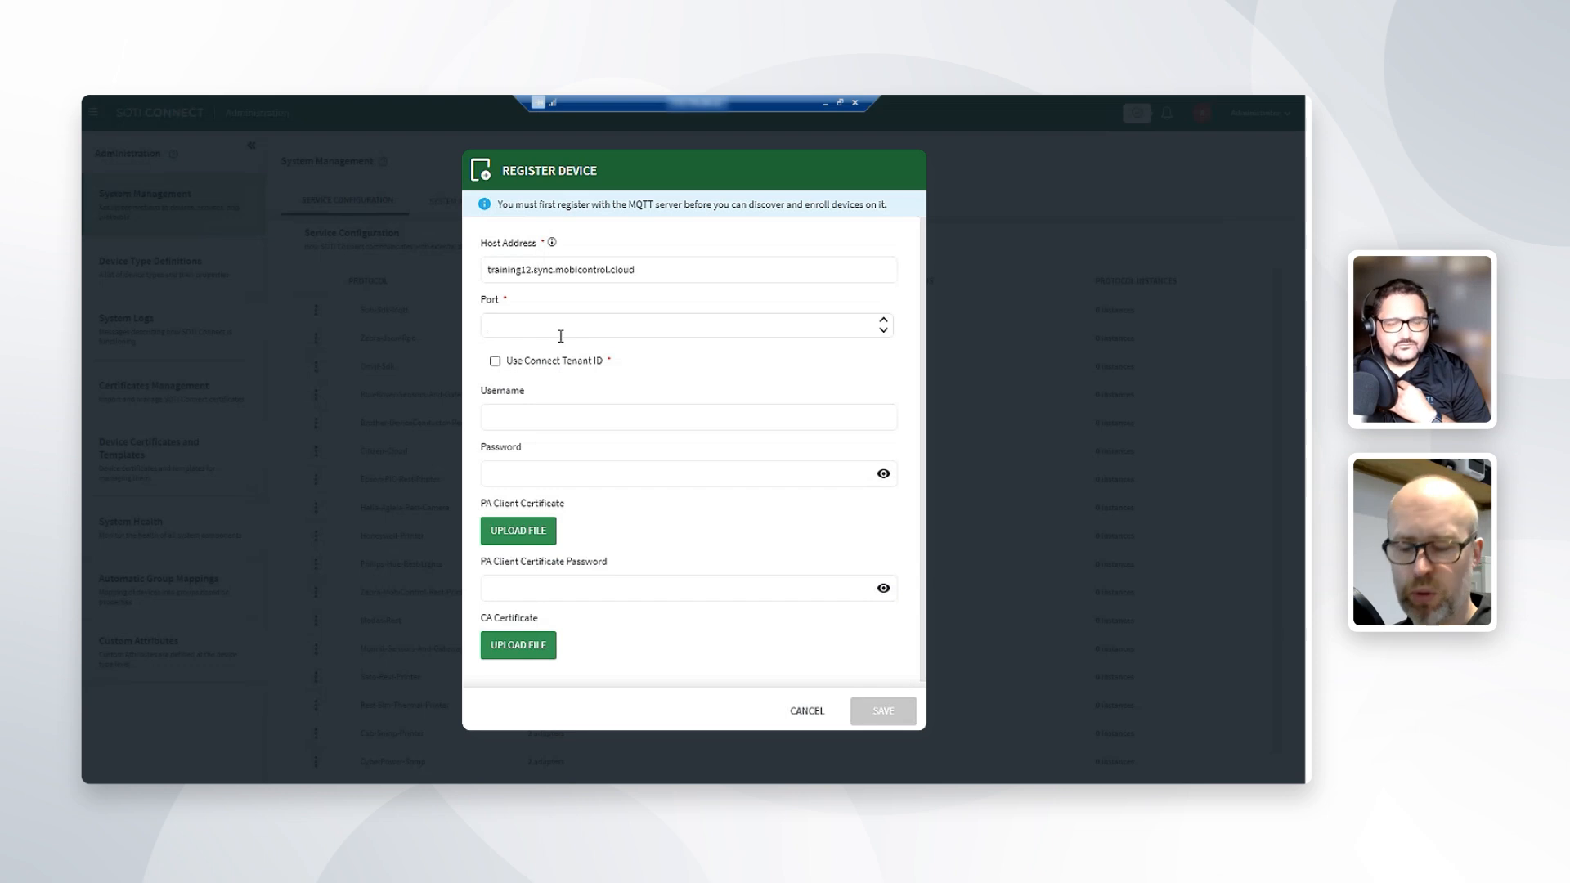
pyautogui.write('888')
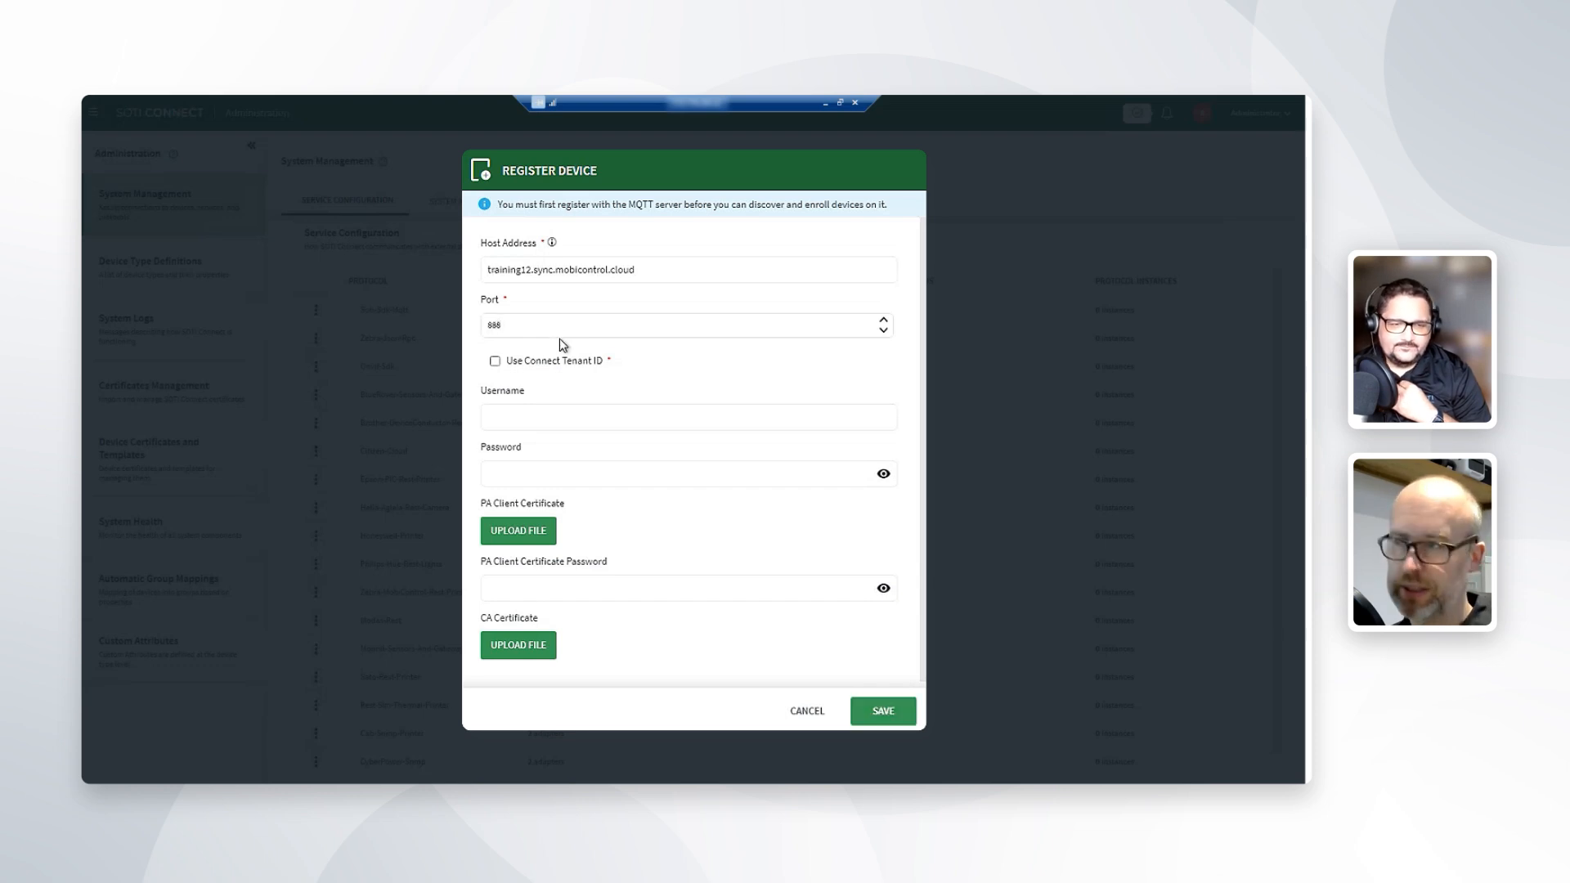
pyautogui.write('3')
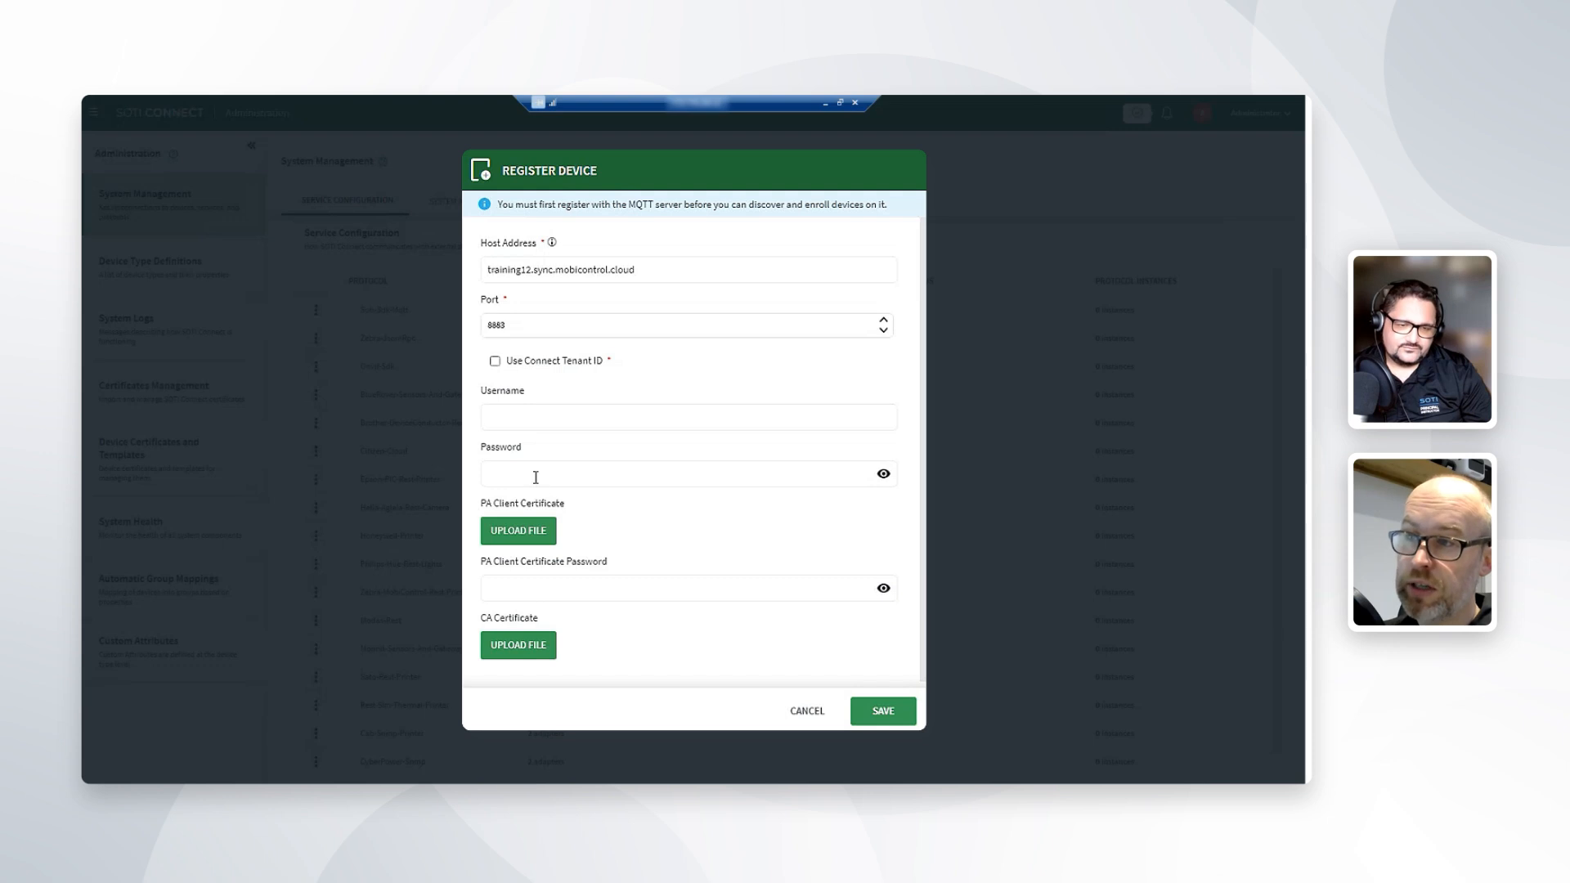
# - Upload Soti_Connect_Infrastructure.pem from the Certificates folder in Documents as the CA certificate for the MQTT server registration
pyautogui.click(535, 475)
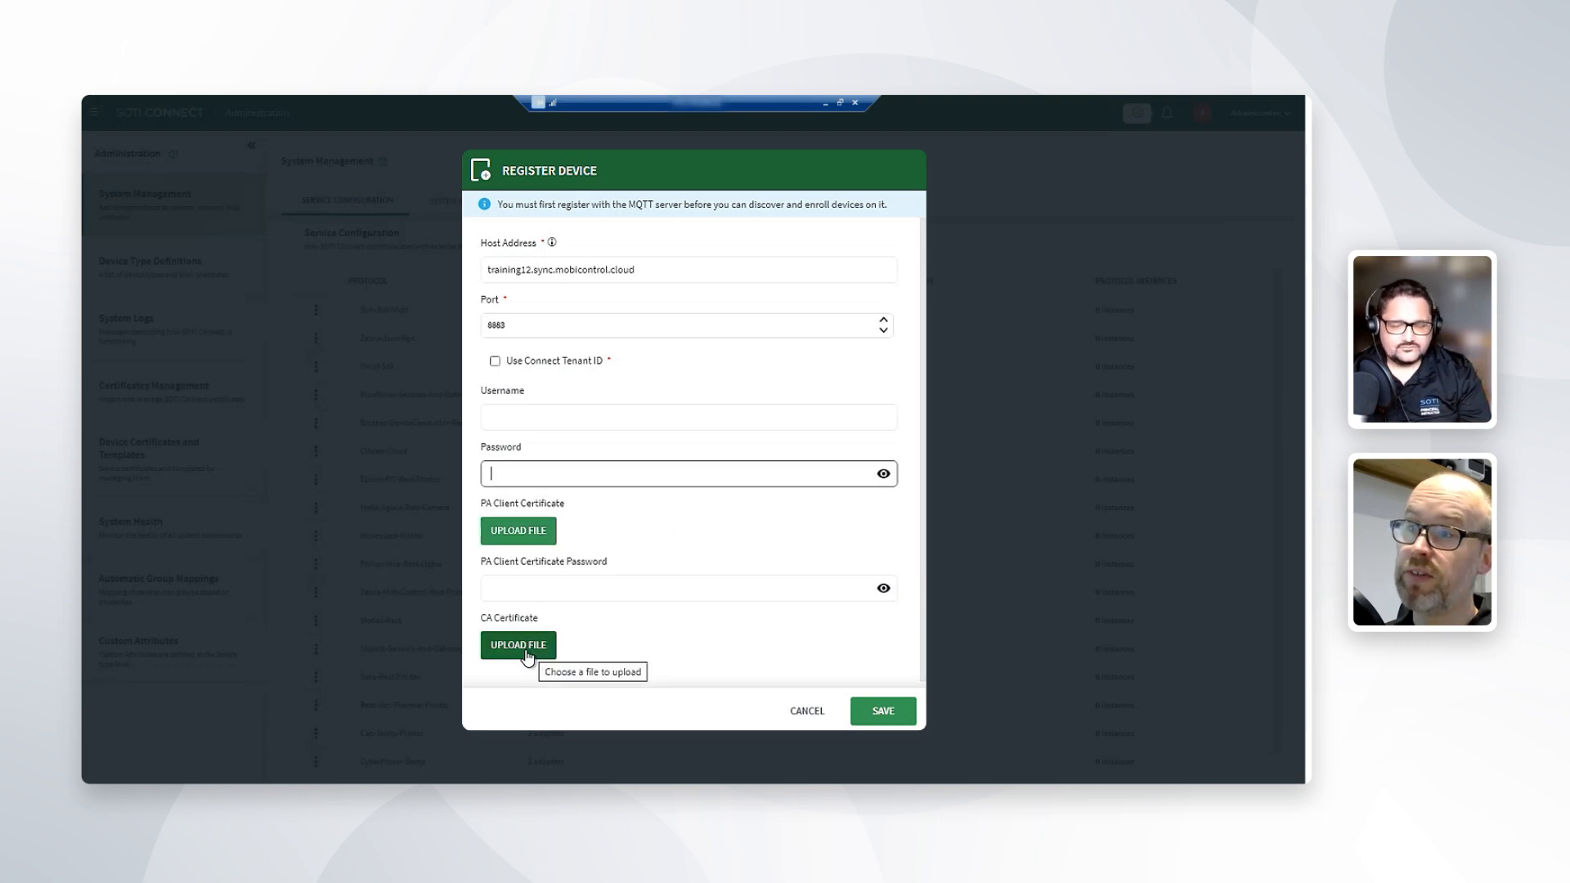
pyautogui.click(526, 650)
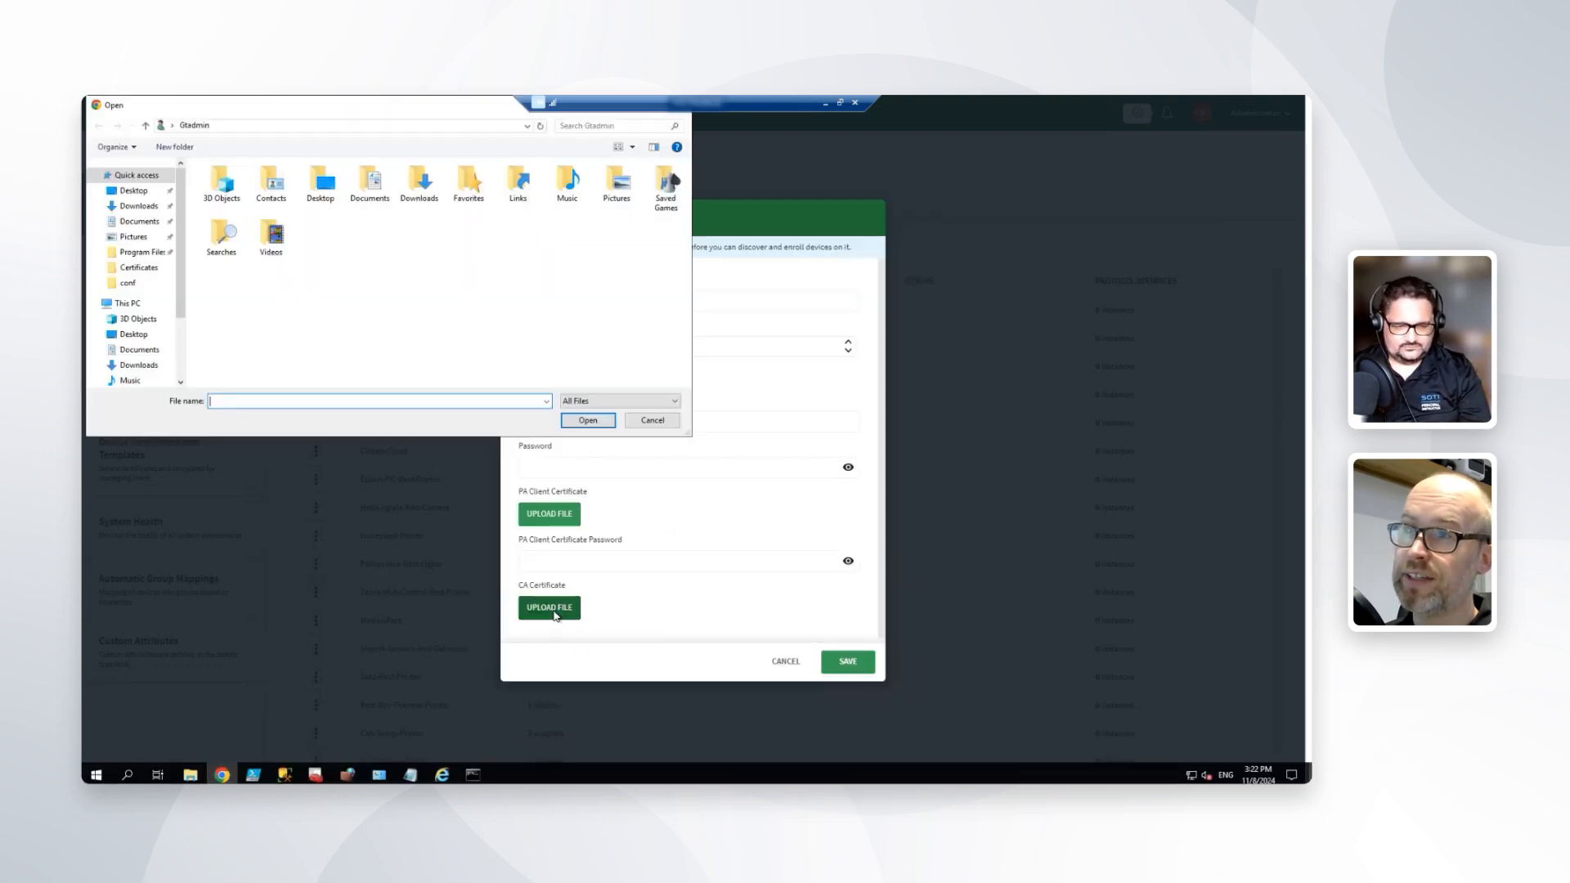
pyautogui.doubleClick(365, 197)
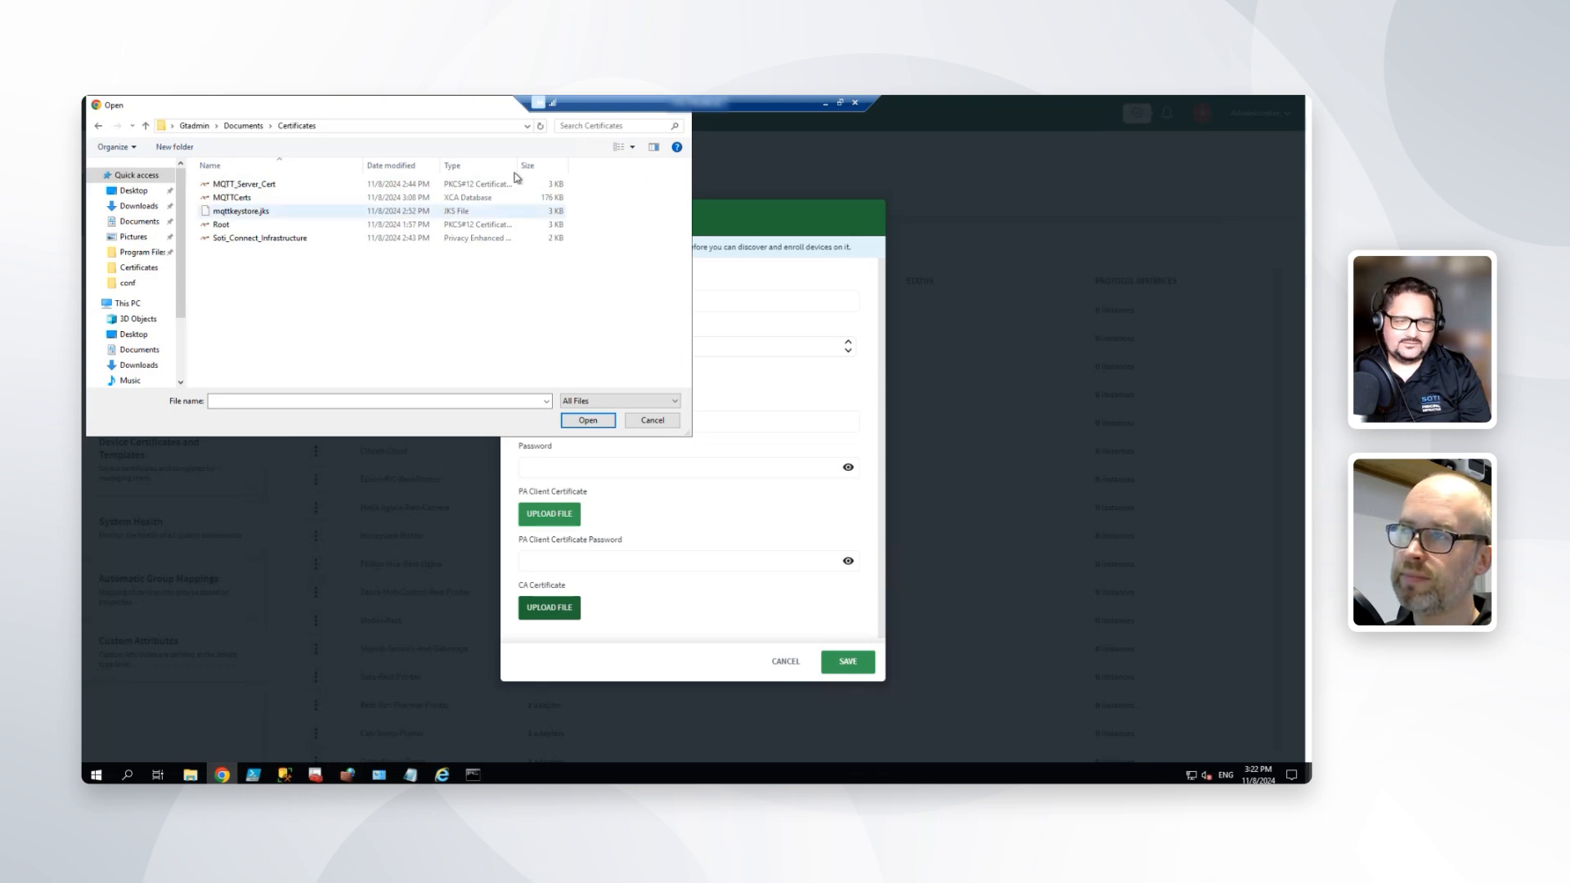
pyautogui.moveTo(519, 166); pyautogui.dragTo(592, 165)
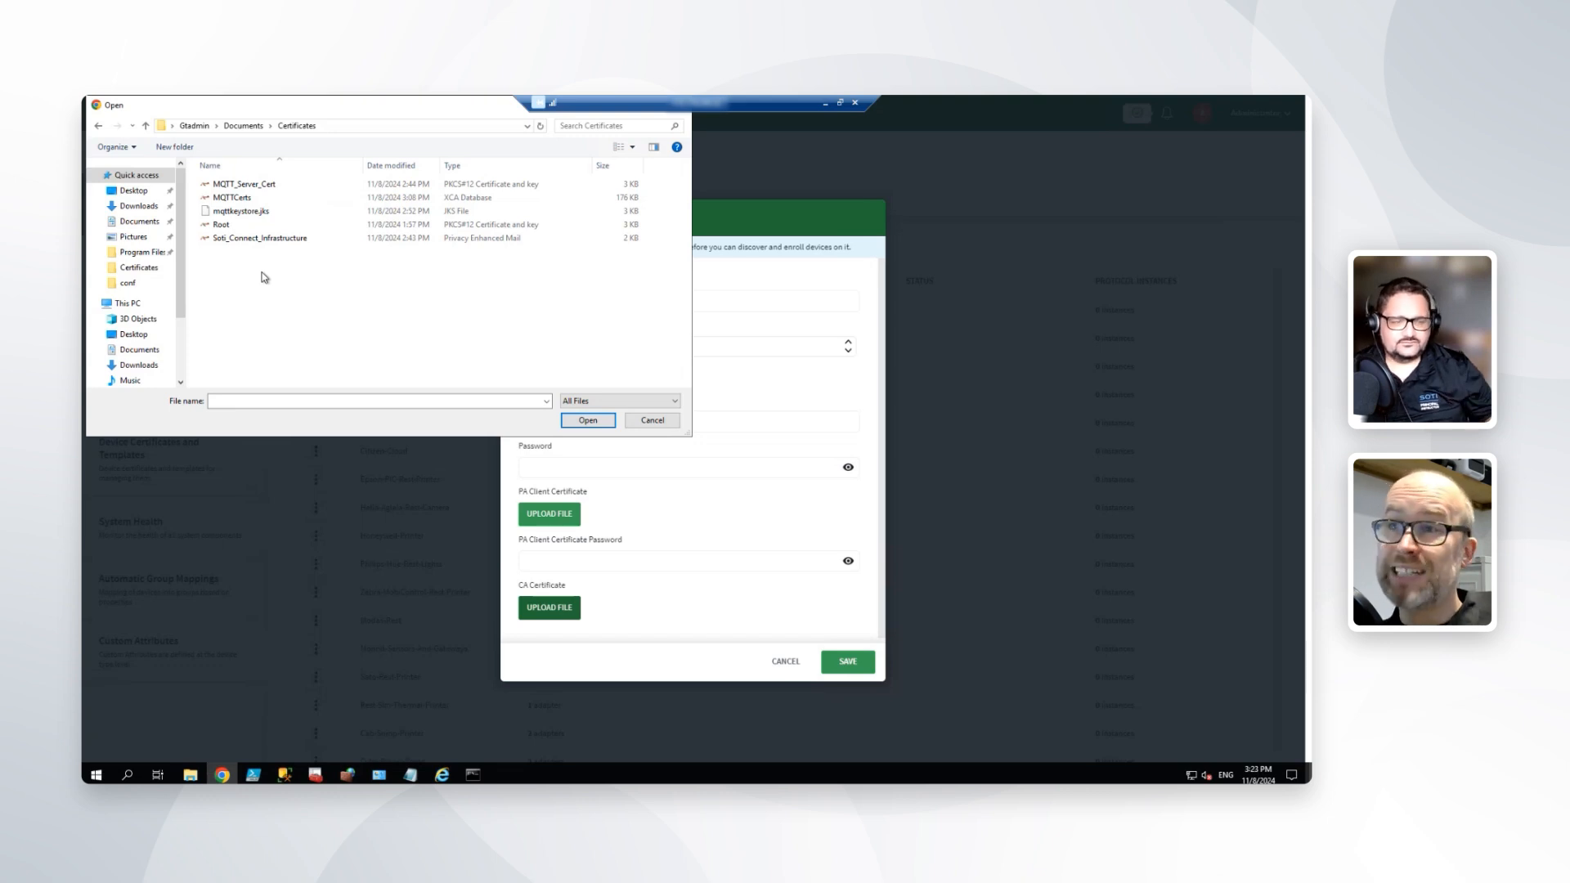
pyautogui.click(265, 242)
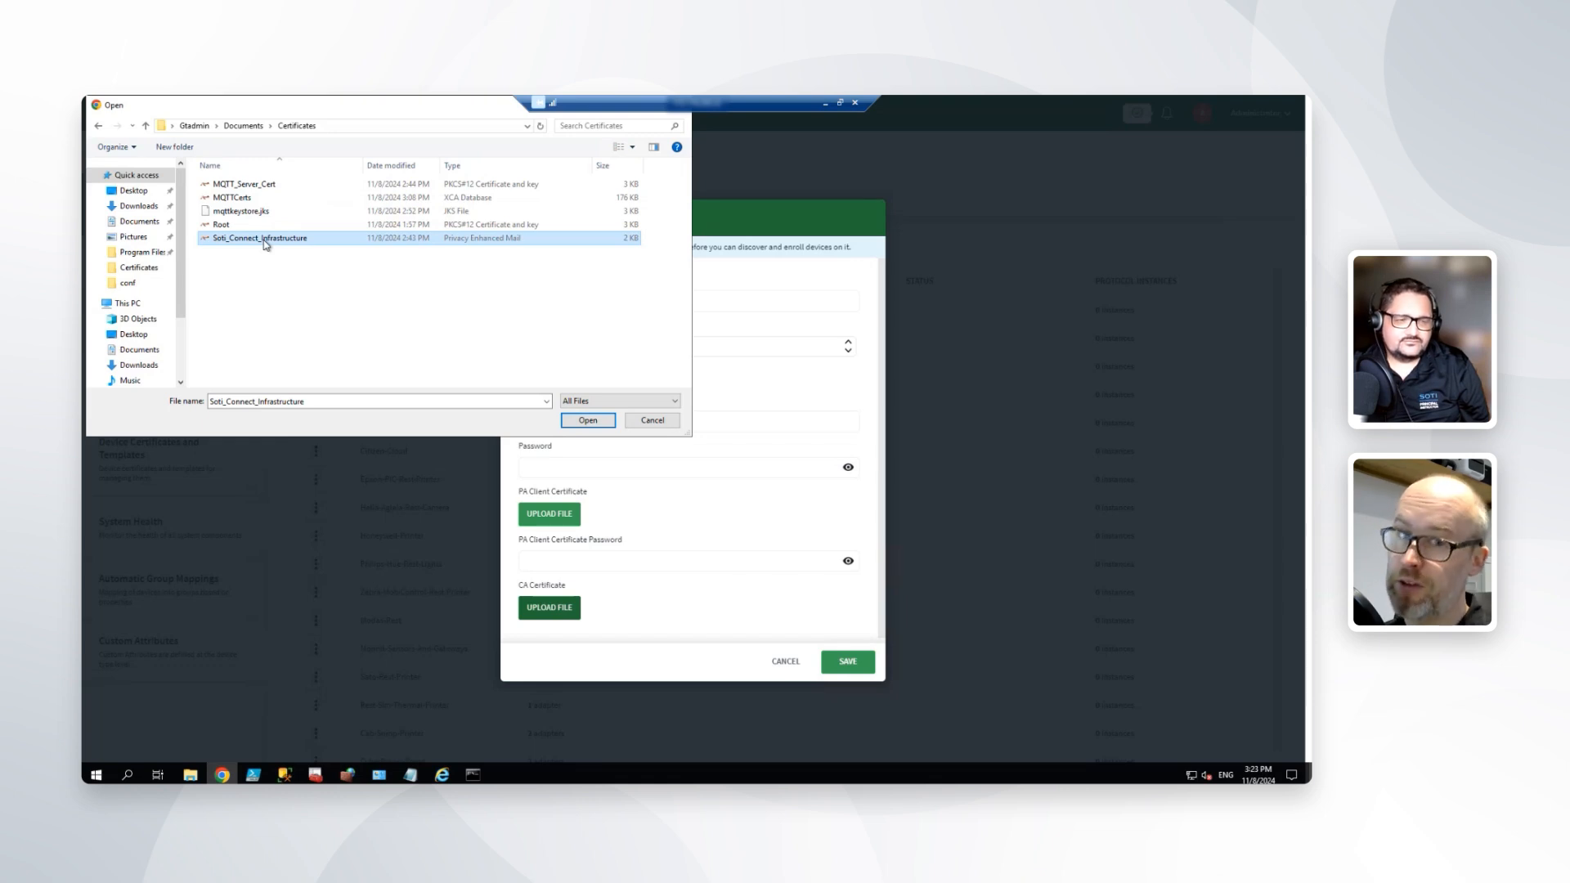
pyautogui.click(587, 421)
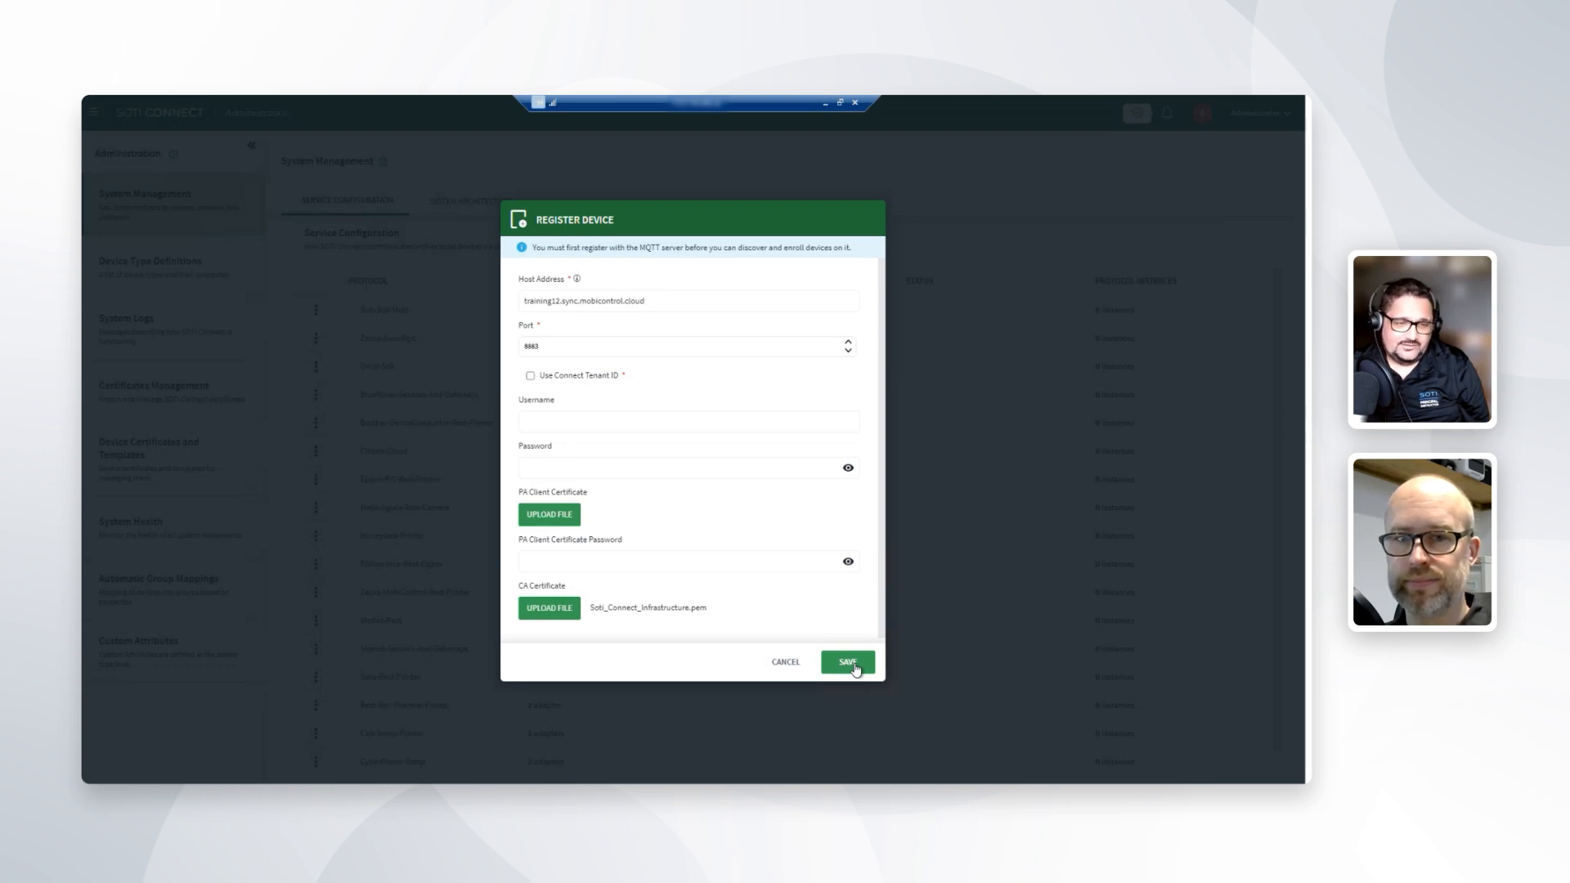
# - Save the MQTT server registration and expand the Zebra-Json-Rpc protocol to check the status of its instance
pyautogui.click(855, 667)
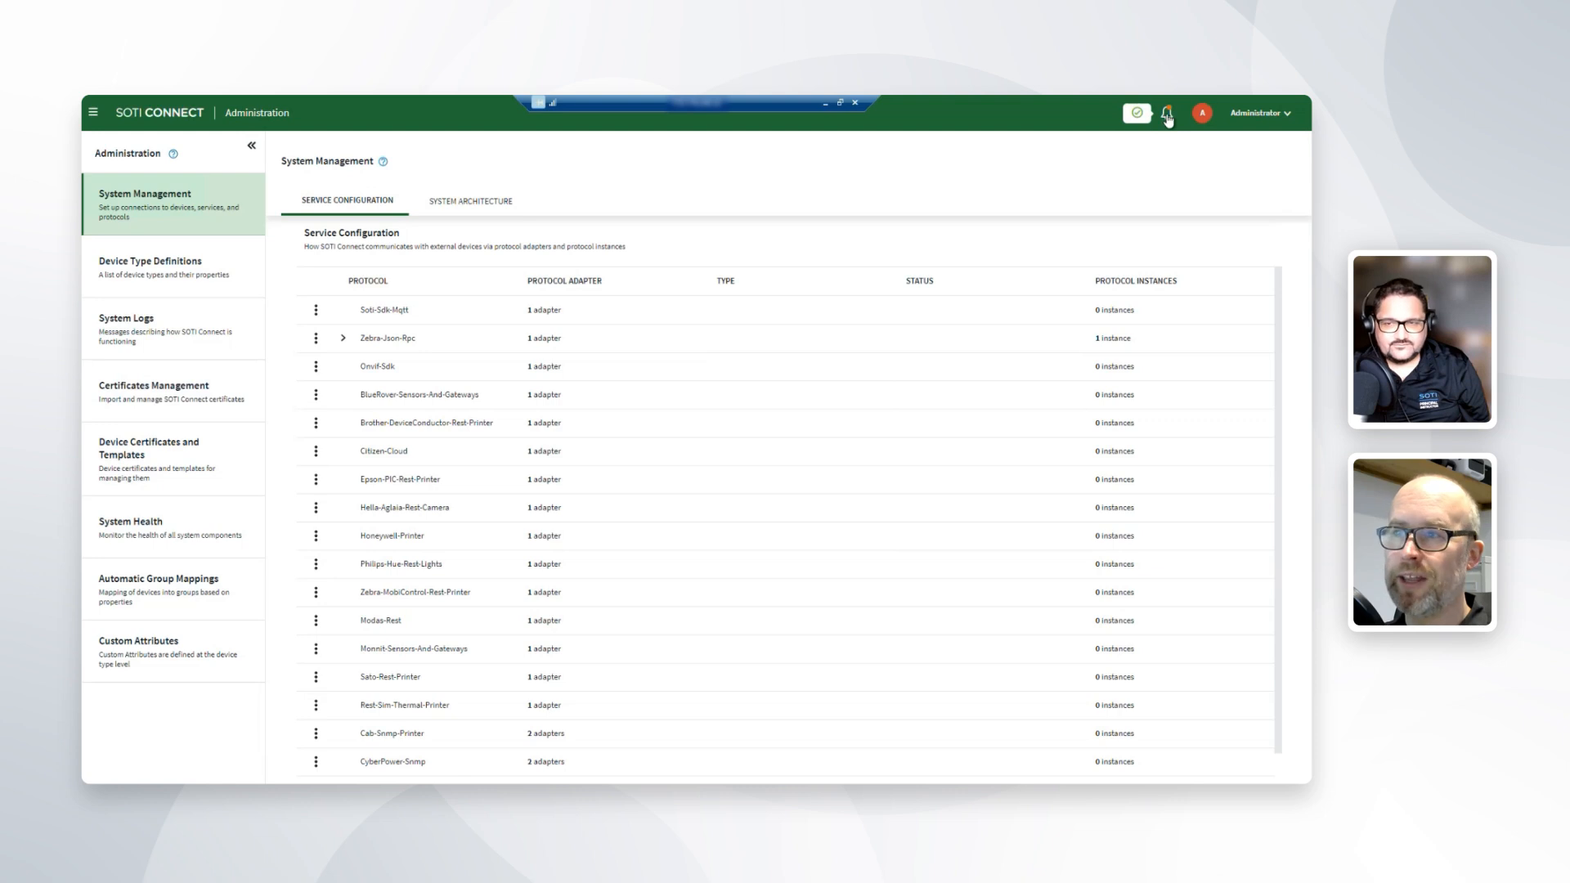
pyautogui.click(343, 338)
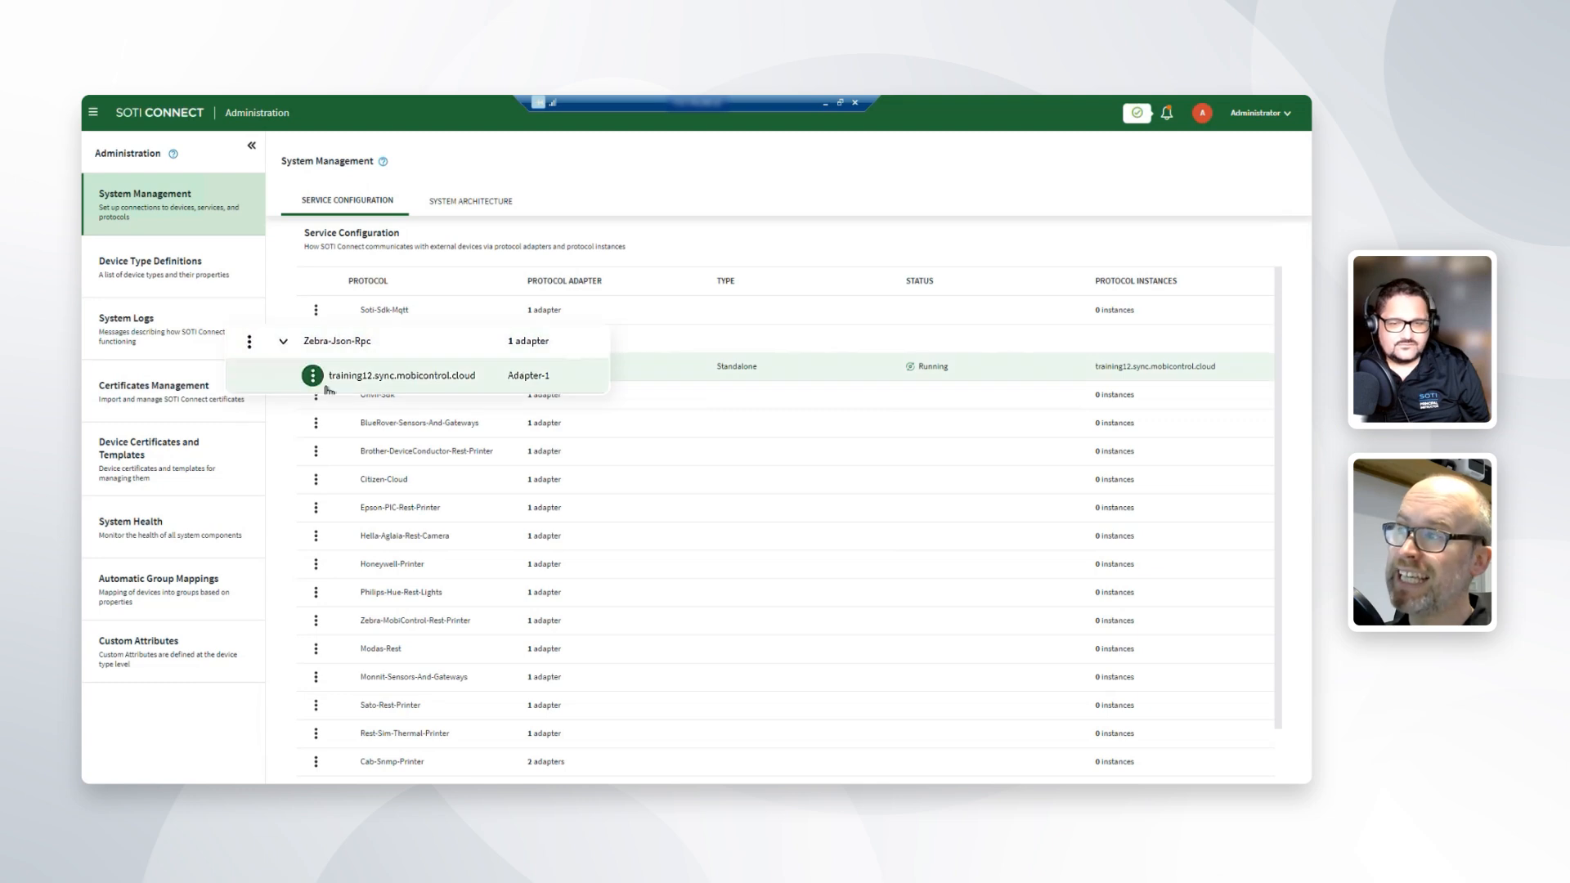